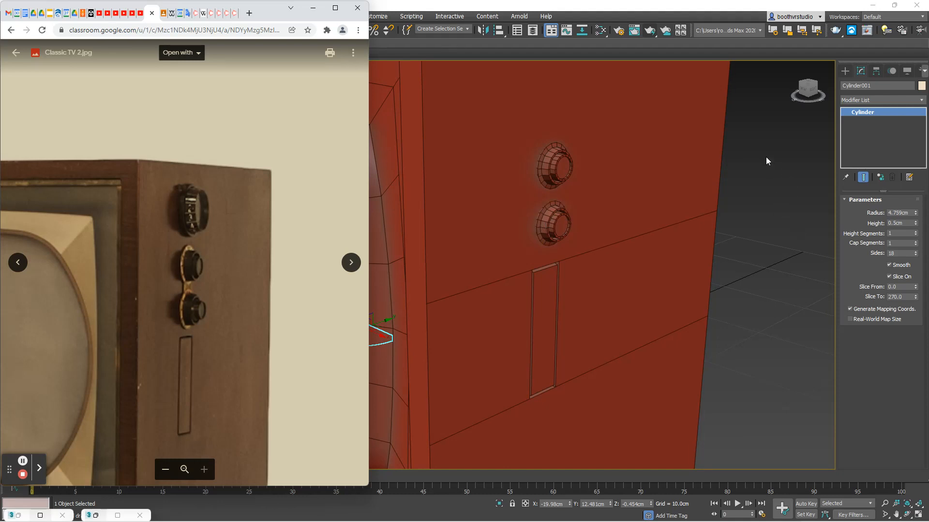
left_click(765, 192)
key("f")
scroll(599, 197, "down", 3)
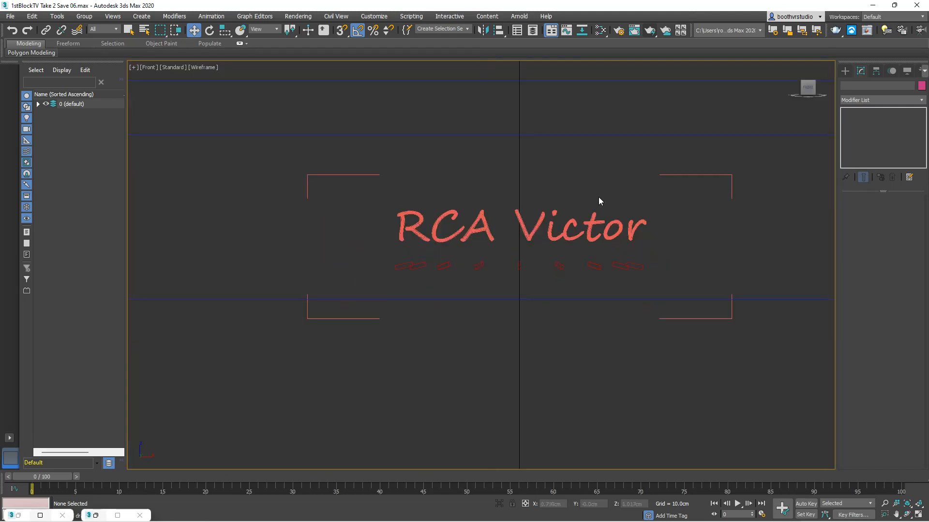
scroll(687, 178, "down", 1)
middle_click_drag(689, 178, 479, 375)
scroll(532, 326, "down", 1)
scroll(646, 250, "down", 5)
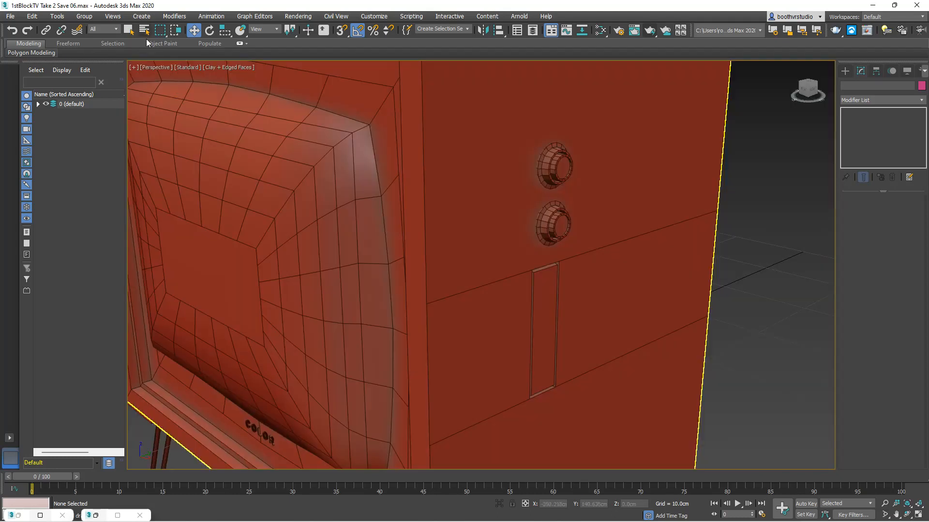
In the Right view, draw a cylinder about 1.33 cm in radius and 1.39 cm high above the TV case's two side knobs.
left_click(155, 70)
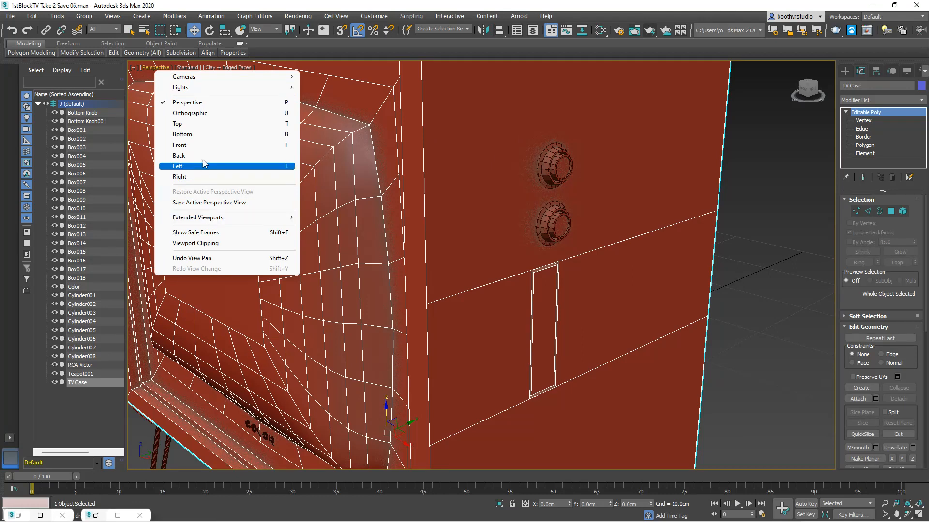
left_click(201, 177)
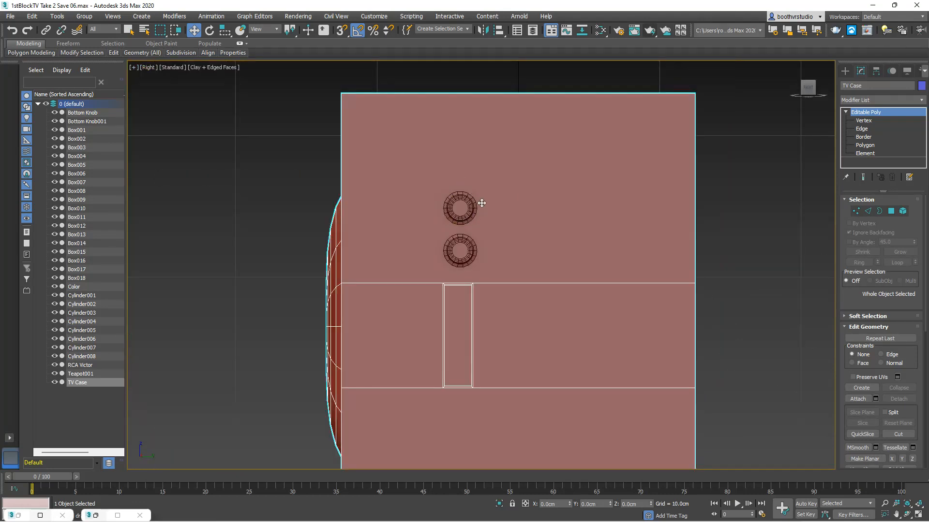
scroll(481, 200, "up", 4)
middle_click_drag(509, 130, 502, 207)
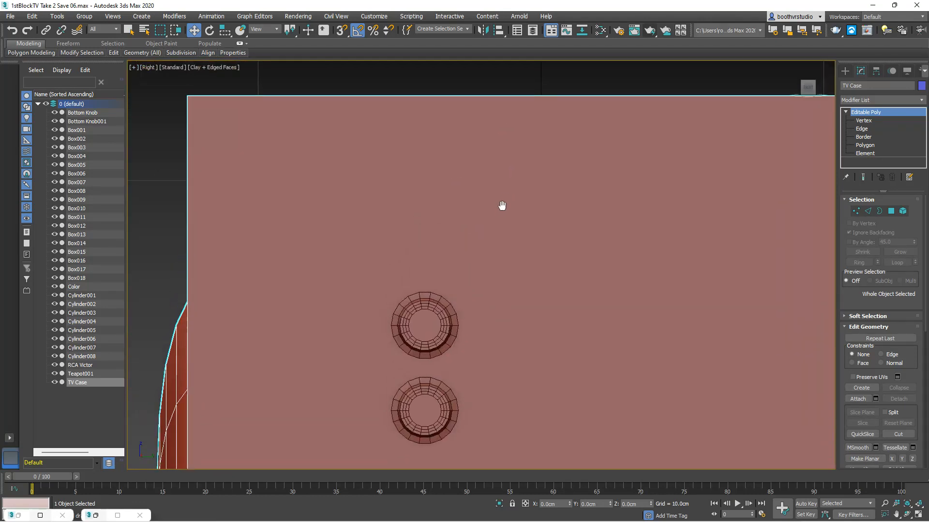
left_click(846, 72)
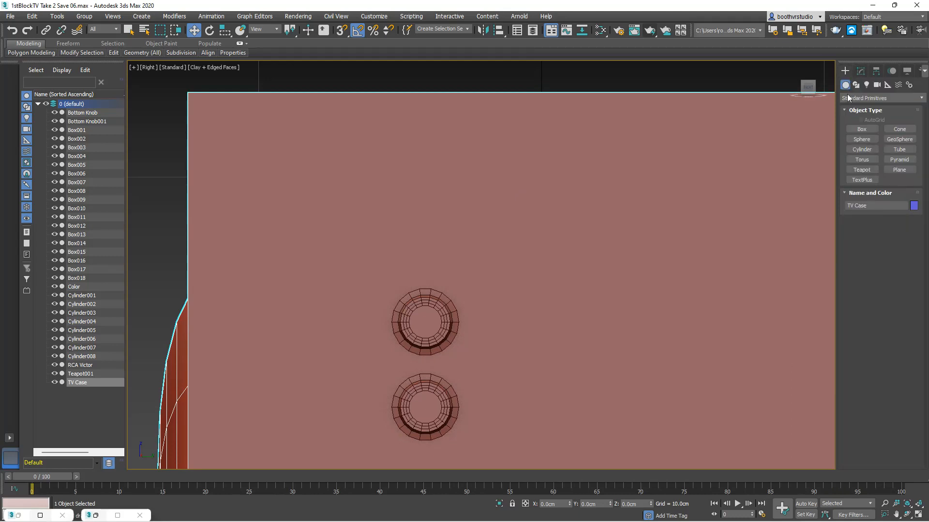
left_click(861, 149)
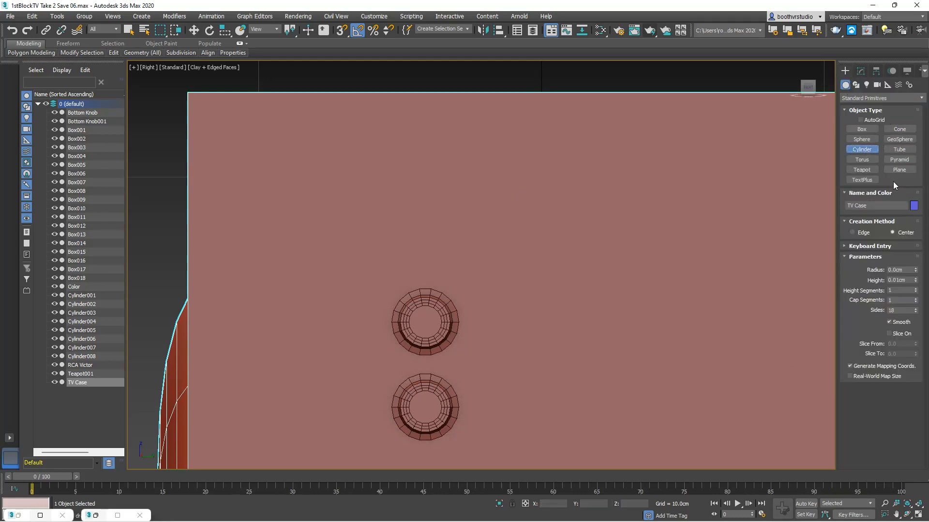
left_click_drag(406, 197, 440, 216)
left_click(395, 177)
Rename the new cylinder as Upper Knob.
left_click(860, 70)
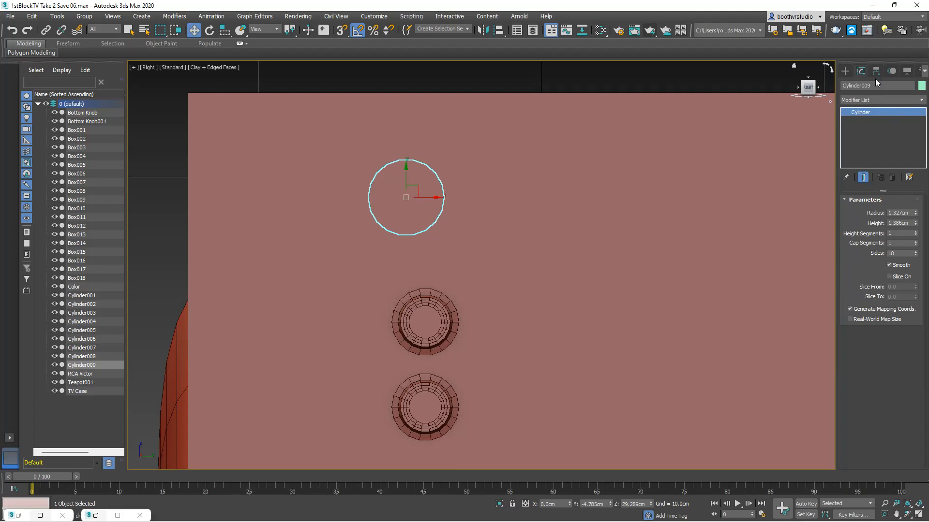
left_click_drag(877, 86, 822, 92)
type("Upper Knob")
key("Return")
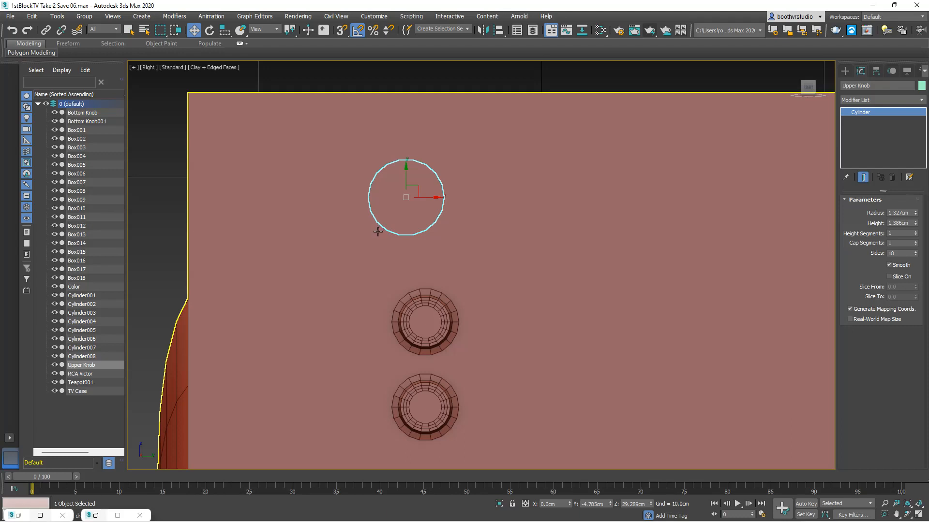
In Perspective, move the Upper Knob along X to about 20.37 cm so it sits outside the TV case's knob side.
key("p")
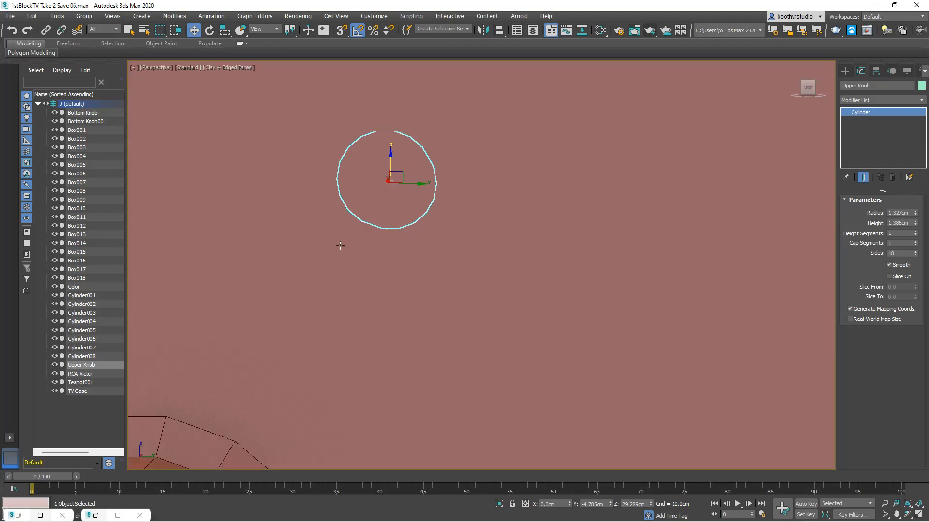
middle_click_drag(307, 242, 373, 258, "alt")
scroll(372, 258, "down", 10)
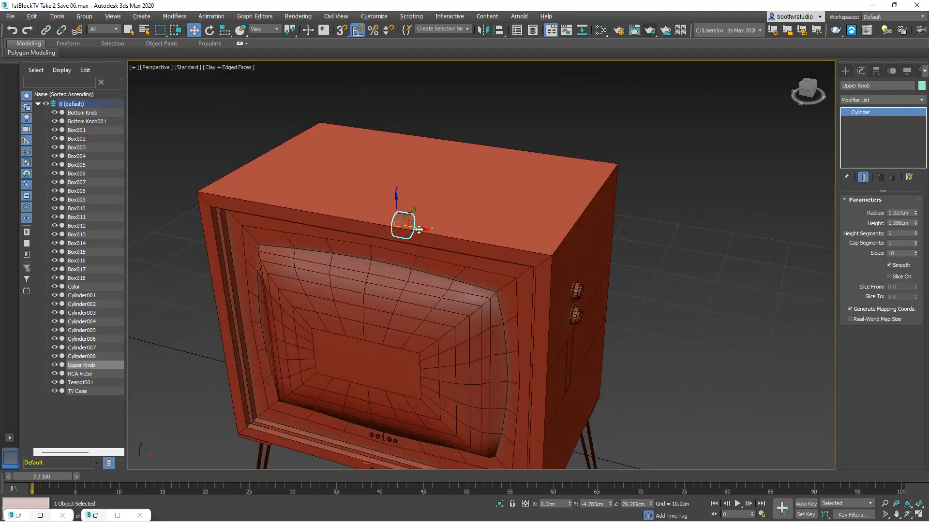
left_click_drag(571, 244, 599, 251)
key("z")
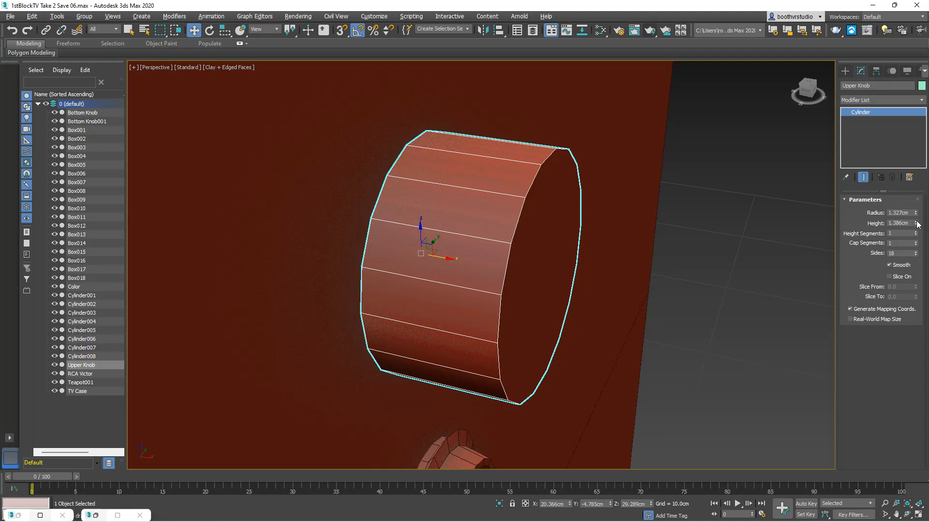
Flatten the Upper Knob to a height of about 0.15 cm and move it along X to about 19.95 cm, against the case.
left_click_drag(916, 225, 923, 265)
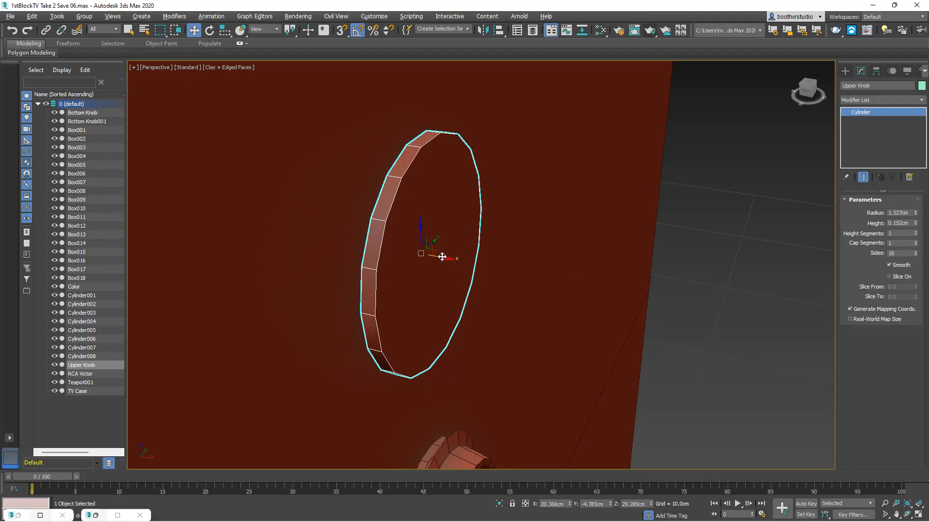
left_click_drag(440, 257, 407, 247)
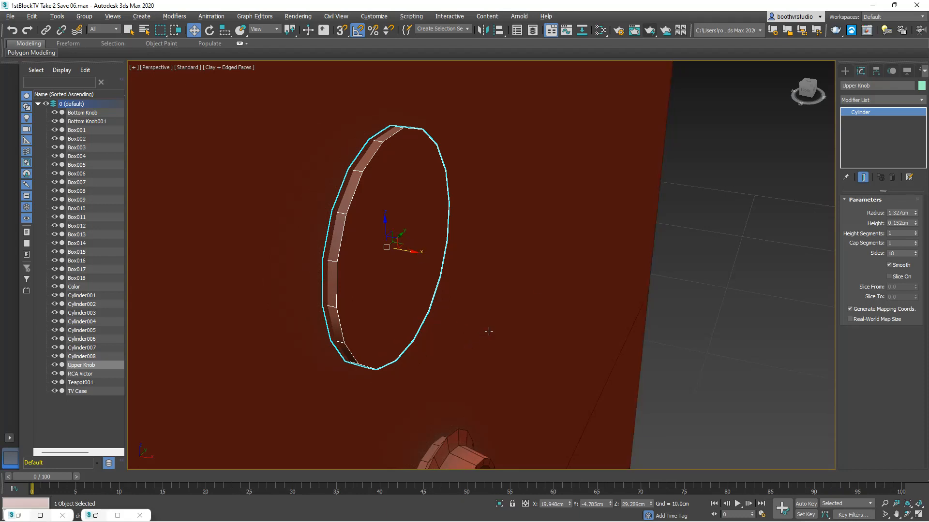
Align the Upper Knob with the knob directly below it by setting its Y position to -4.109 cm.
left_click(816, 94)
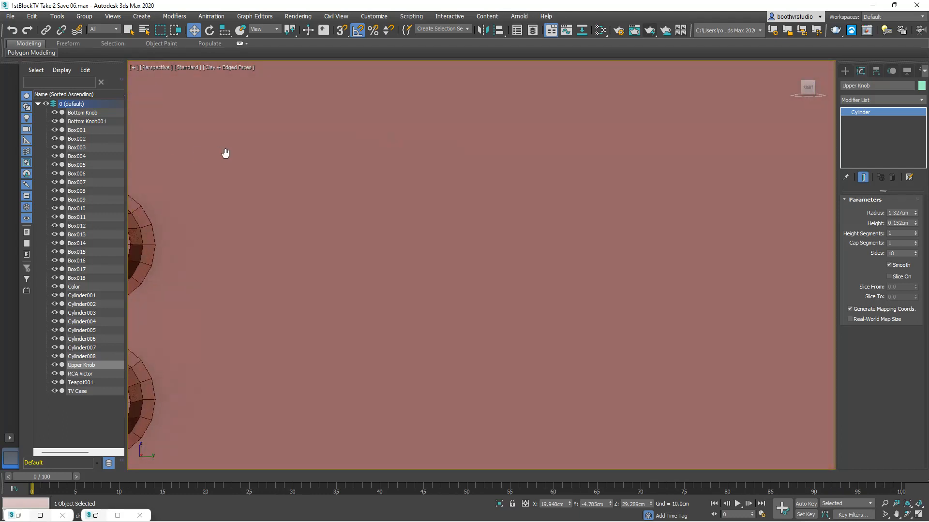
left_click_drag(438, 185, 475, 184)
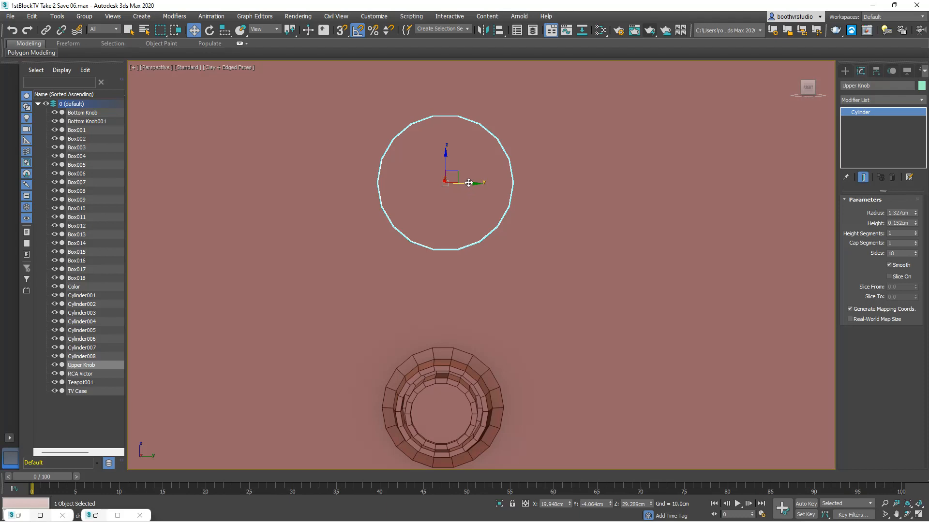
mouse_move(469, 183)
left_mouse_down()
mouse_move(450, 182)
mouse_move(470, 183)
left_mouse_up()
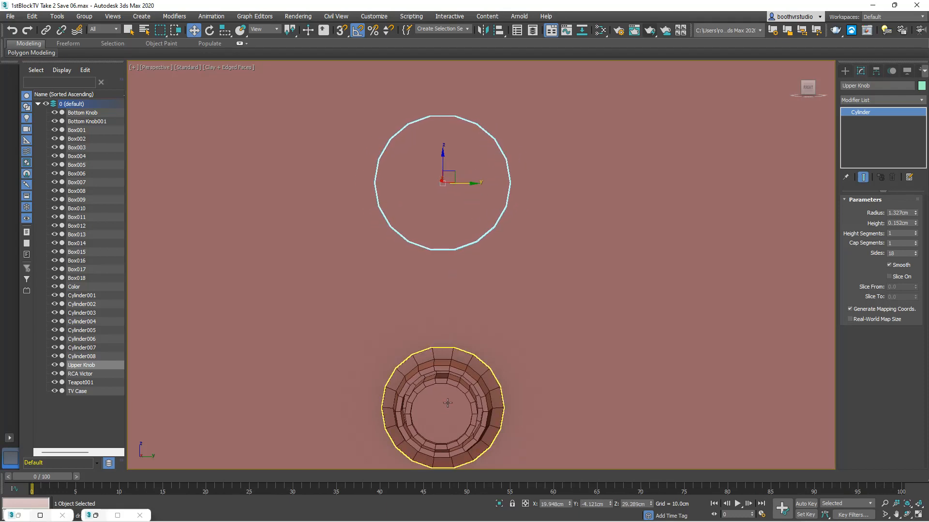
left_click(448, 403)
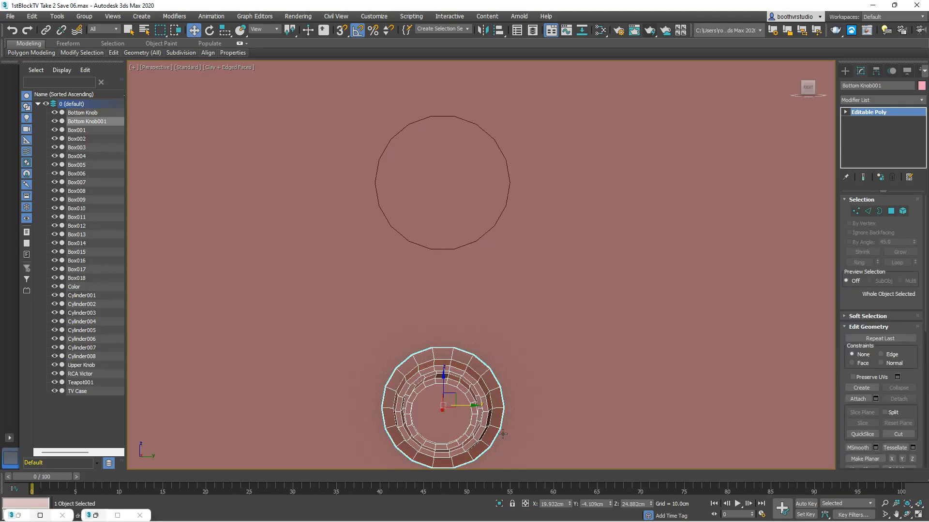
left_click(594, 503)
left_click(442, 190)
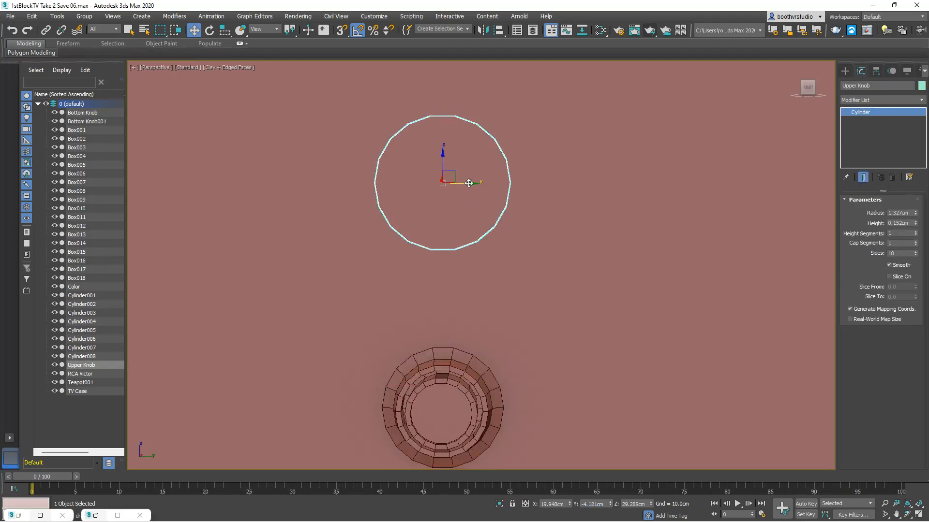
double_click(594, 504)
key("Return")
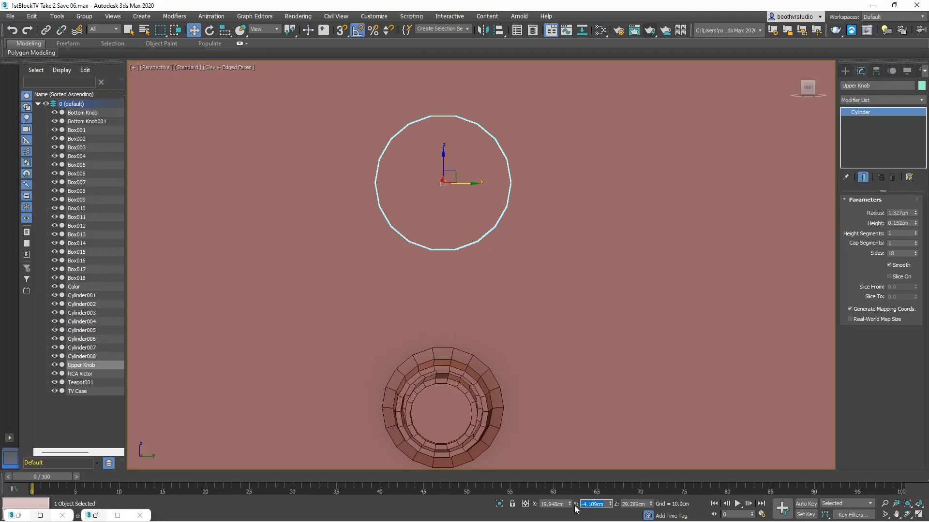
Check the positions of the two existing side knobs to compare their vertical alignment with the Upper Knob.
left_click(443, 421)
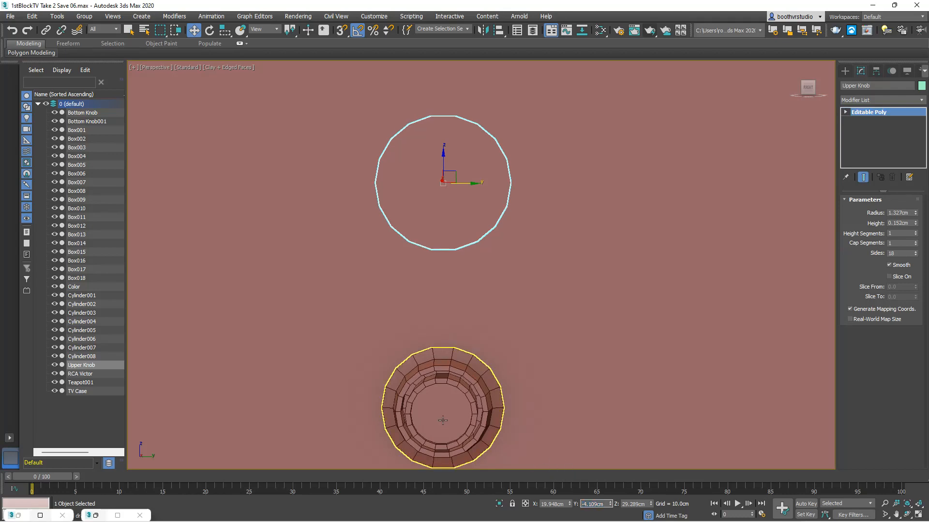
scroll(443, 421, "down", 3)
scroll(443, 420, "down", 2)
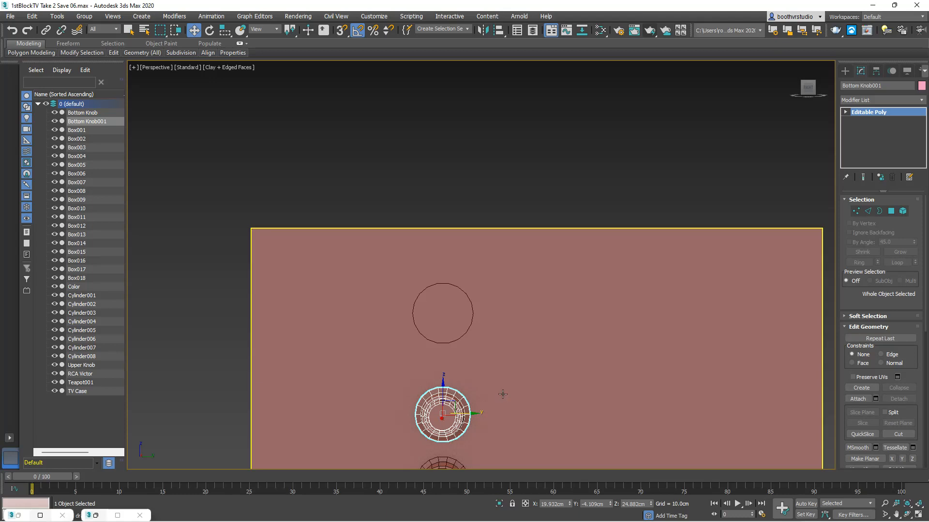
middle_click_drag(502, 394, 489, 238)
left_click(435, 322)
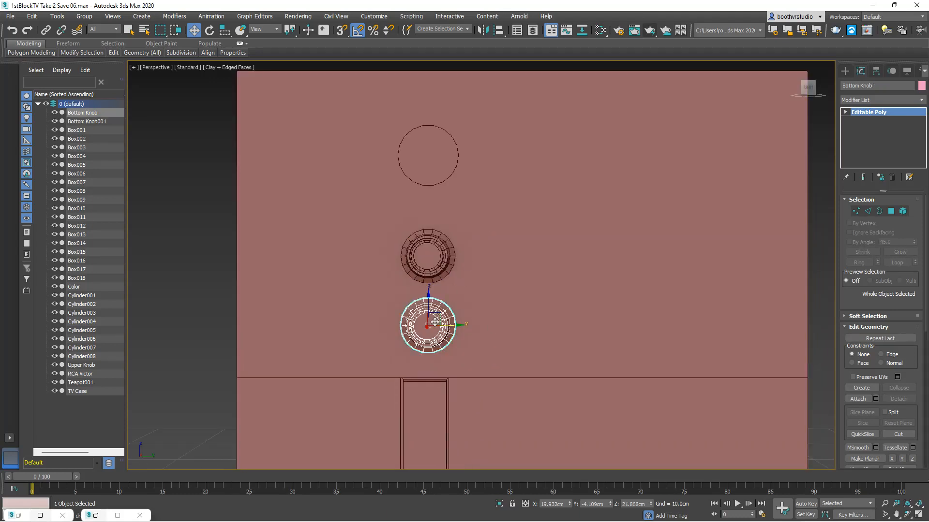
left_click(424, 255)
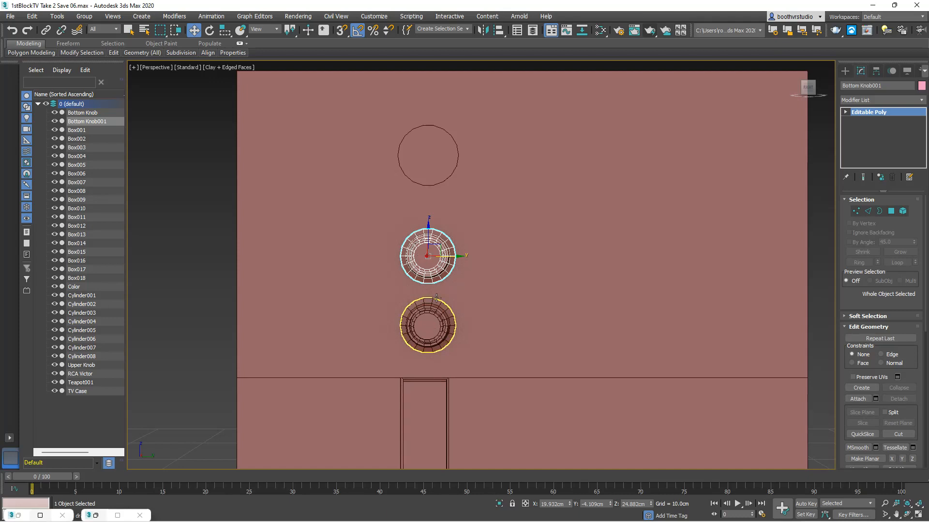
Convert the Upper Knob cylinder to an Editable Poly.
left_click(431, 155)
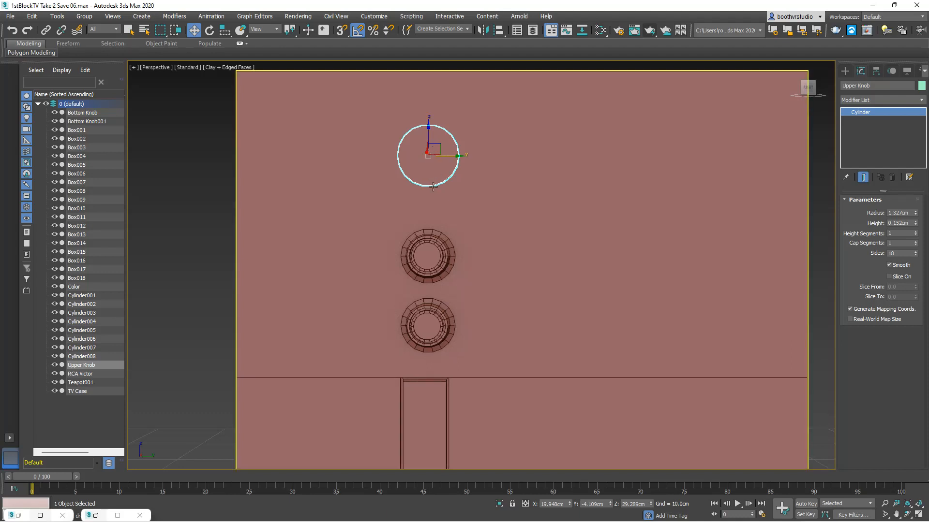
key("z")
middle_click_drag(454, 275, 495, 275, "alt")
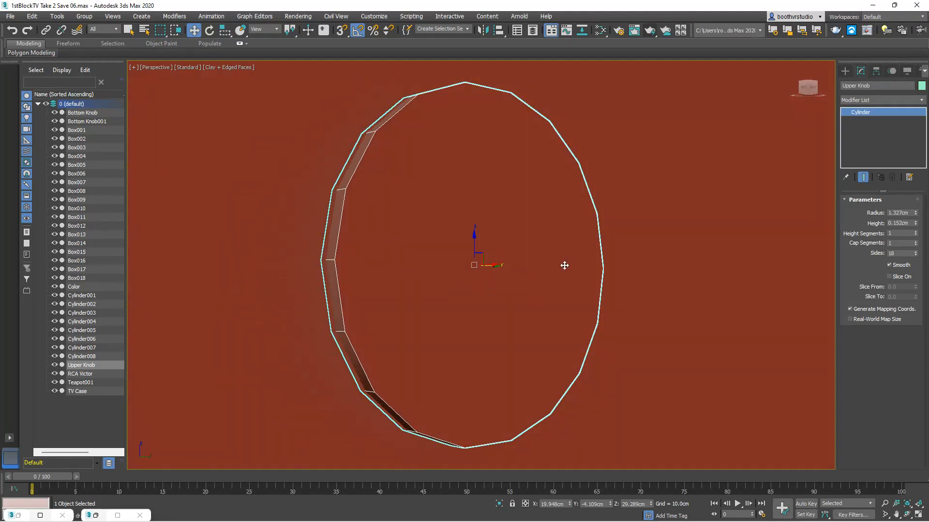
scroll(633, 292, "down", 3)
scroll(632, 292, "down", 2)
mouse_move(632, 292)
middle_mouse_down("alt")
mouse_move(614, 264)
mouse_move(621, 295)
mouse_move(632, 299)
middle_mouse_up("alt")
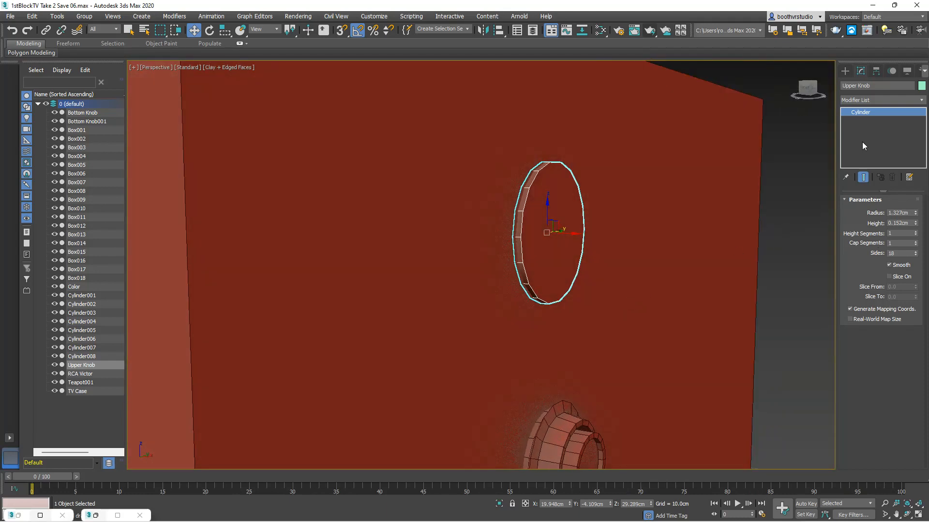
right_click(856, 112)
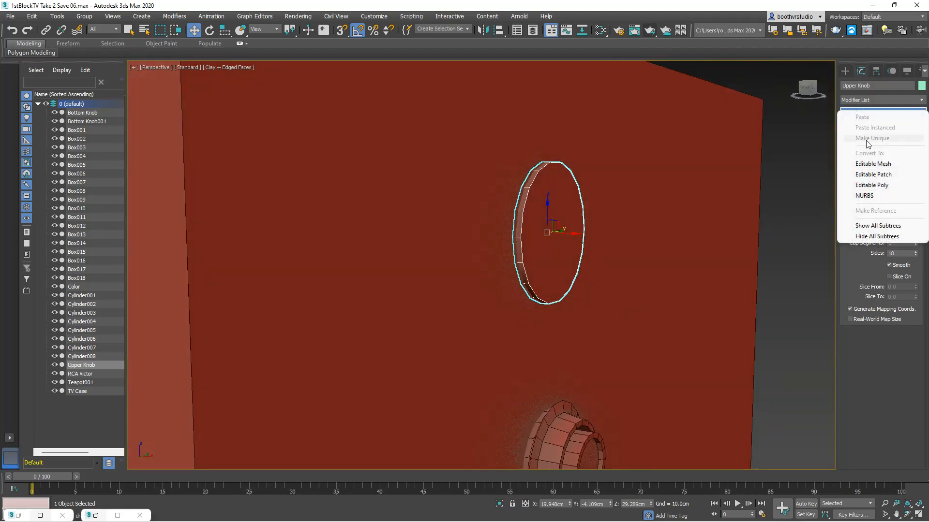
left_click(878, 186)
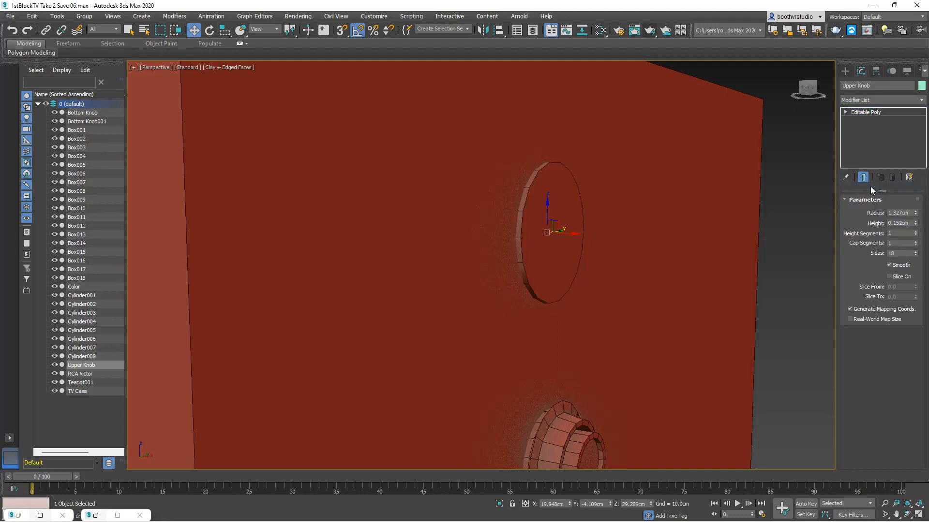
Select the front cap polygon of the Upper Knob at polygon level, with the plain Select tool active.
left_click(845, 112)
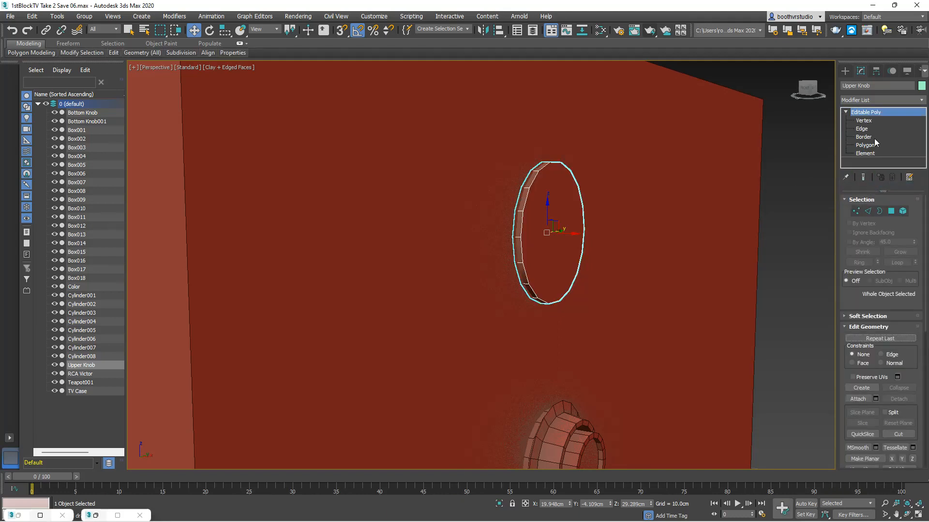
left_click(865, 145)
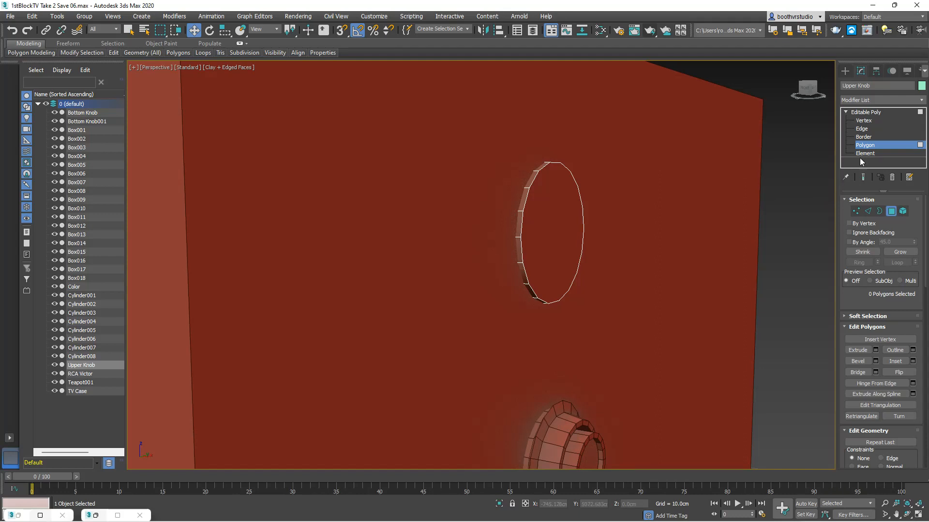
left_click(876, 361)
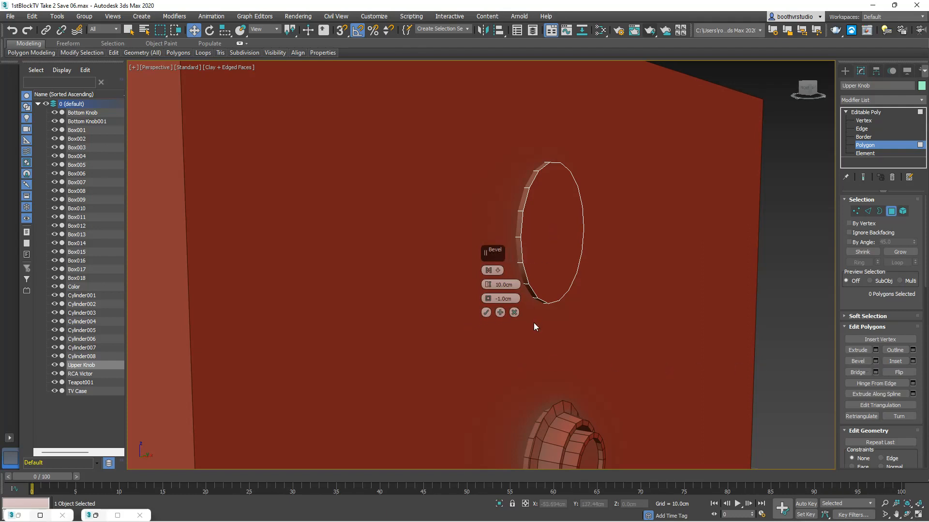
left_click(514, 312)
left_click(560, 240)
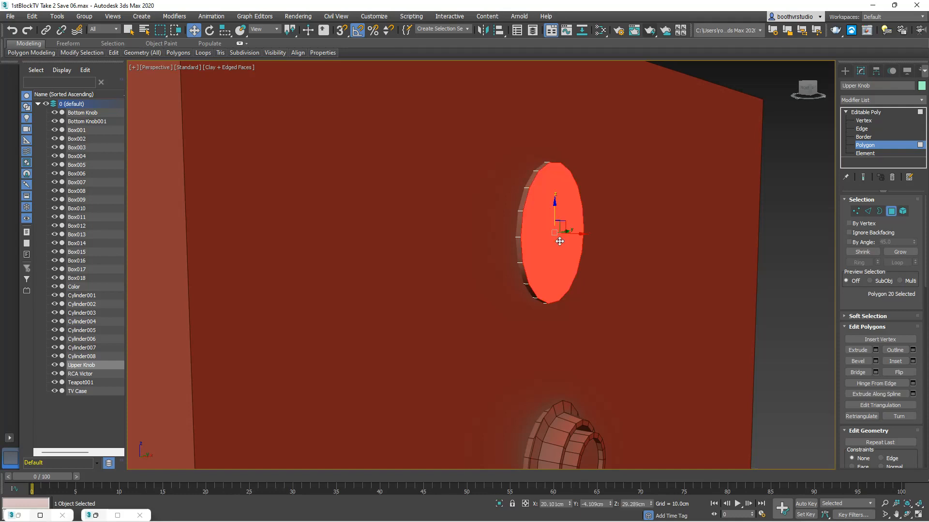
left_click(129, 30)
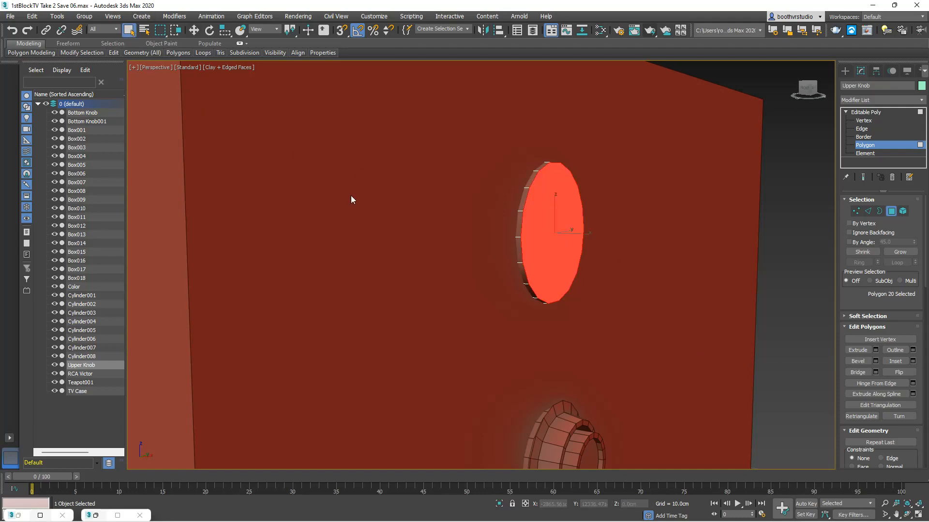
Start a bevel on the Upper Knob's front cap, resetting height and outline to zero and entering a height of 0.2 cm.
left_click(875, 361)
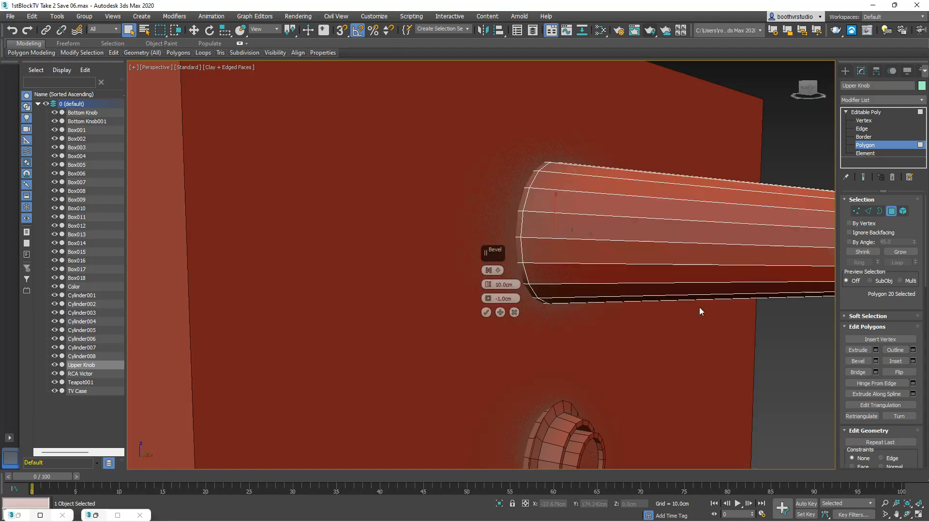
right_click(487, 285)
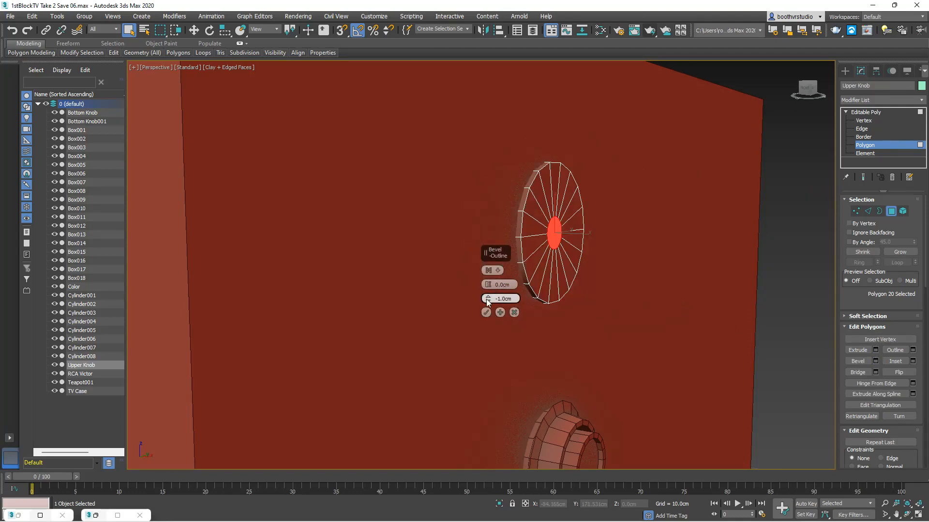
right_click(486, 299)
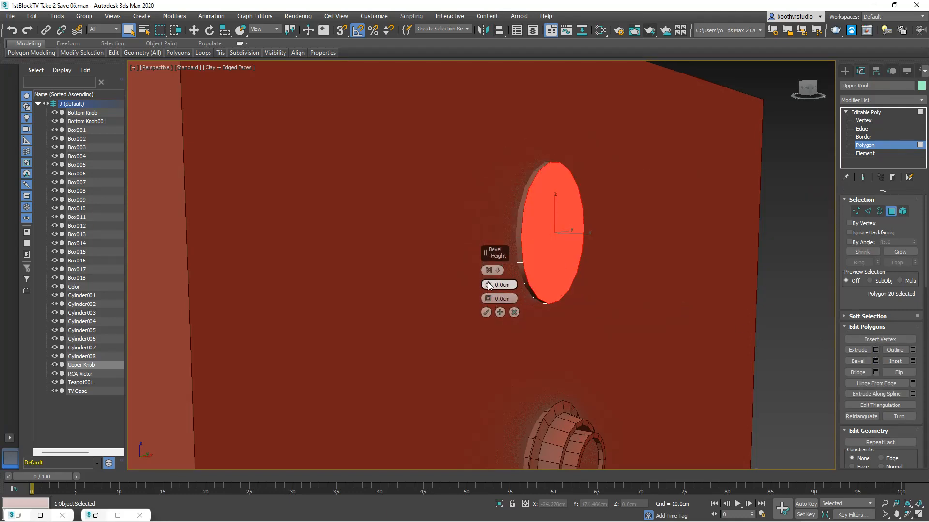
left_click_drag(488, 284, 490, 282)
left_click(507, 284)
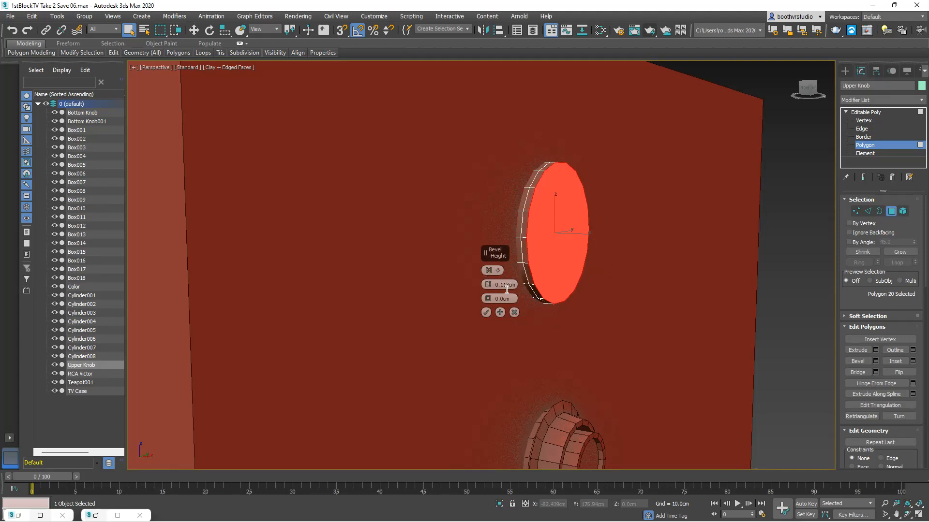
left_click_drag(502, 285, 508, 286)
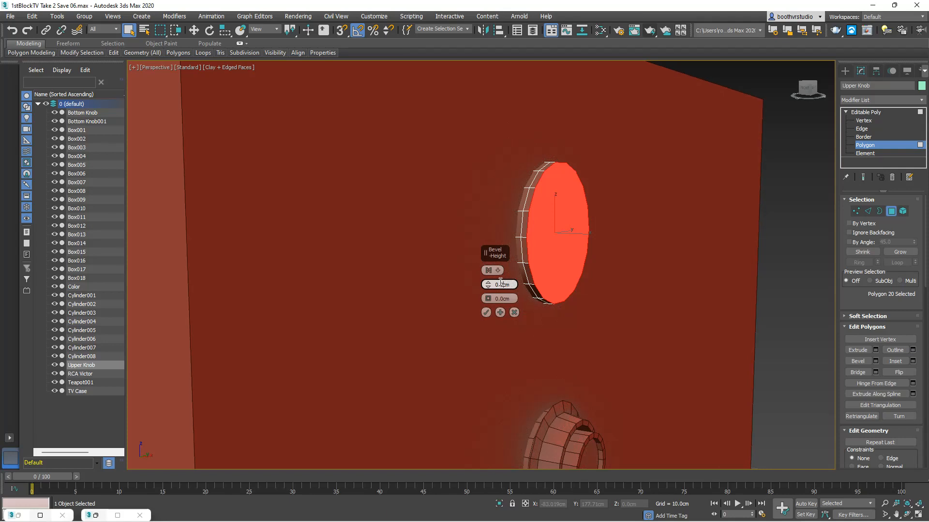
type("2")
key("Return")
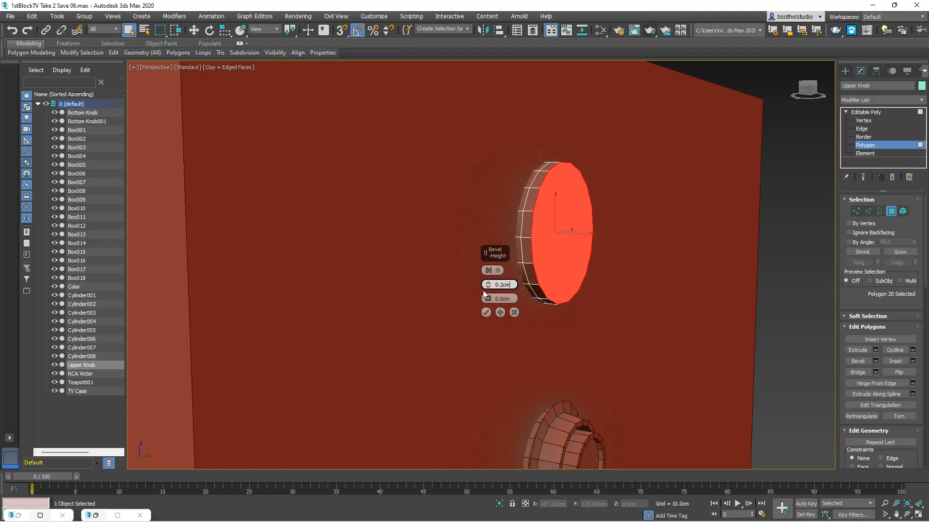
Widen the bevel's outline to 0.15 cm and apply the bevel to the front cap.
left_click_drag(488, 300, 489, 299)
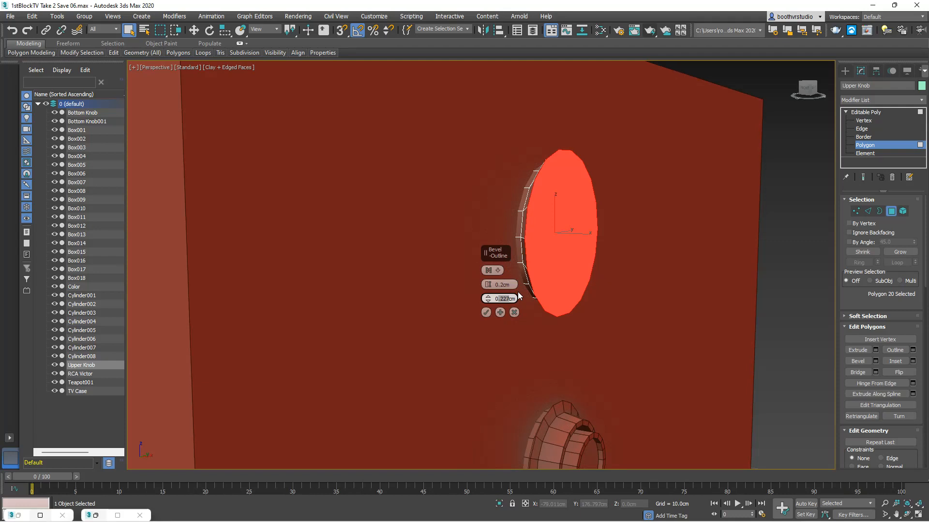
key("BackSpace")
left_click(487, 312)
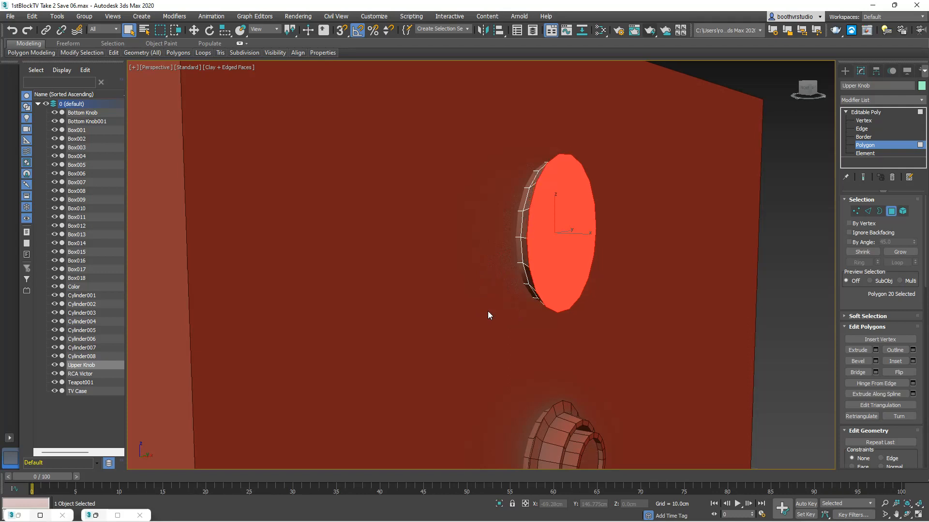
Move the Upper Knob's front cap along X toward the case, to about 20.19 cm.
middle_click_drag(562, 361, 571, 343, "alt")
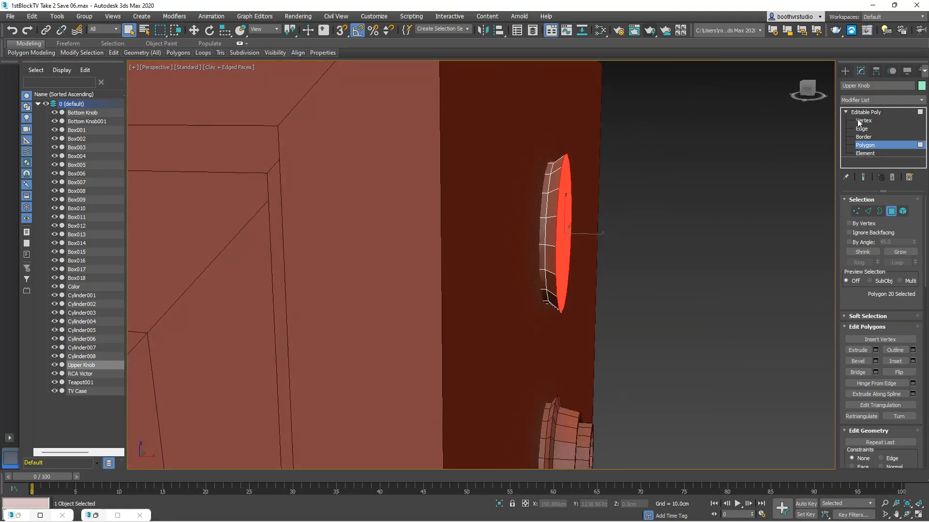
left_click(196, 31)
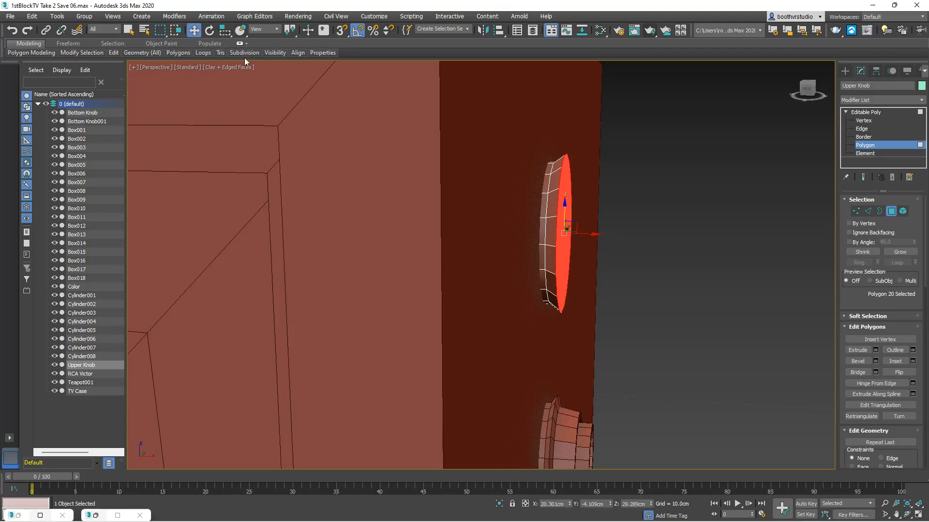
left_click_drag(590, 235, 585, 235)
mouse_move(587, 261)
middle_mouse_down("alt")
mouse_move(594, 273)
mouse_move(578, 282)
mouse_move(555, 271)
mouse_move(572, 248)
mouse_move(588, 247)
mouse_move(585, 264)
middle_mouse_up("alt")
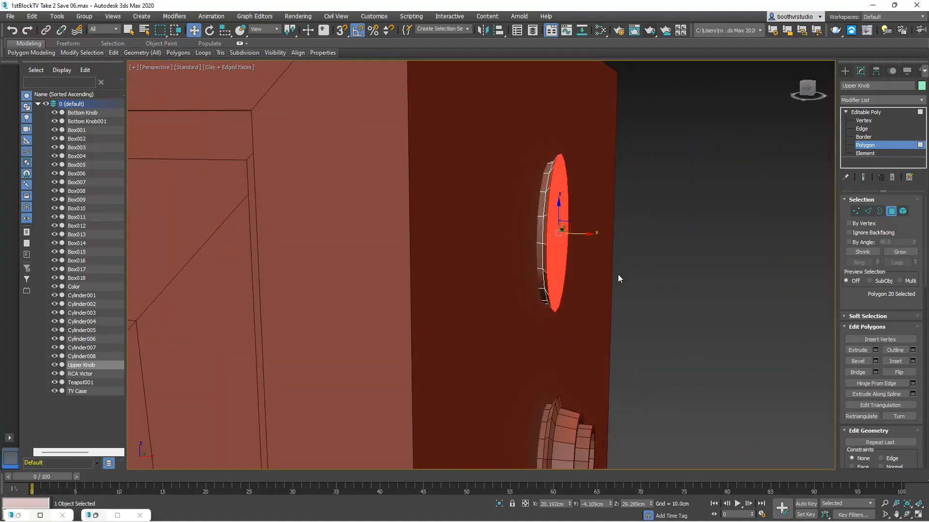
Consult the Classic TV 2.jpg reference photo in the browser and extrude the Upper Knob's front cap by 0.1 cm.
mouse_move(141, 520)
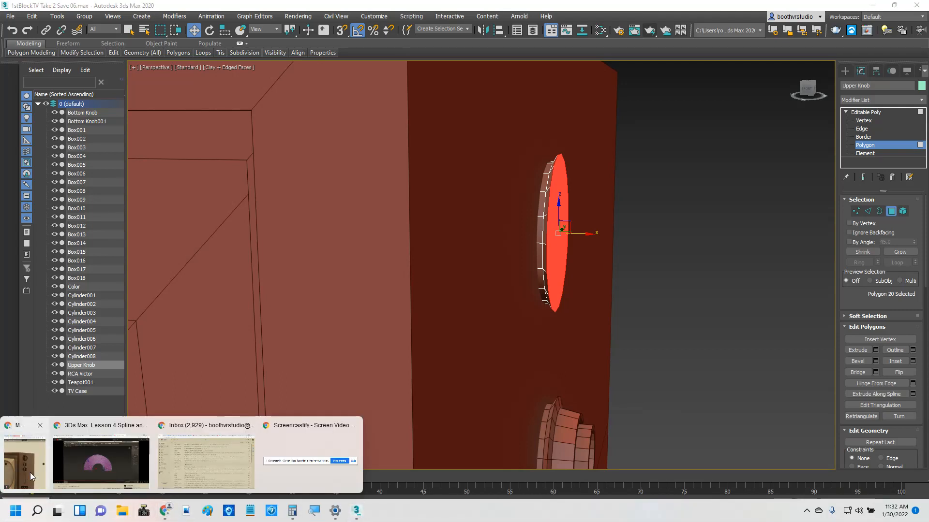
left_click(19, 468)
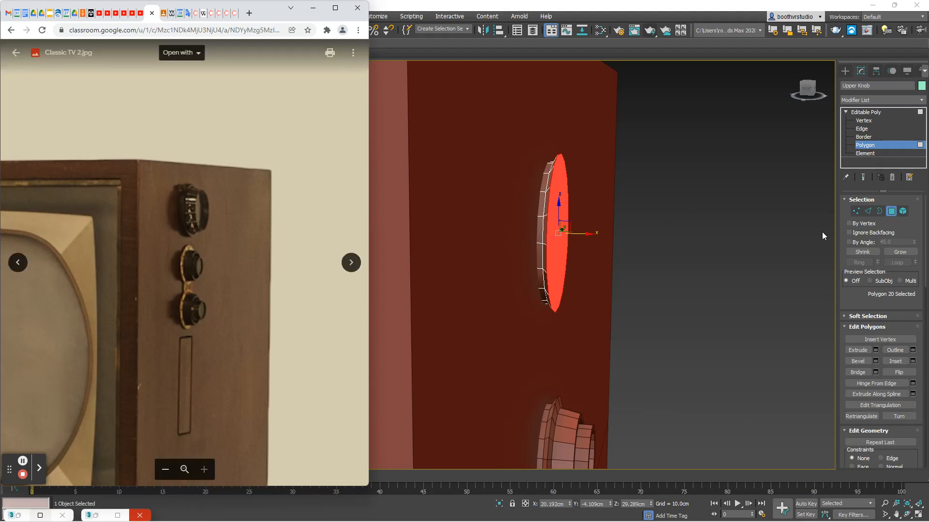
left_click(876, 361)
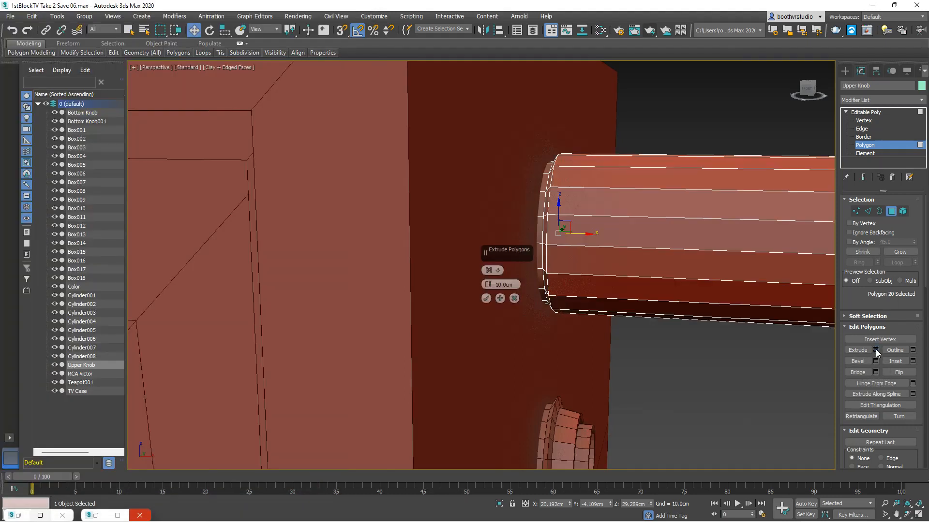
right_click(486, 286)
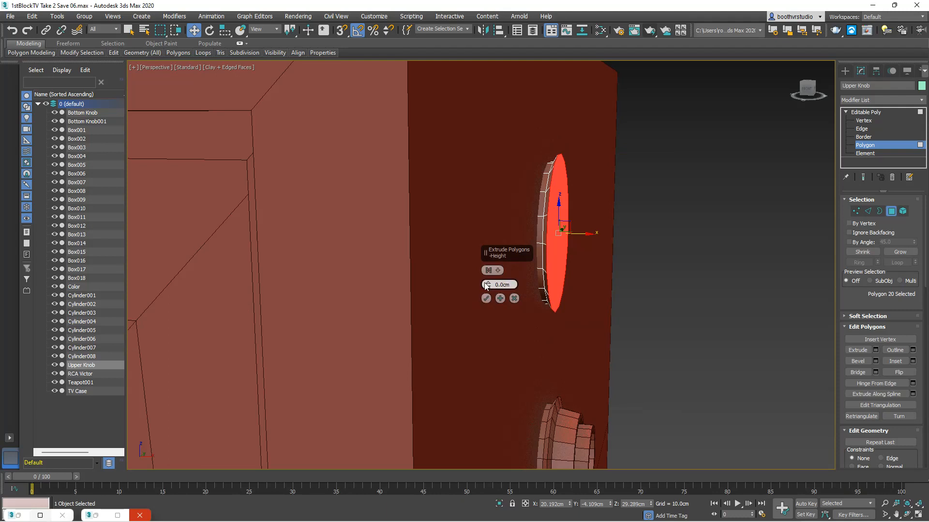
left_click(488, 282)
left_click(488, 283)
left_click(488, 282)
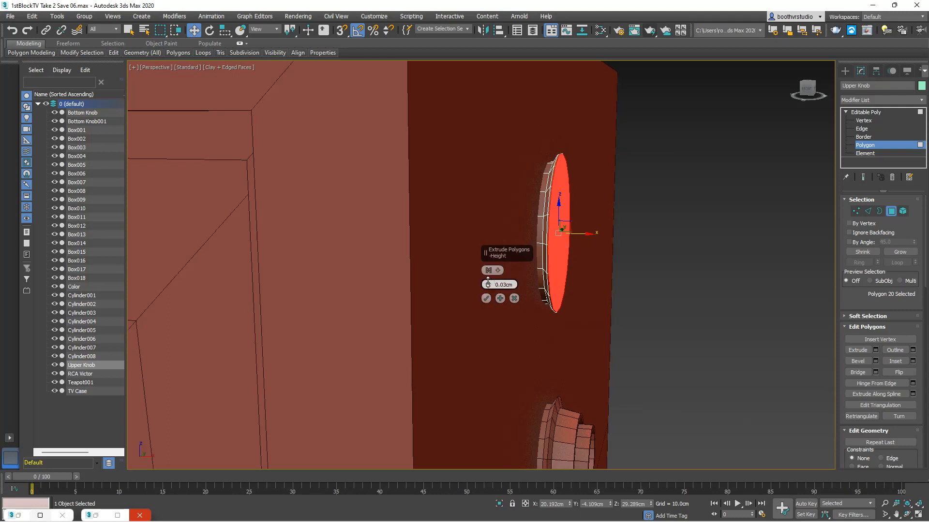
left_click(488, 283)
left_click(488, 282)
left_click(489, 283)
left_click(488, 282)
left_click(488, 283)
left_click(488, 283)
left_click(488, 283)
left_click(488, 283)
left_click(488, 283)
left_click(488, 282)
left_click(488, 283)
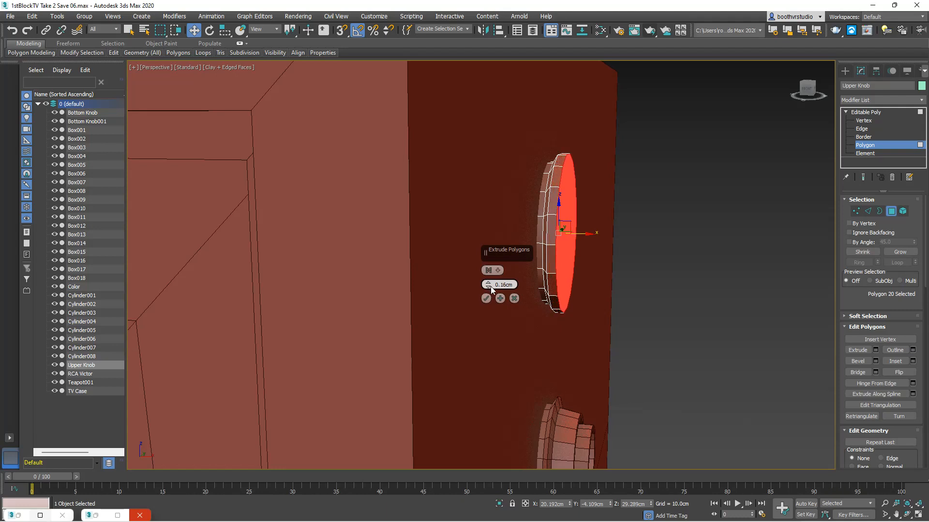
left_click(489, 287)
left_click(488, 287)
left_click(488, 288)
left_click(488, 288)
left_click(489, 287)
left_click(489, 288)
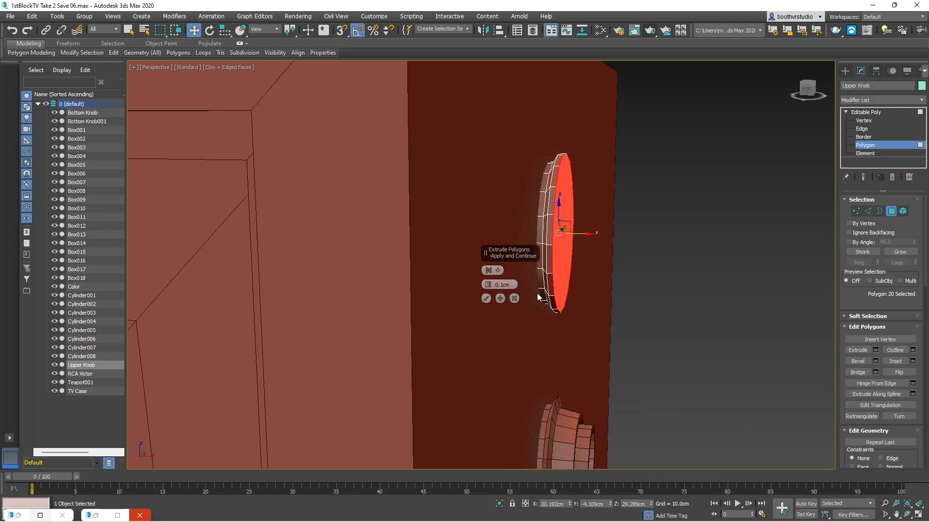
left_click(486, 298)
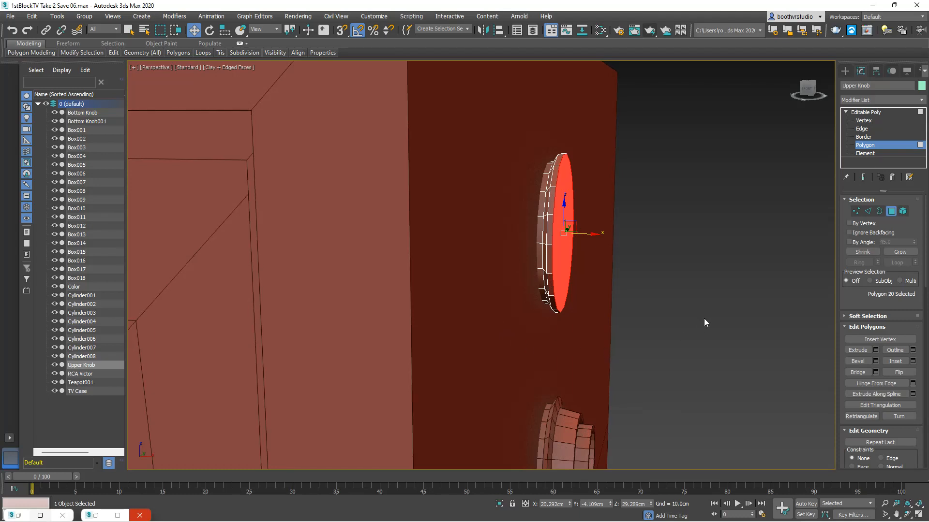
Bevel the Upper Knob's front cap inward with a height of 0.1 cm and an outline of -0.15 cm.
left_click(876, 362)
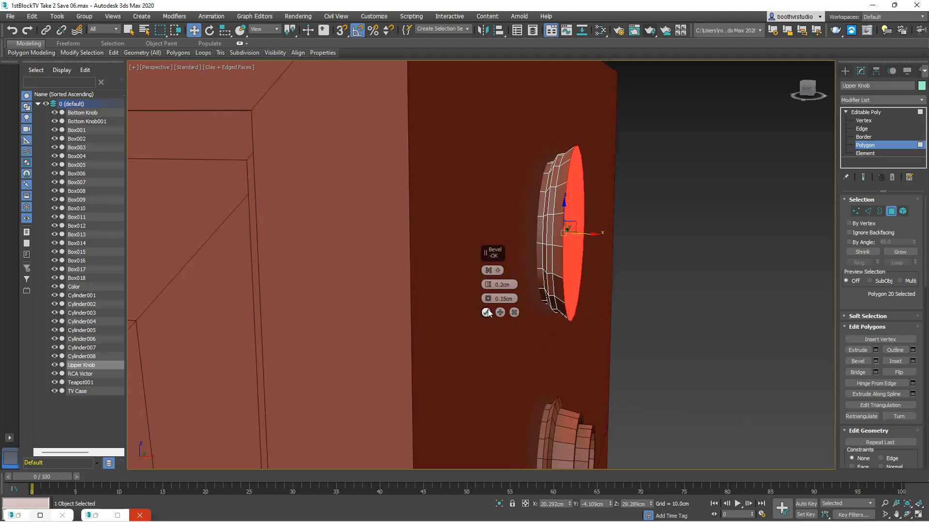
left_click_drag(497, 299, 507, 299)
type("-0.15")
key("Return")
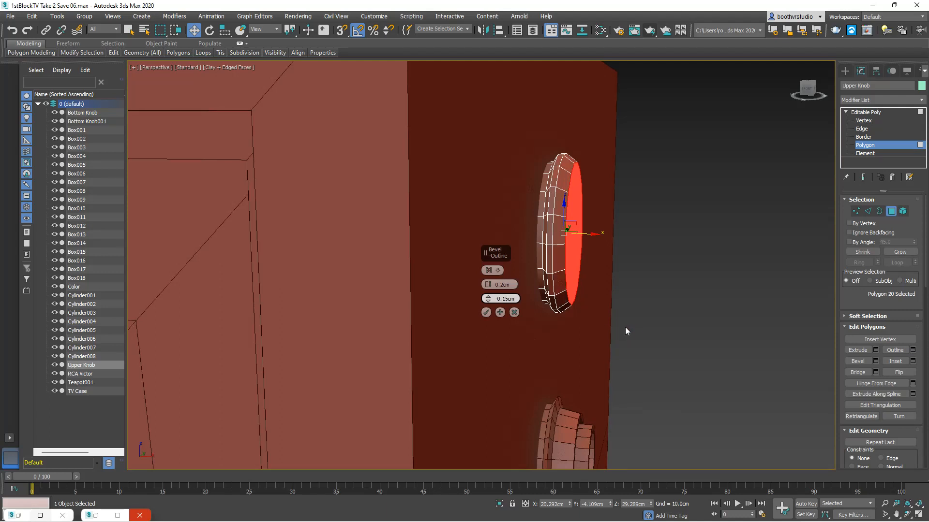
mouse_move(648, 305)
middle_mouse_down("alt")
mouse_move(635, 313)
mouse_move(651, 320)
mouse_move(652, 313)
middle_mouse_up("alt")
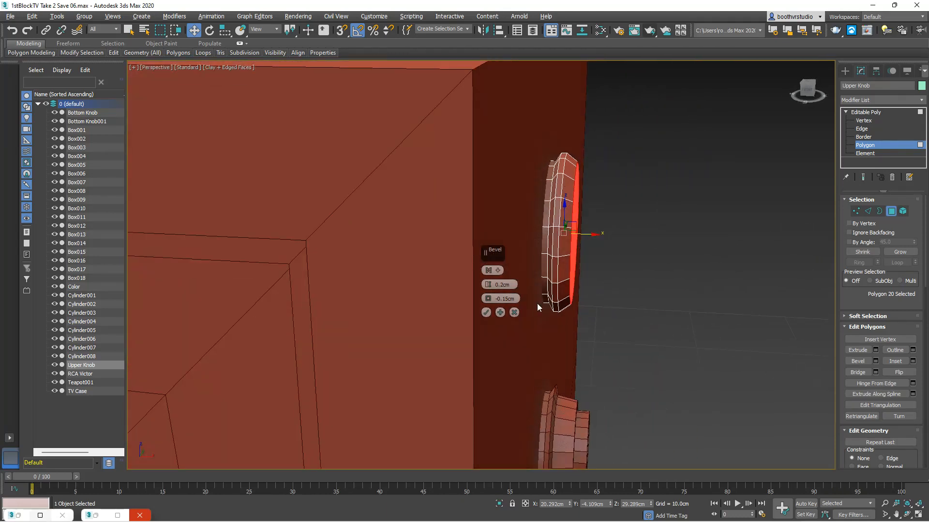
left_click_drag(488, 285, 489, 285)
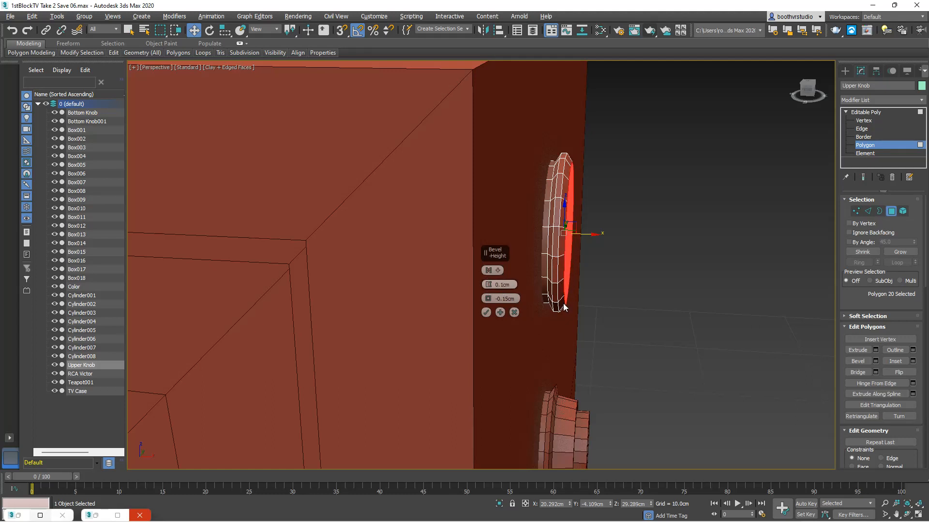
middle_click_drag(559, 307, 533, 298, "alt")
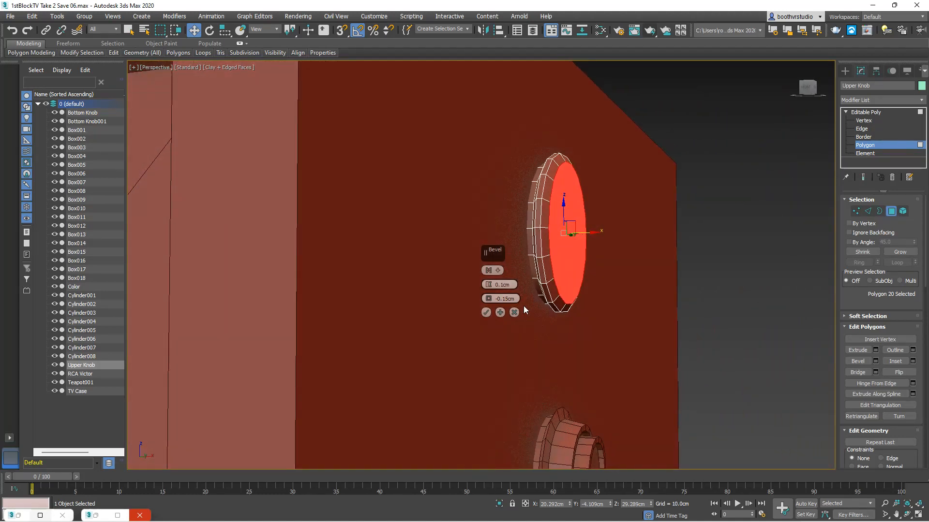
left_click(486, 312)
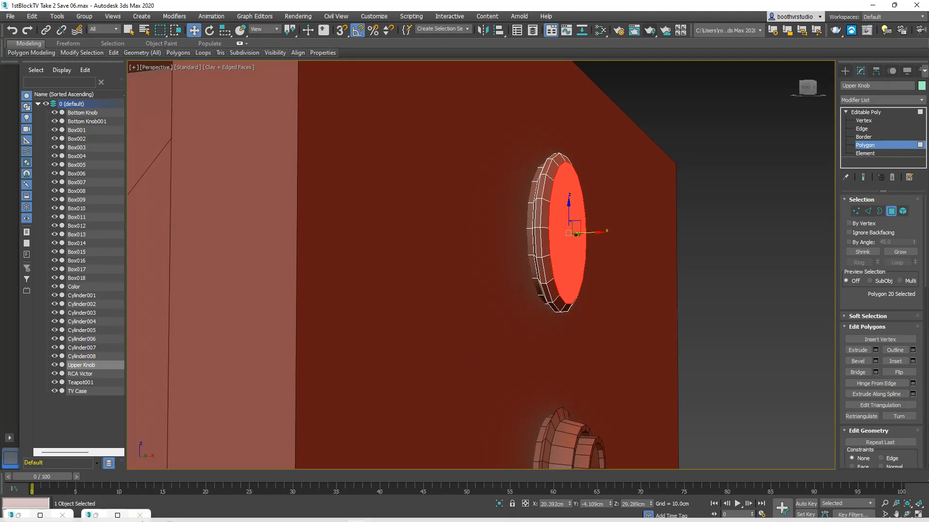
Consult the Classic TV 2.jpg reference photo and start another bevel on the Upper Knob's front cap with a height of 0.45 cm.
mouse_move(165, 510)
left_click(22, 469)
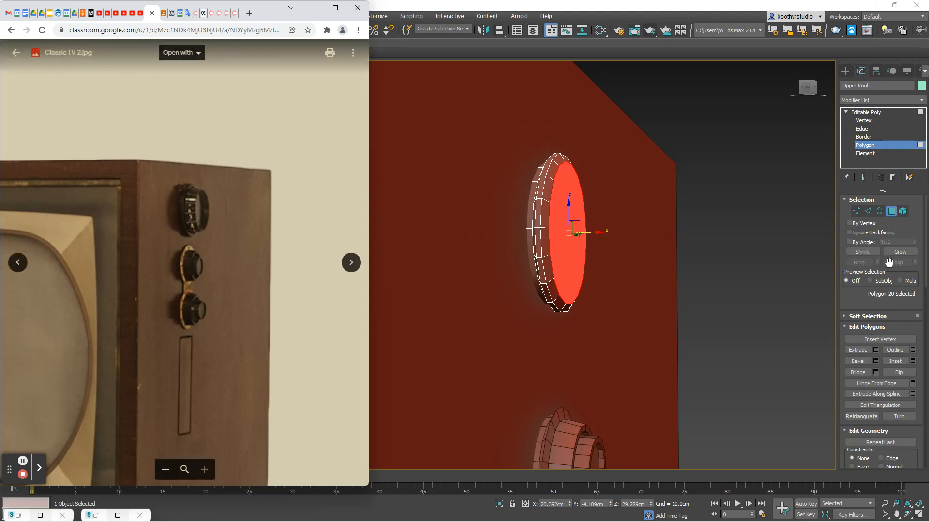
left_click(875, 361)
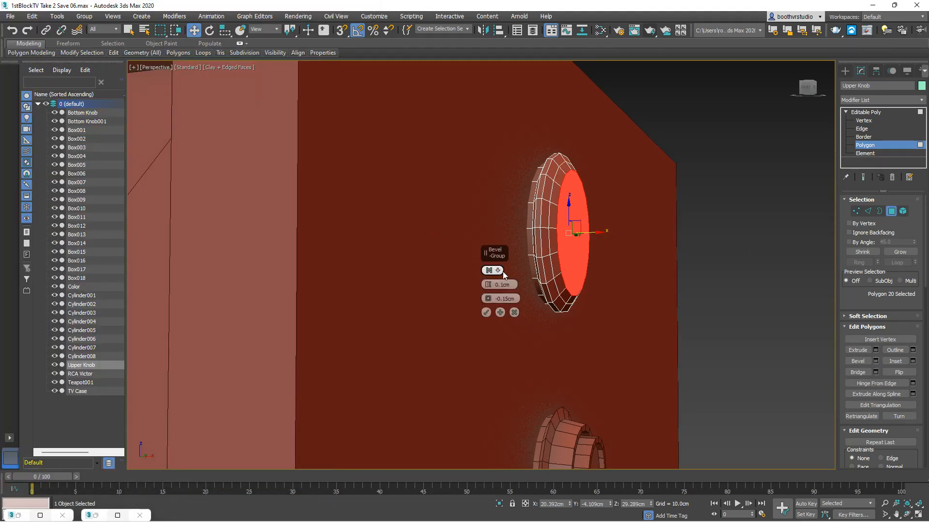
left_click_drag(492, 283, 489, 285)
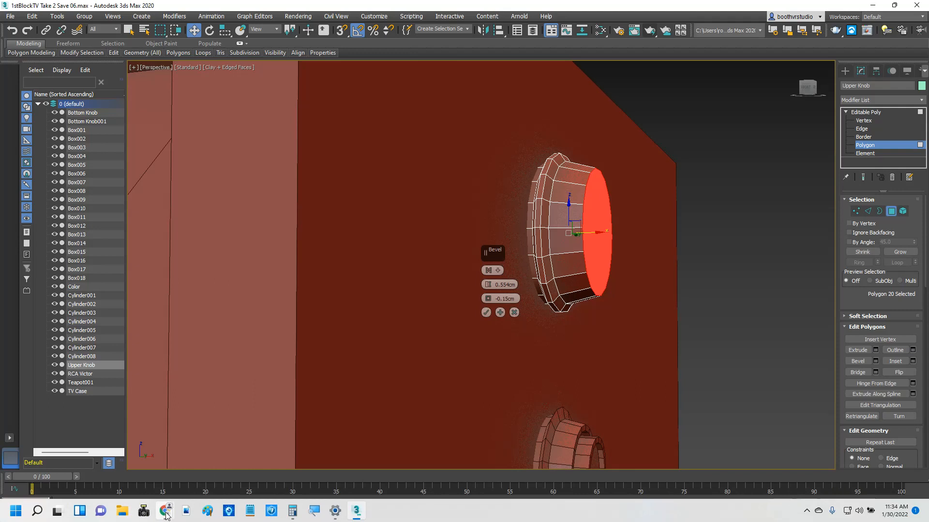
left_click(23, 471)
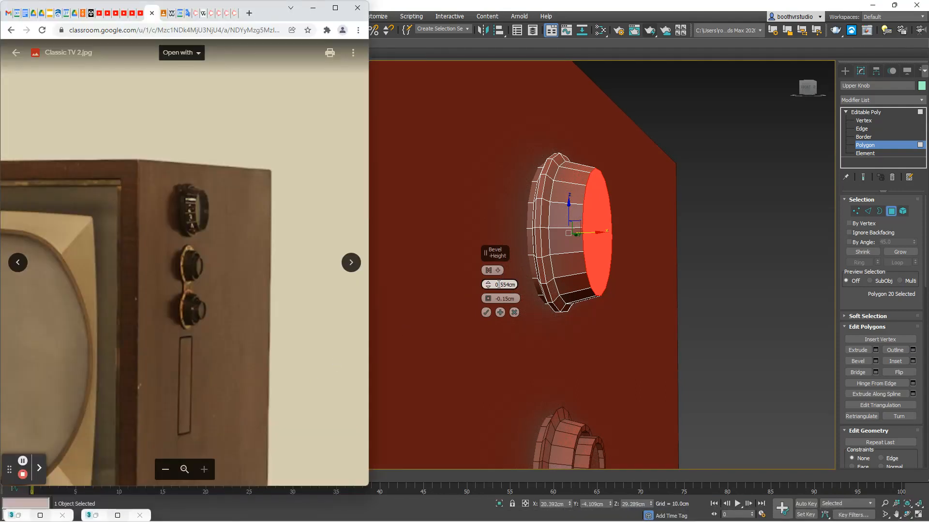
left_click(488, 287)
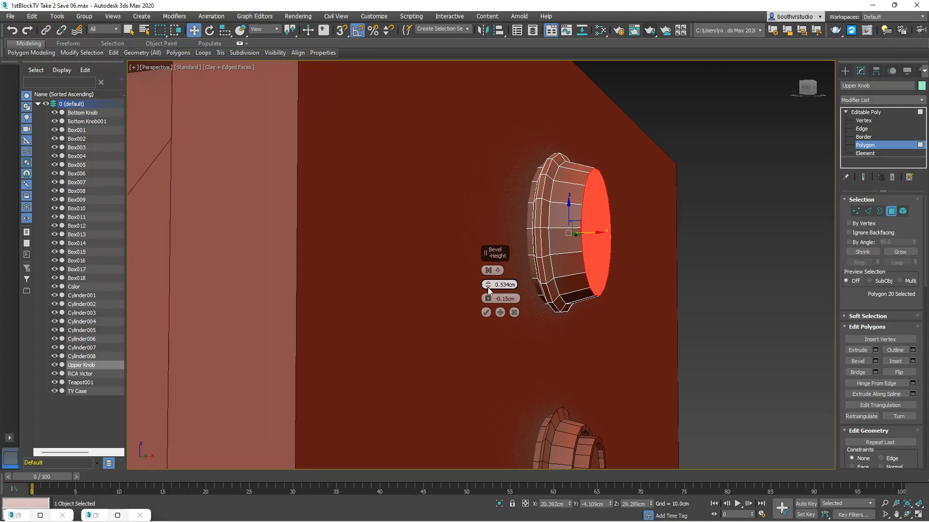
left_click(487, 288)
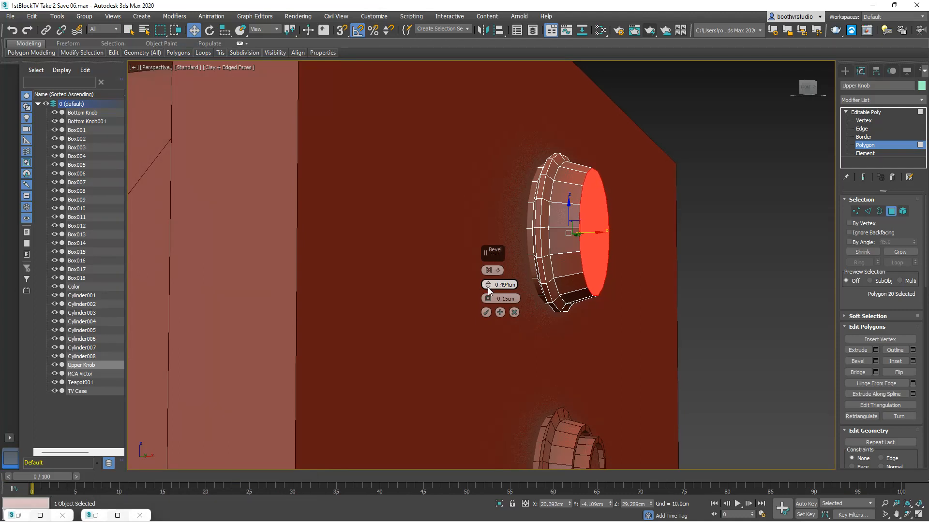
left_click(488, 288)
left_click_drag(507, 287, 509, 287)
type("45")
key("Return")
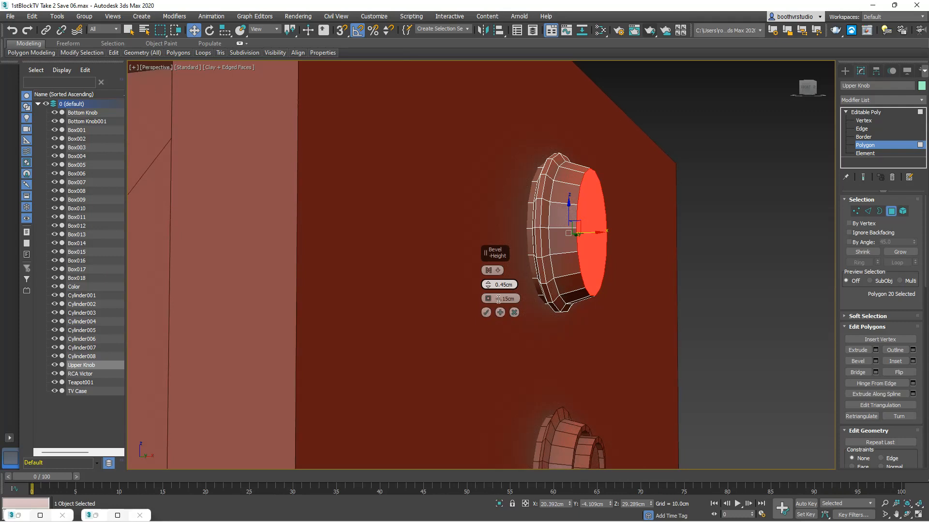
Set the bevel's outline to -0.1 cm and apply the bevel to the Upper Knob's front cap.
left_click(503, 300)
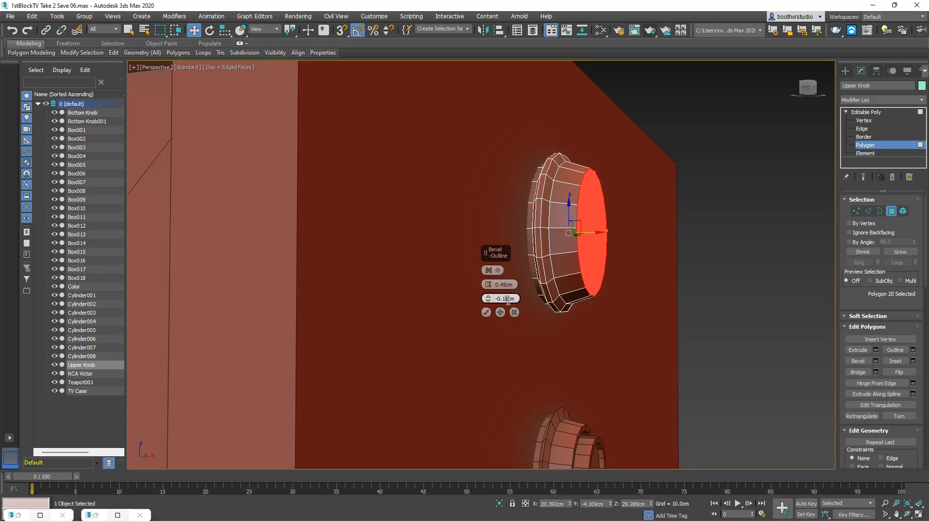
left_click_drag(510, 301, 515, 303)
key("BackSpace")
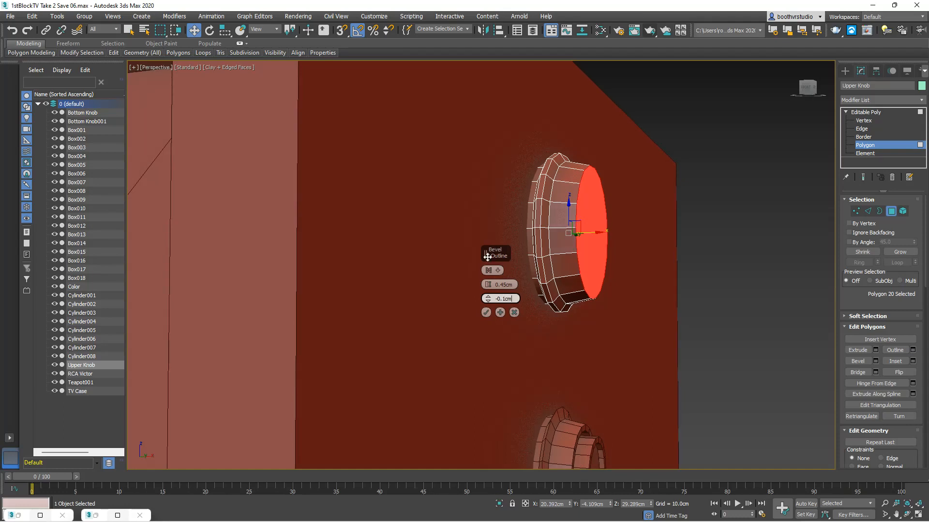
left_click(485, 313)
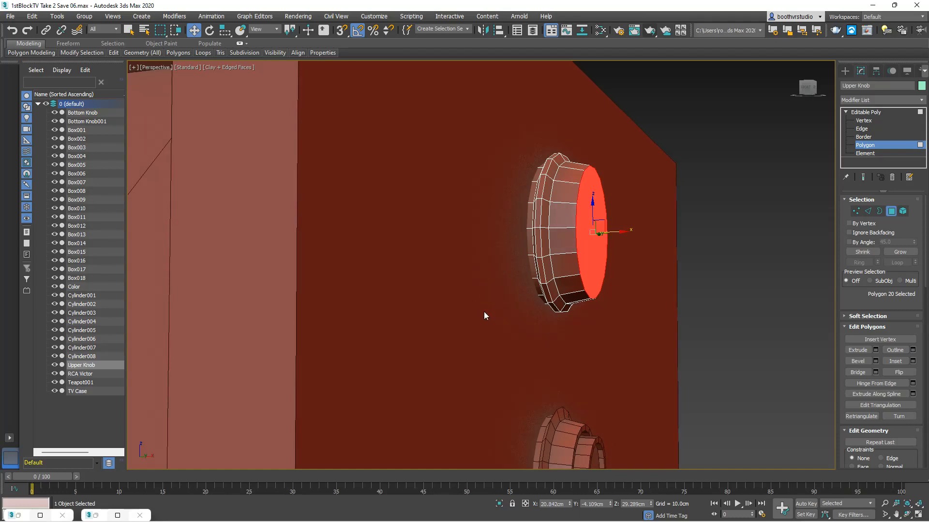
Check the reference photo again and inset the Upper Knob's front cap by 0.05 cm.
middle_click_drag(458, 313, 437, 325, "alt")
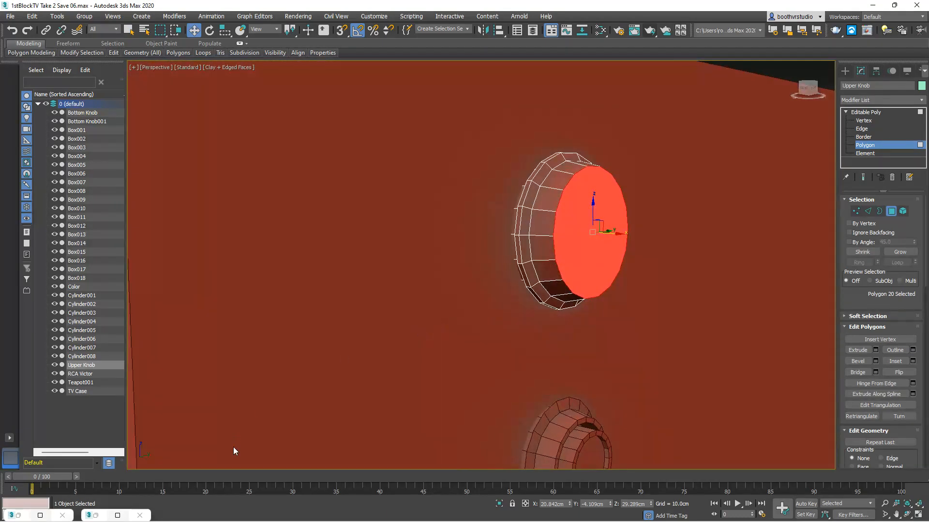
mouse_move(126, 521)
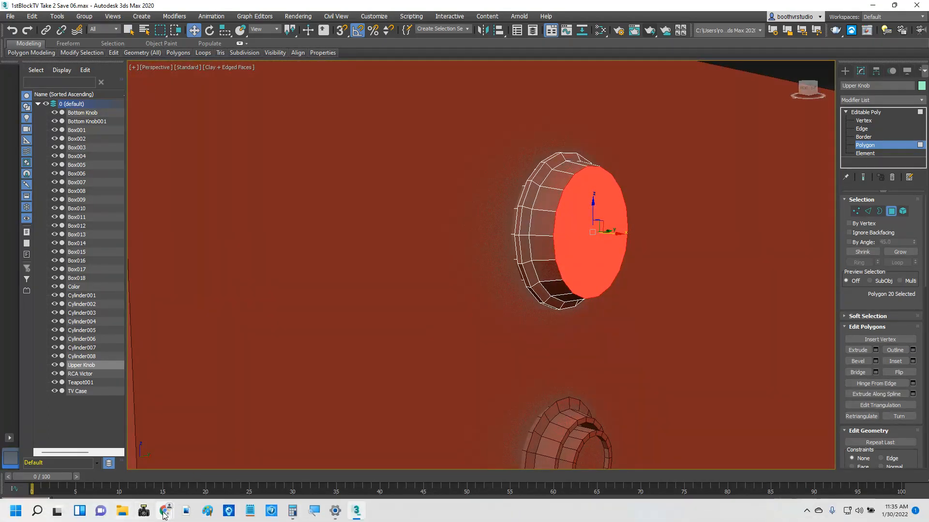
mouse_move(165, 511)
left_click(23, 467)
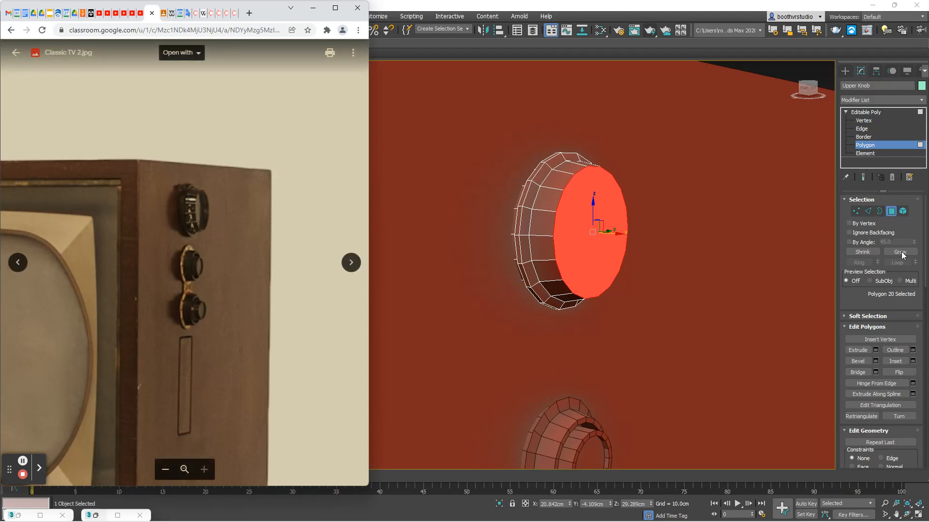
left_click(913, 361)
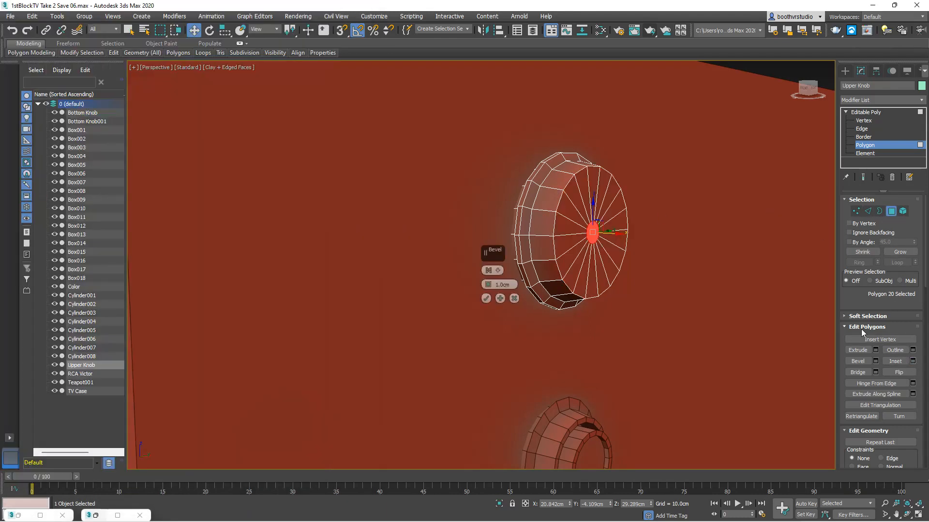
right_click(489, 285)
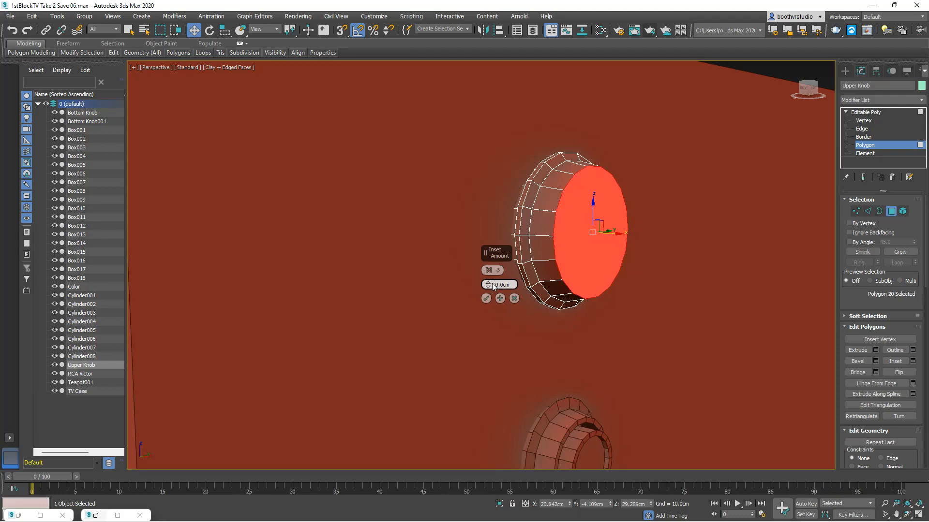
left_click_drag(496, 285, 501, 285)
type("0.5")
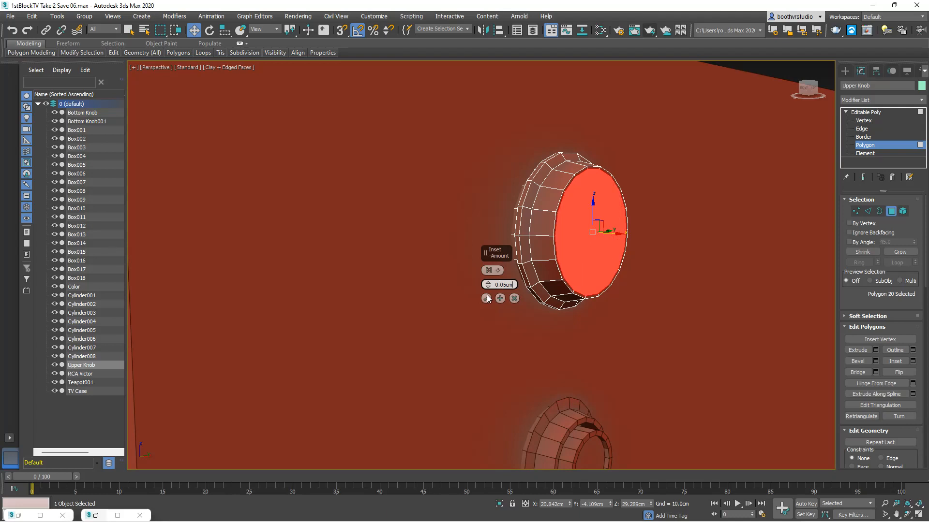
left_click(486, 297)
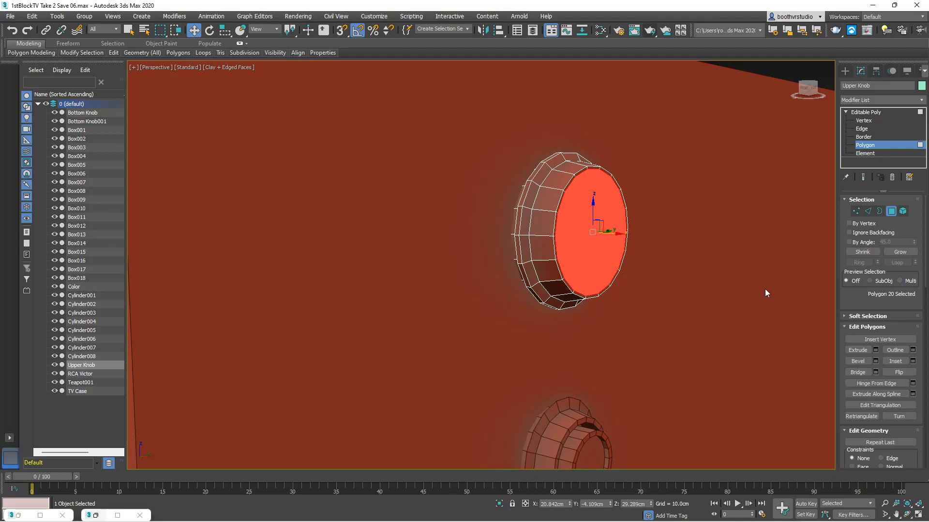
Extrude the Upper Knob's inset front cap inward by -0.25 cm to recess it inside the thin rim.
left_click(875, 350)
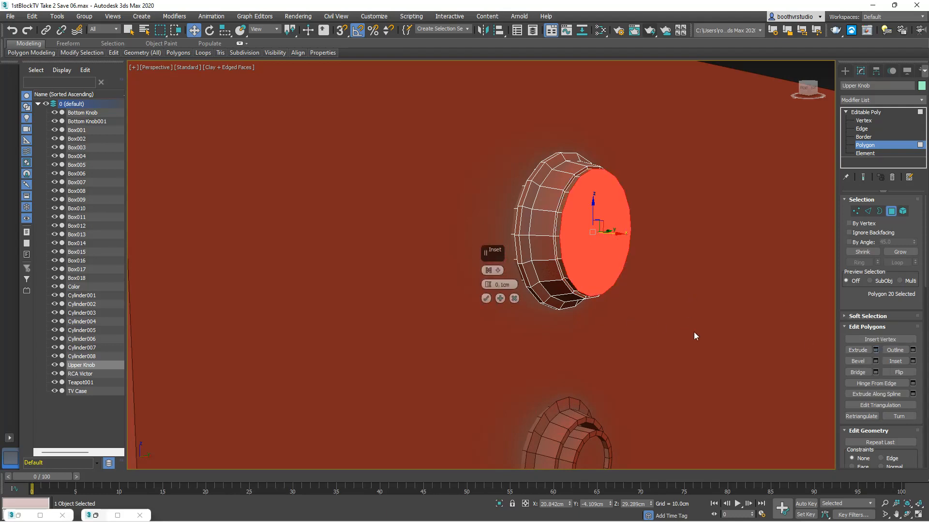
left_click_drag(487, 288, 492, 288)
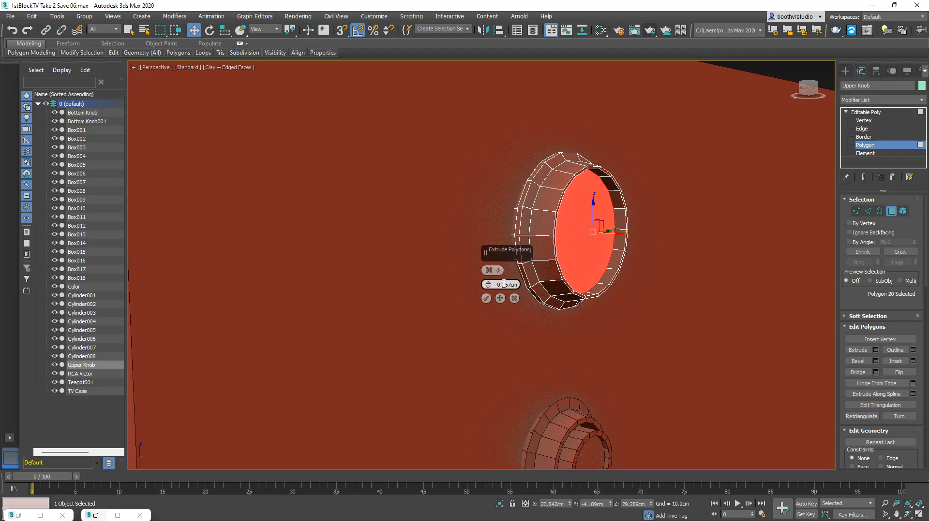
left_click_drag(508, 284, 511, 284)
type("25")
left_click(487, 298)
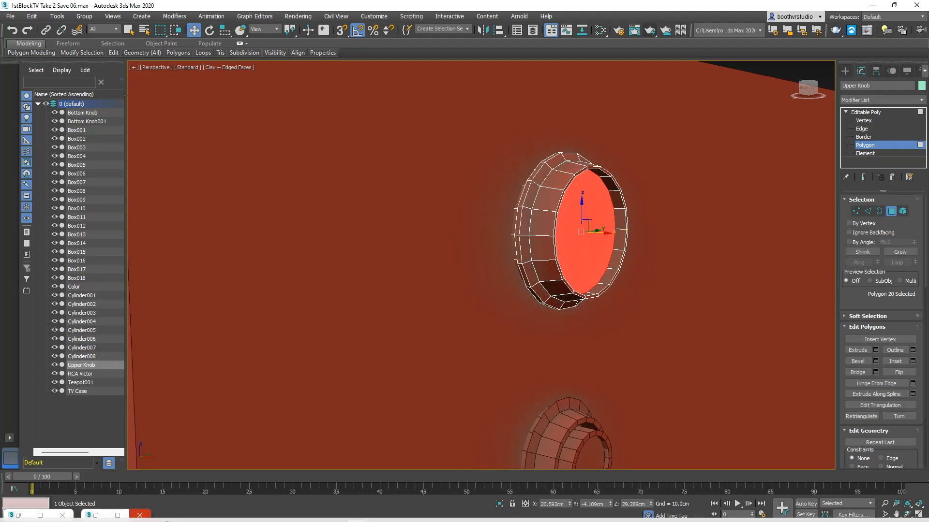
Compare the recessed Upper Knob with the knobs in the Classic TV 2.jpg reference photo.
mouse_move(165, 511)
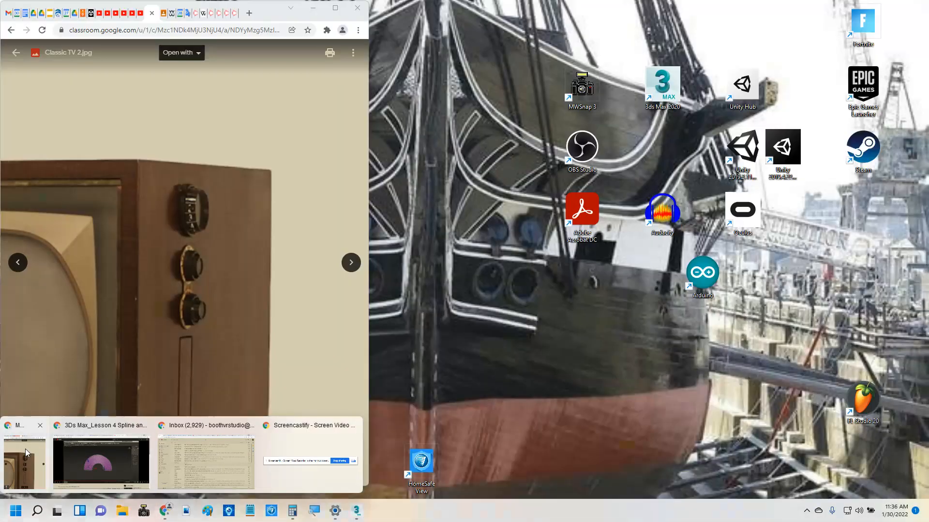
left_click(25, 449)
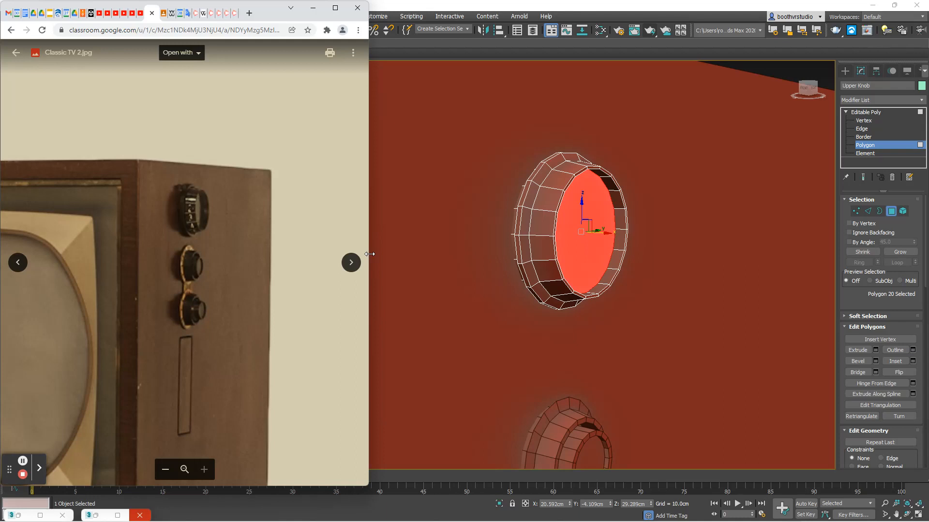
left_click(23, 461)
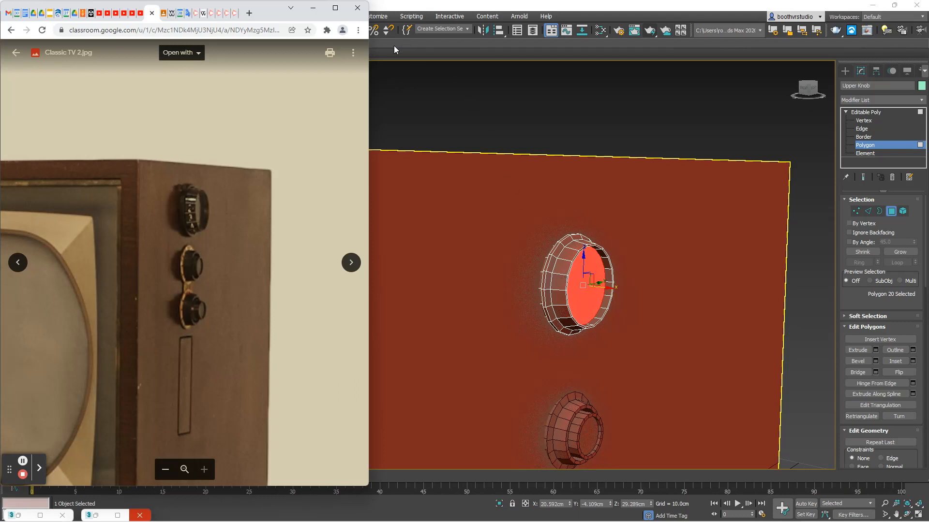
right_click(501, 94)
left_click(721, 114)
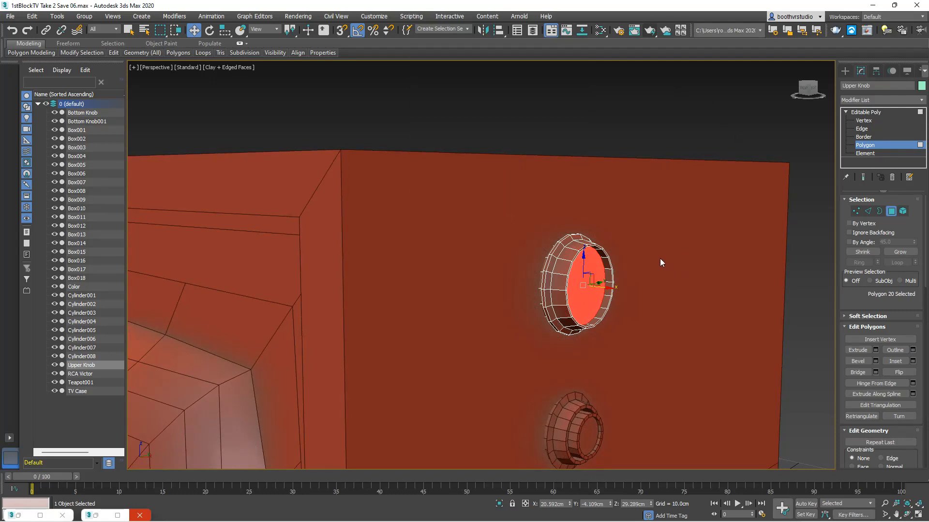
Leave polygon editing of the Upper Knob and rename Cylinder008, one of the TV's legs, as Leg 4.
left_click(846, 72)
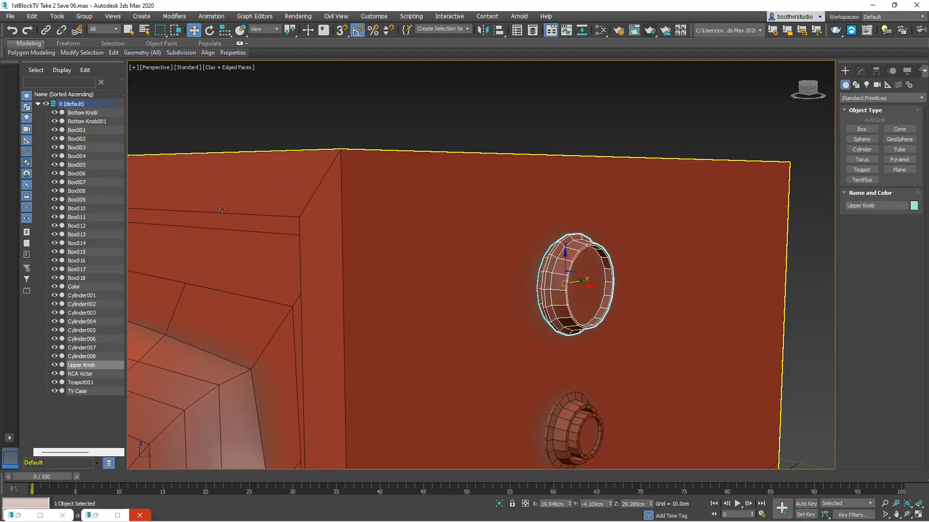
left_click(84, 356)
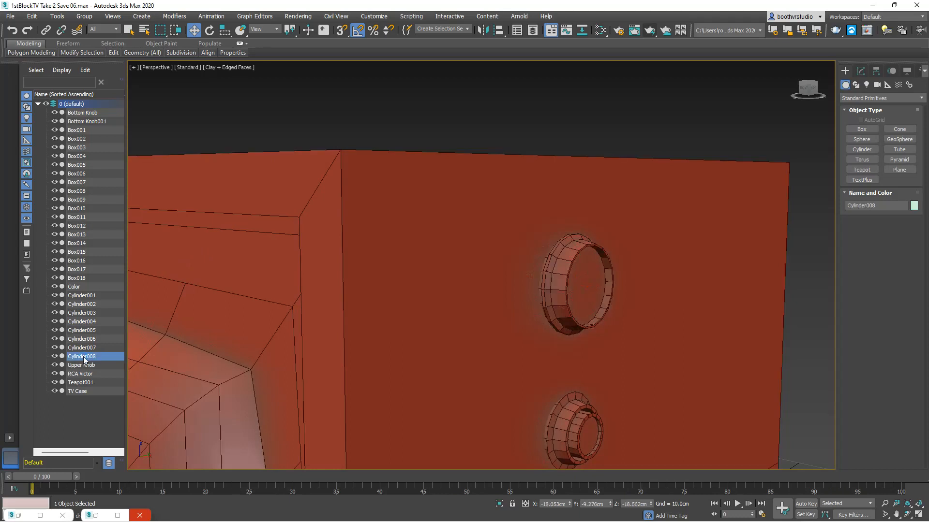
scroll(193, 353, "down", 5)
middle_click_drag(193, 353, 400, 83)
middle_click_drag(323, 283, 364, 169)
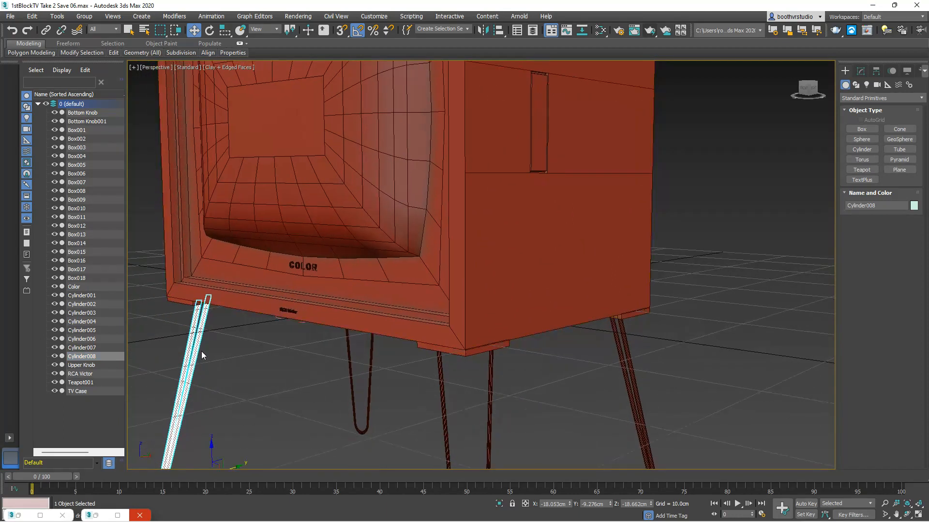
double_click(81, 357)
key("Return")
Rename the leg objects Cylinder007 as Leg 3 and Cylinder006 as Leg 2.
left_click(84, 348)
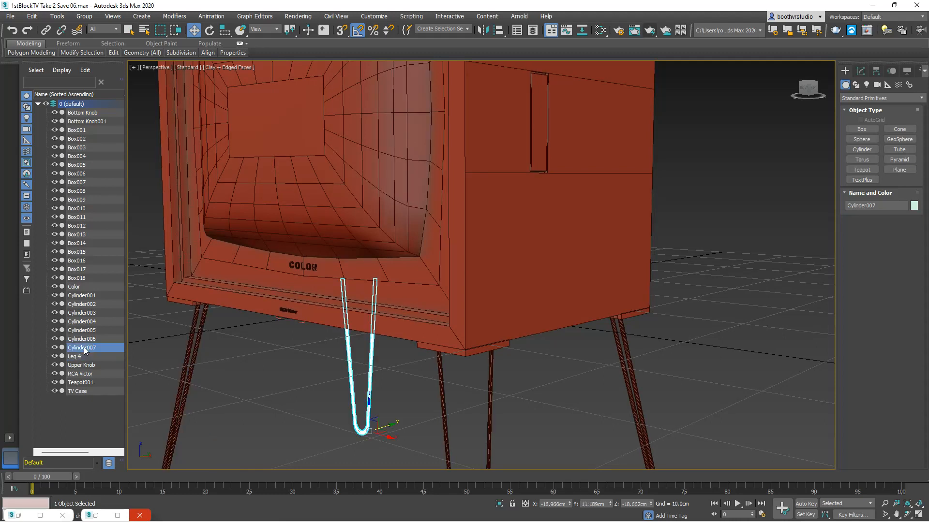
double_click(84, 349)
type("Leg 3")
key("Return")
left_click(90, 337)
double_click(88, 338)
type("Leg 2")
key("Return")
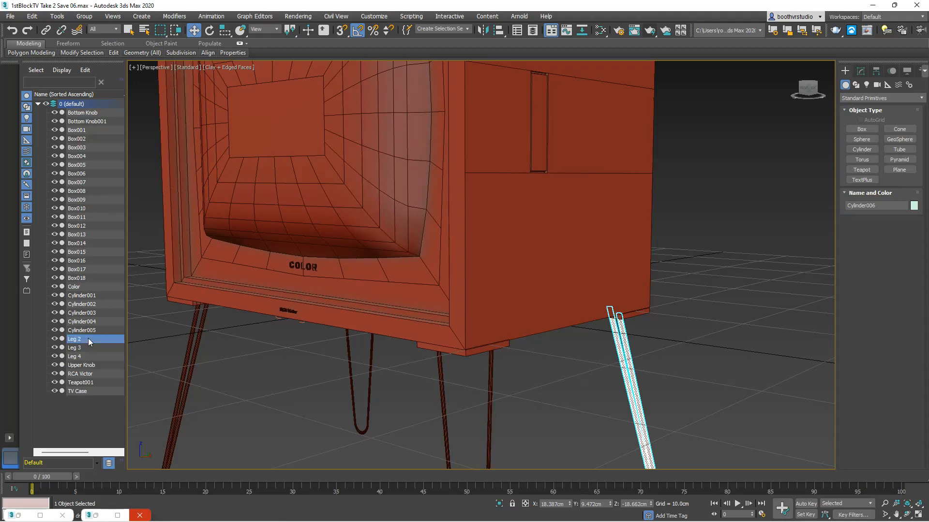
Rename the leg Cylinder005 as Leg 1 and the leg base Cylinder004 as Base 4.
left_click(83, 331)
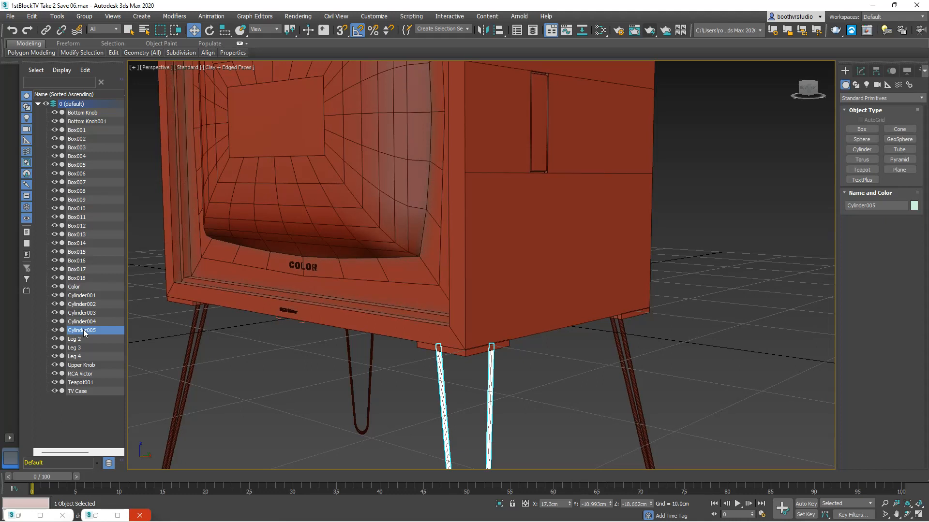
left_click(84, 331)
type("Leg 1")
key("Return")
left_click(81, 322)
left_click(85, 321)
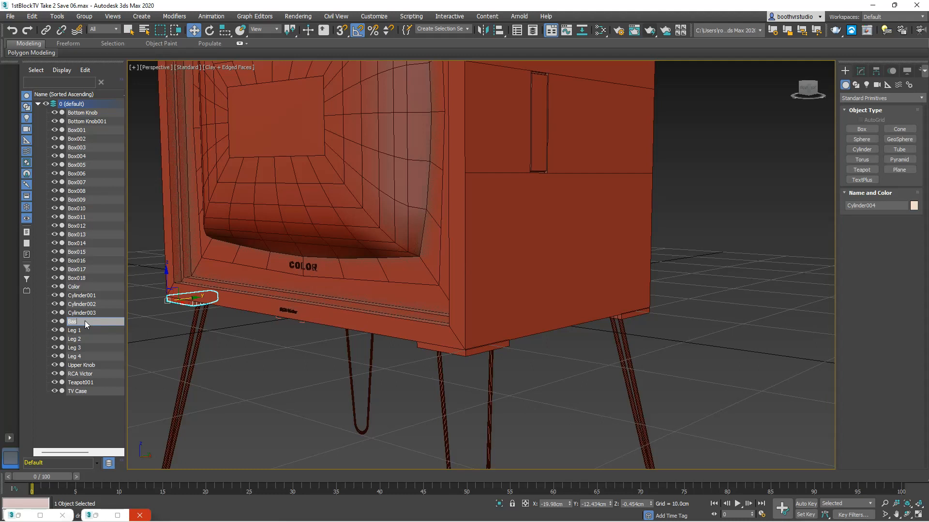
key("Return")
Rename the leg bases Cylinder003 as Base 3 and Cylinder002 as Bas3 2.
left_click(85, 313)
left_click(85, 312)
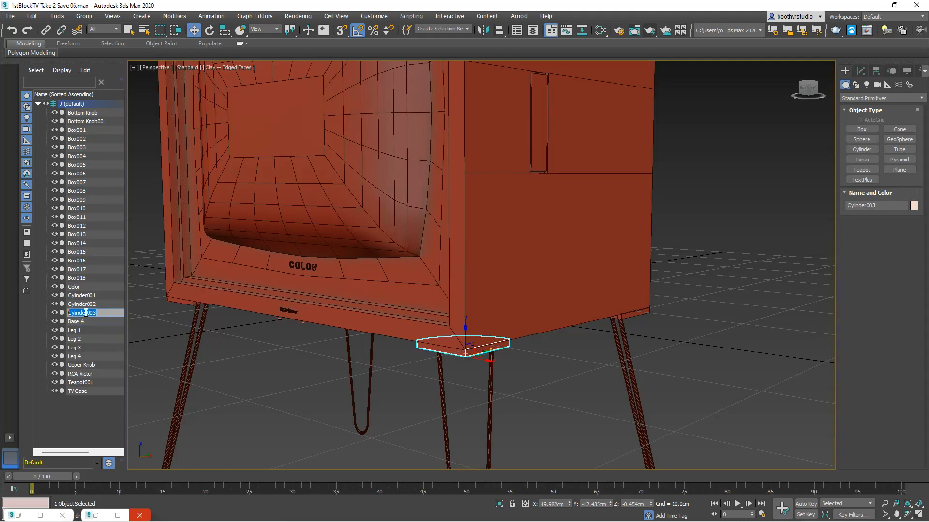
type("Base 3")
key("Return")
left_click(93, 305)
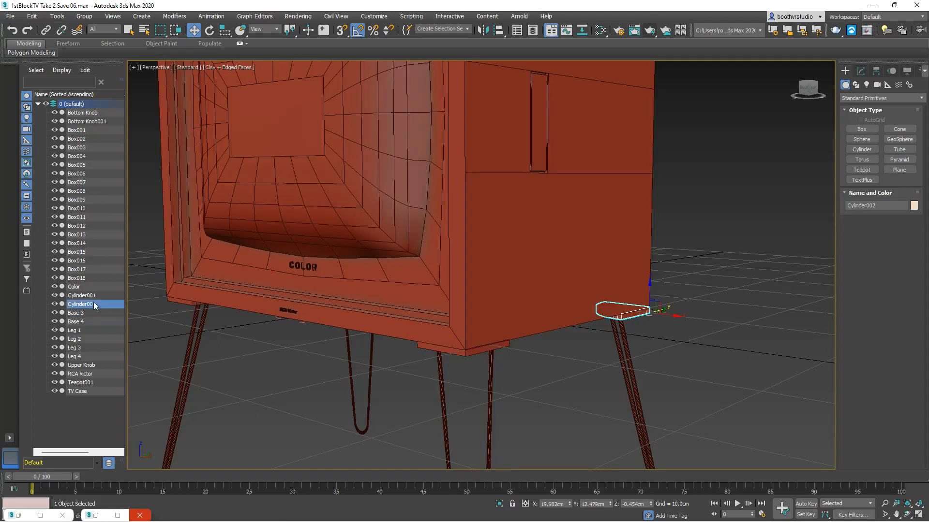
left_click(95, 305)
type("Bas3 2")
Rename the remaining leg base, Cylinder001, as Base 1.
left_click(86, 296)
left_click(87, 296)
type("Base 1")
key("Return")
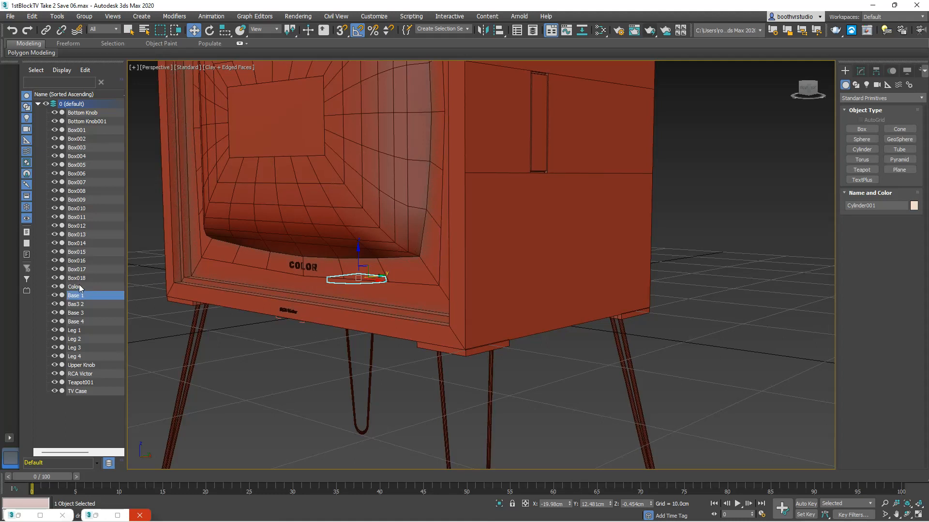
Select Box018 and examine where it and the ring of small boxes sit inside the TV case.
left_click(85, 278)
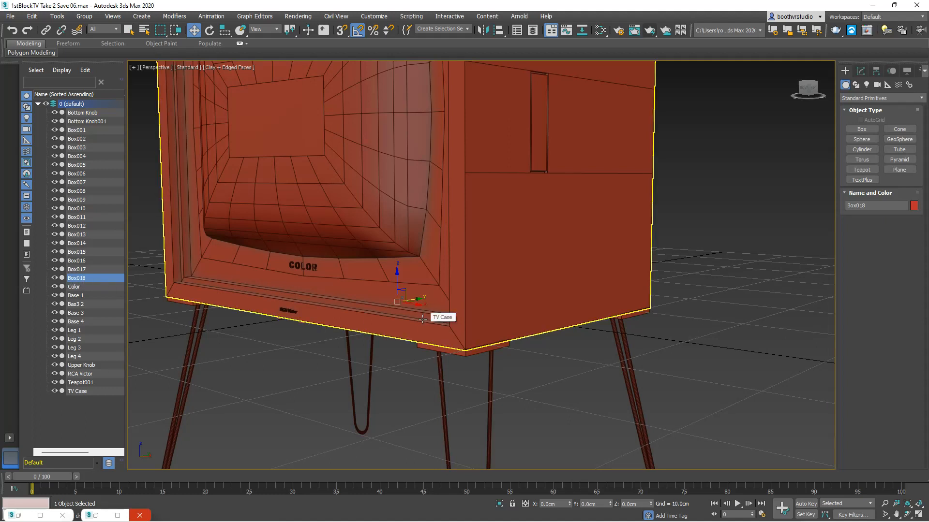
key("z")
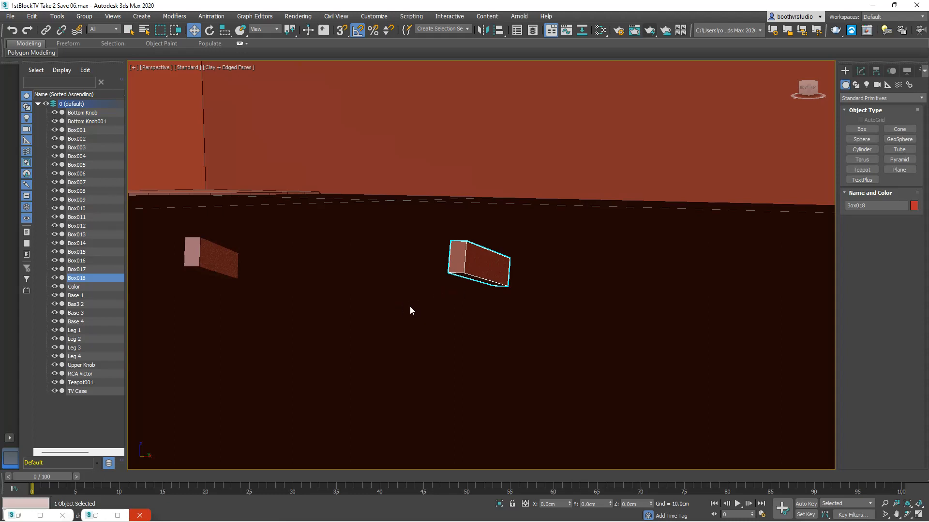
scroll(411, 311, "down", 10)
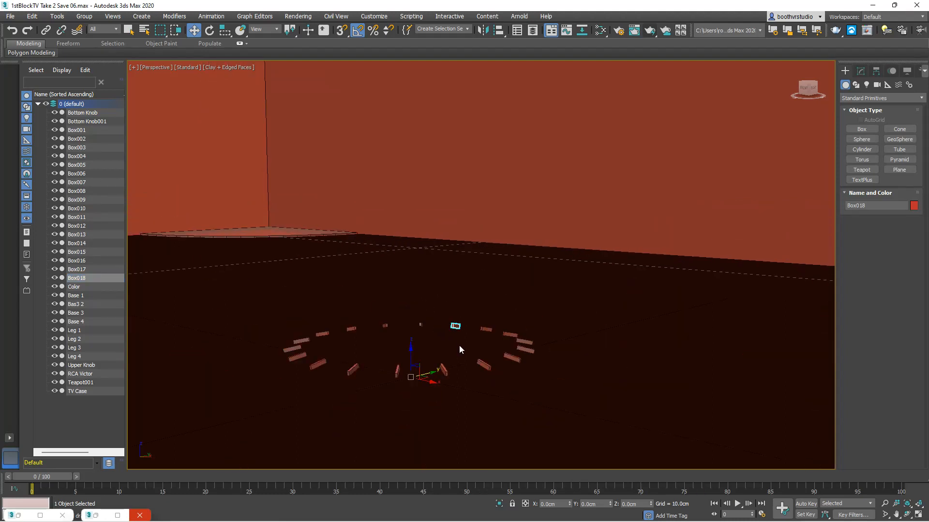
scroll(460, 344, "down", 2)
scroll(460, 344, "up", 12)
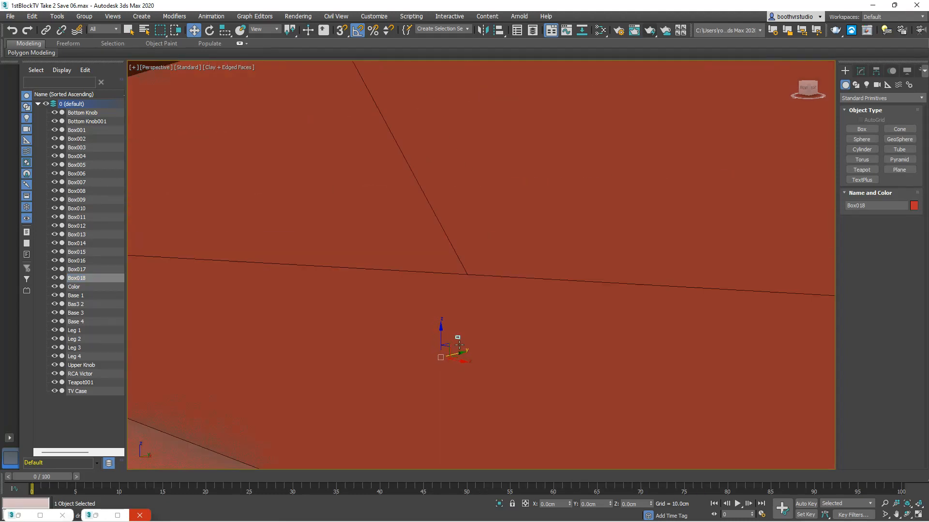
scroll(460, 345, "down", 8)
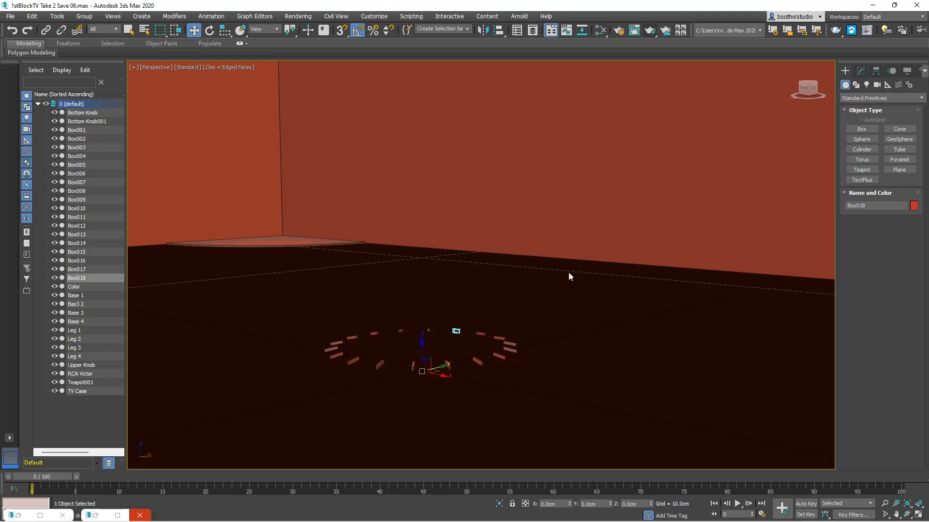
scroll(605, 307, "down", 3)
scroll(605, 307, "down", 4)
Select the TV Case and hide it from the viewport.
left_click(636, 265)
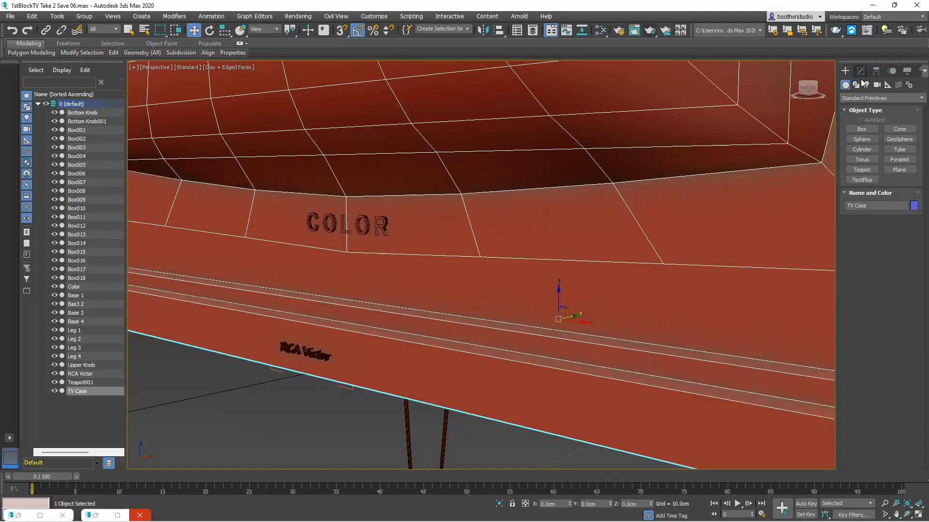
right_click(789, 191)
left_click(811, 157)
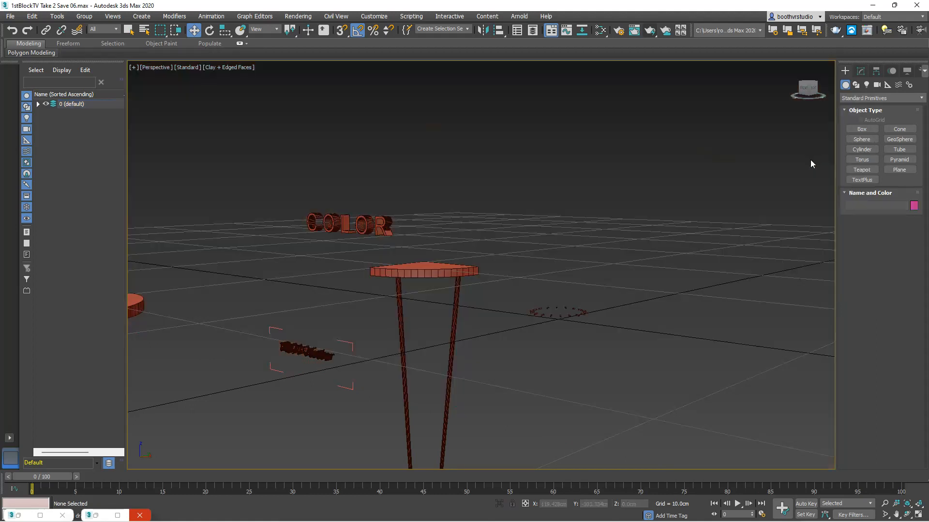
Delete the duplicate knob Bottom Knob001, located between the upper and bottom knobs.
scroll(569, 341, "down", 8)
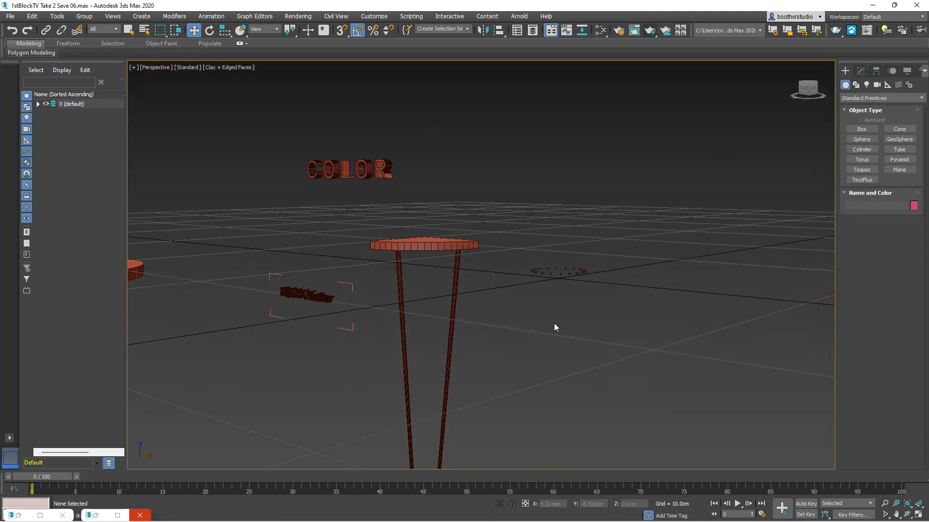
scroll(563, 336, "down", 3)
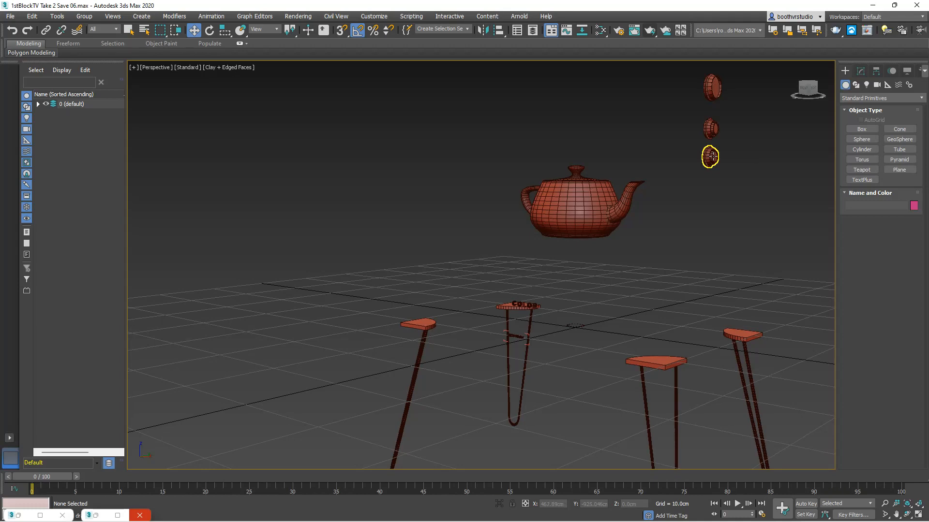
left_click(710, 128)
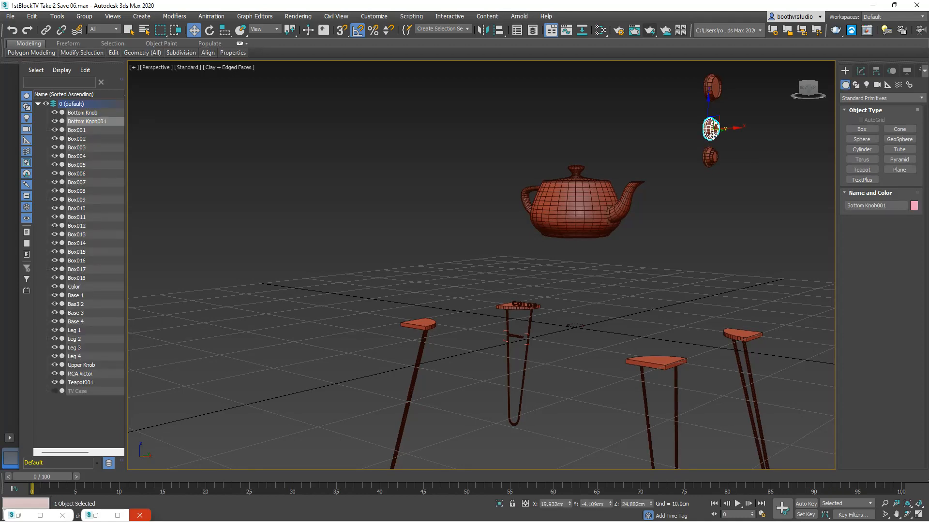
key("Delete")
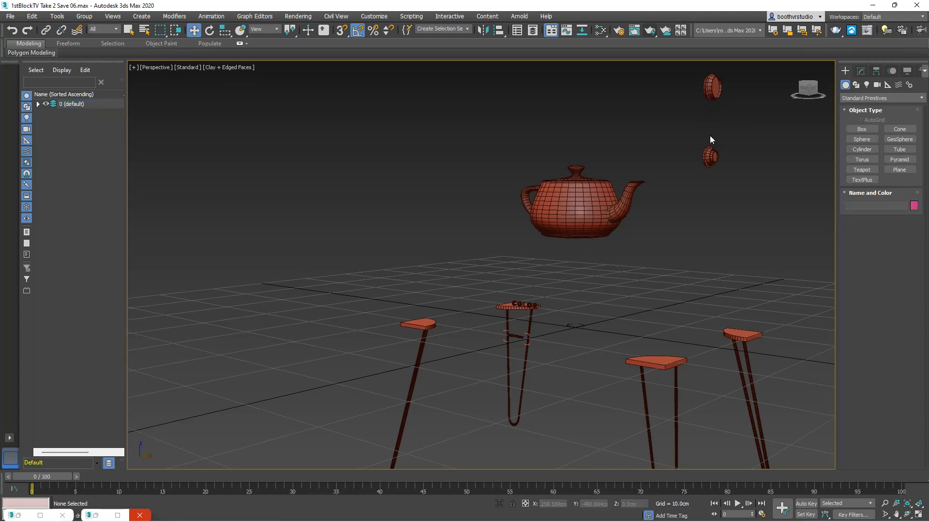
Rotate the remaining Bottom Knob a quarter turn so its face points upward.
left_click(709, 155)
left_click(211, 30)
left_click_drag(725, 137, 700, 107)
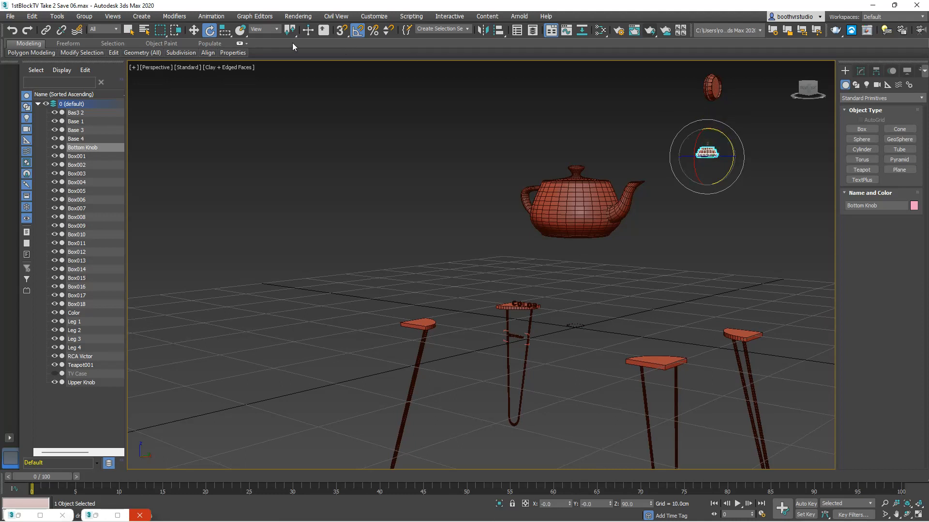
Move the Bottom Knob to the world origin by resetting its X, Y and Z position to 0.
left_click(194, 30)
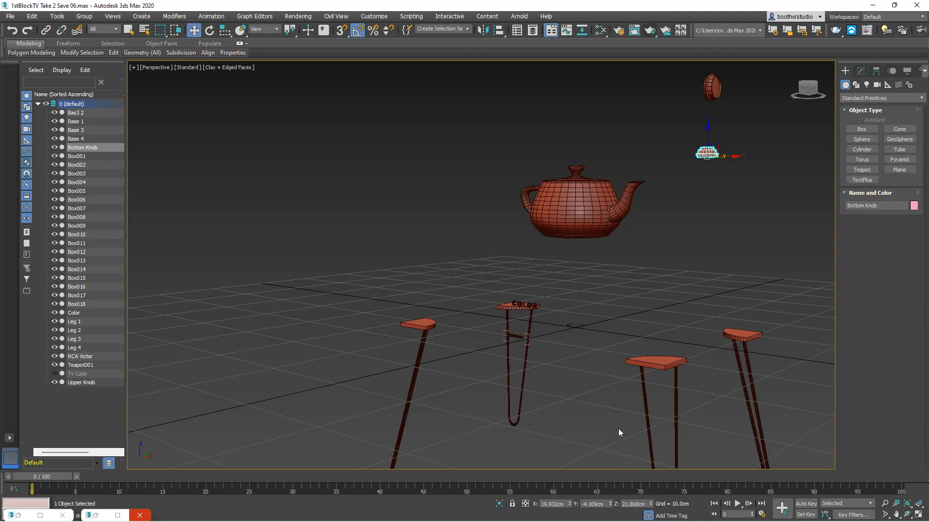
right_click(570, 505)
right_click(610, 505)
right_click(651, 504)
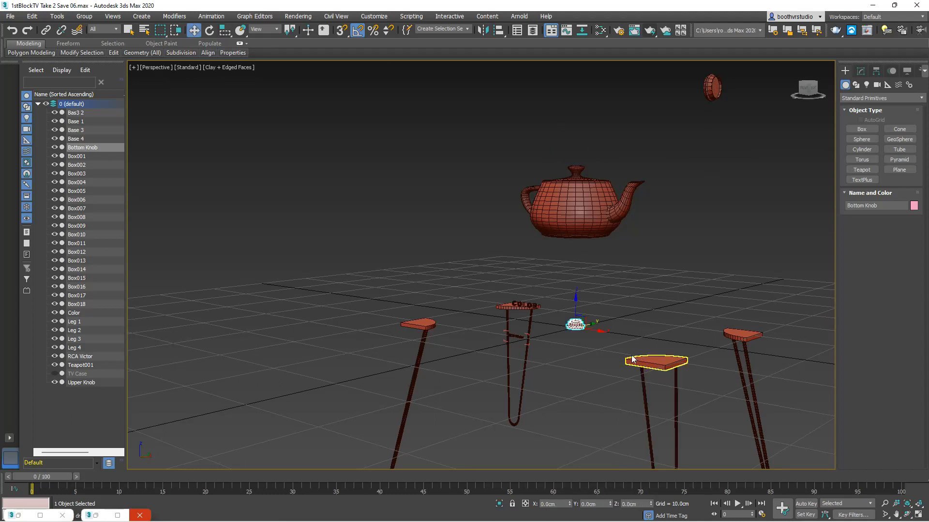
Align the pivots of the tick boxes Box001 to Box018 to their objects and center each pivot on its own box.
key("z")
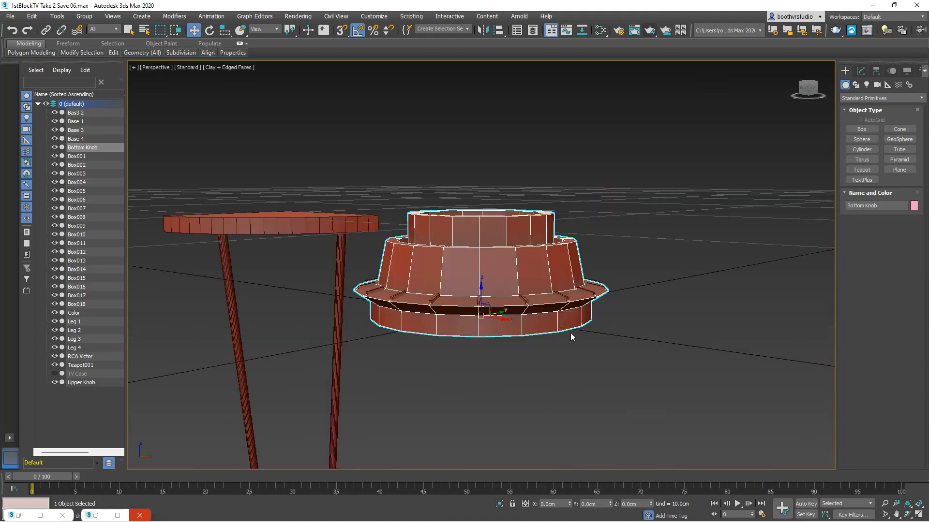
middle_click_drag(463, 359, 468, 381, "alt")
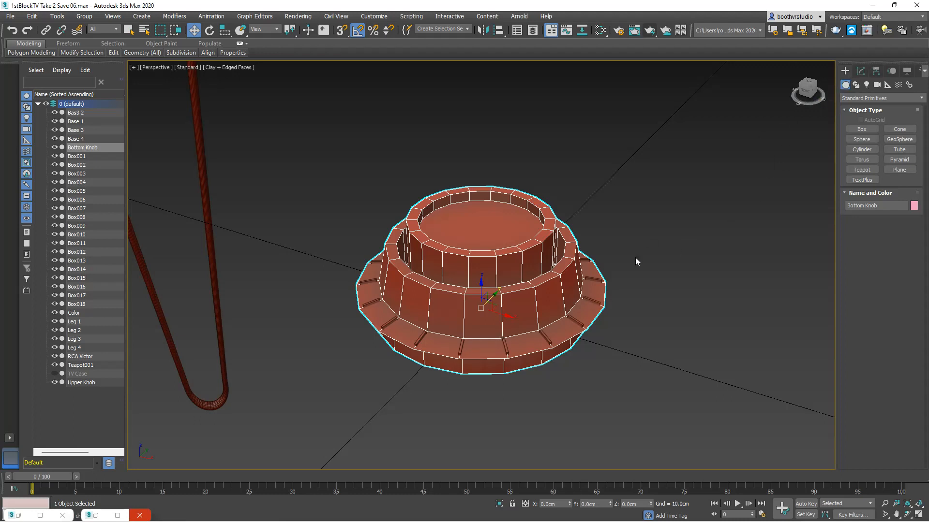
left_click_drag(720, 125, 292, 416)
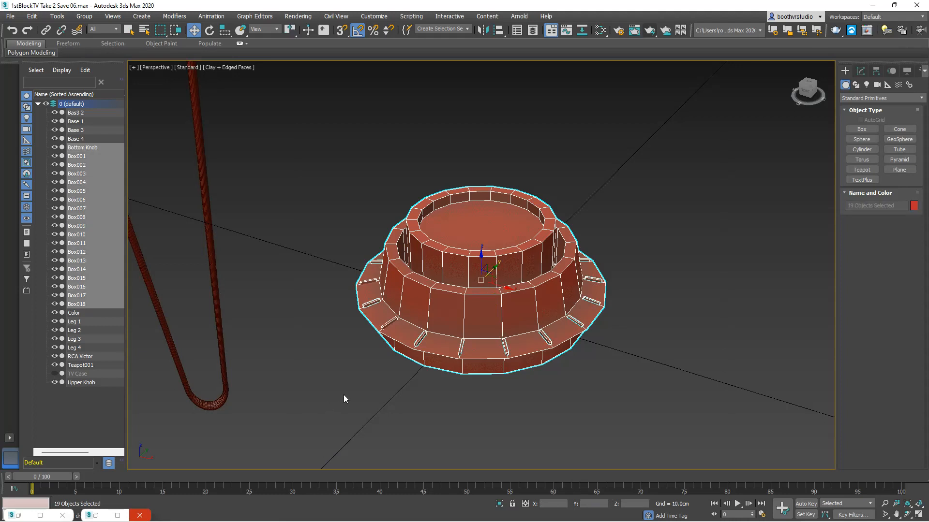
left_click(505, 286, "alt")
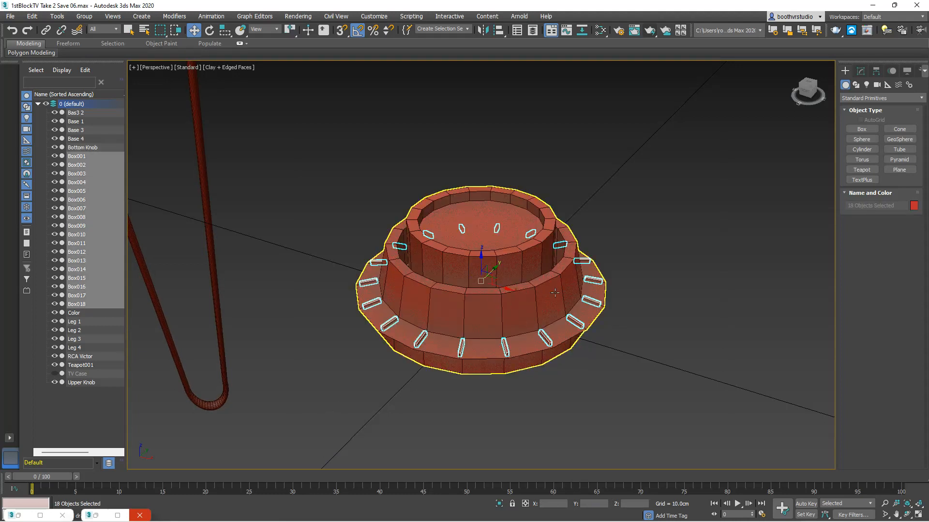
left_click(875, 72)
left_click(881, 138)
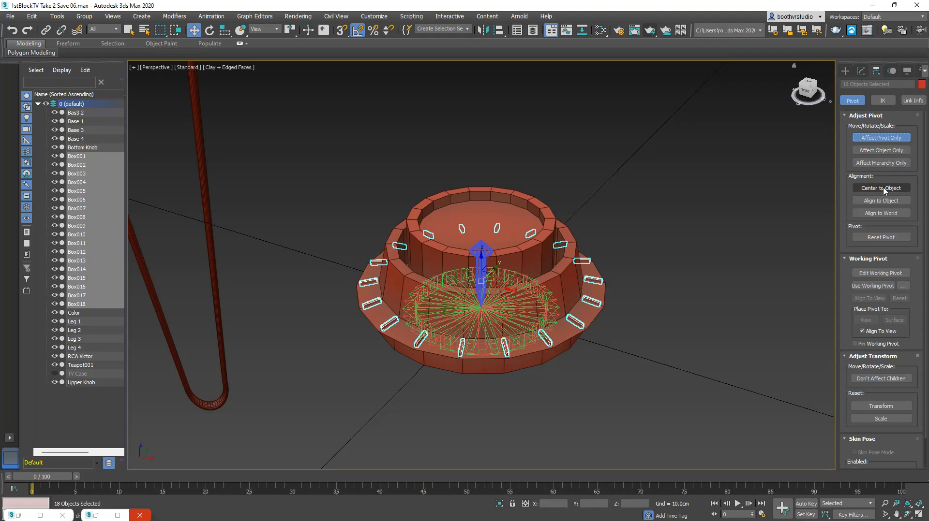
left_click(880, 215)
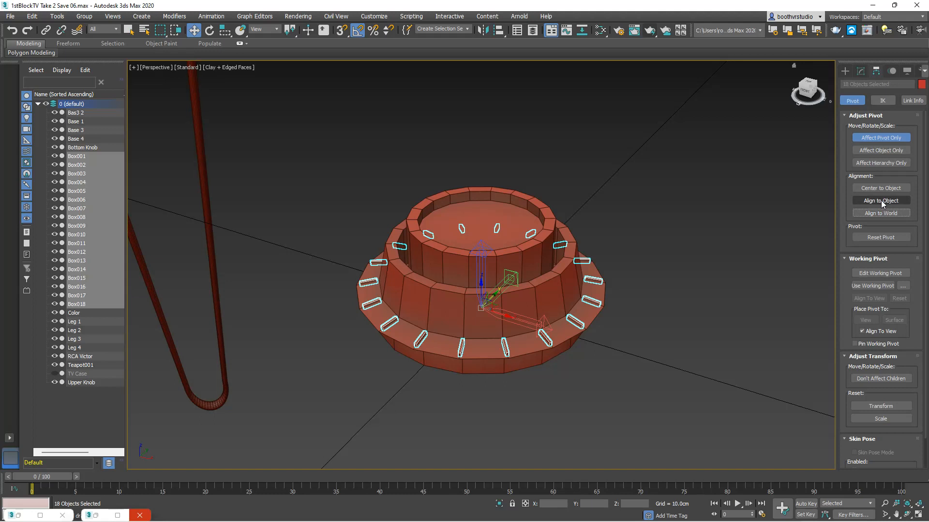
left_click(881, 201)
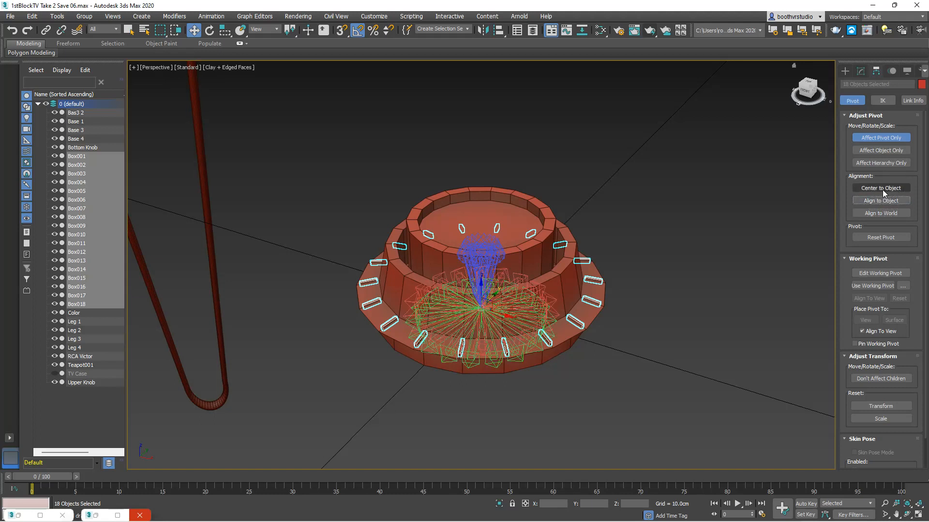
left_click(881, 189)
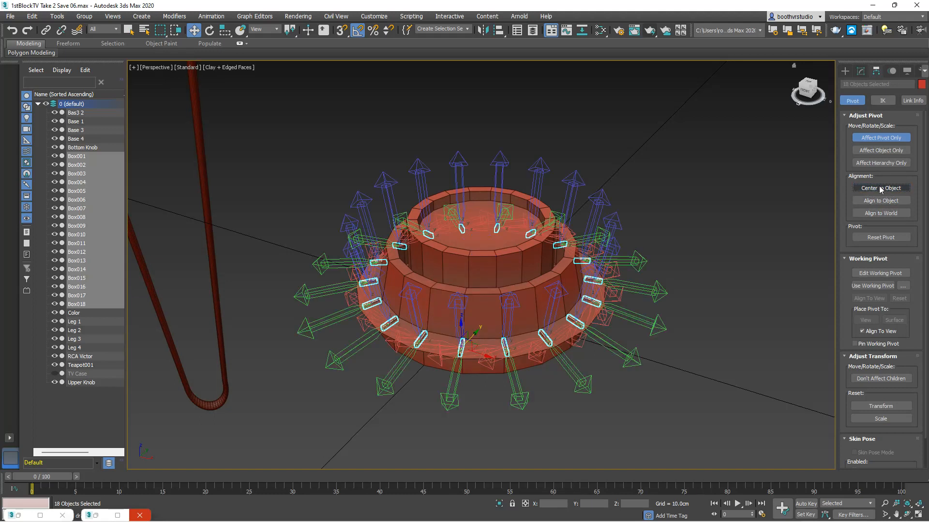
left_click(880, 189)
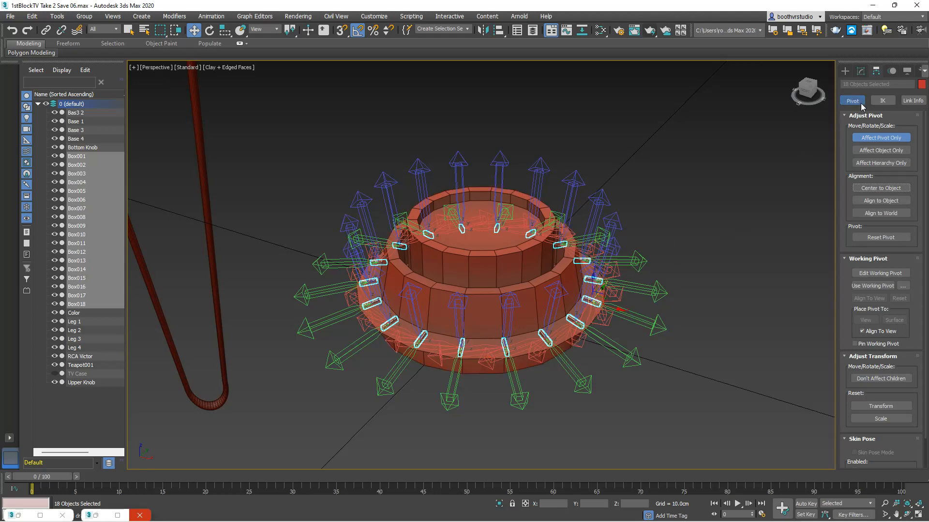
left_click(882, 140)
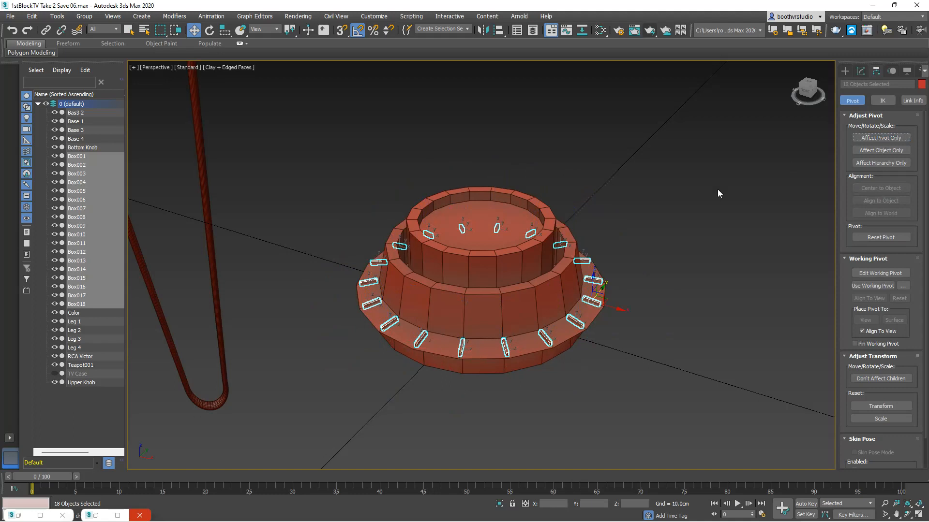
Group the knob together with its surrounding tick boxes under the name Bottom Knob.
left_click(690, 212)
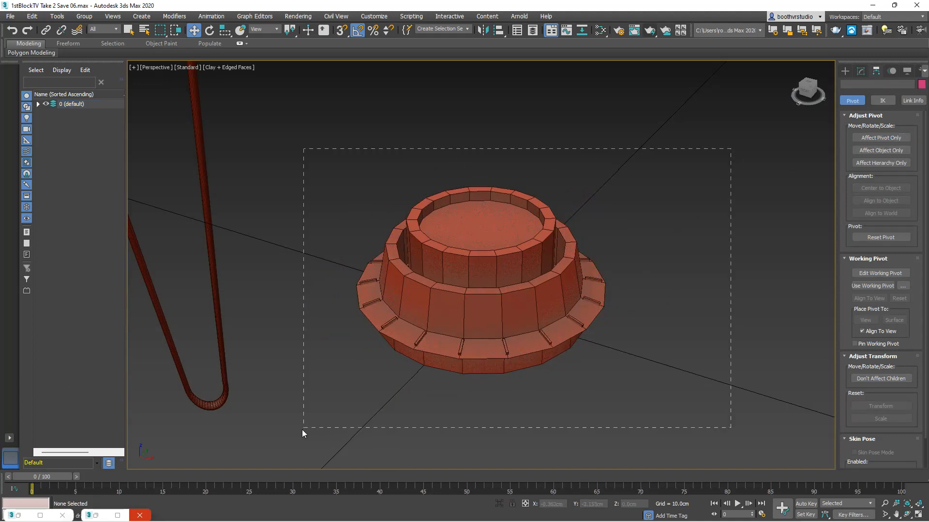
left_click_drag(301, 429, 302, 428)
left_click(85, 16)
left_click(92, 28)
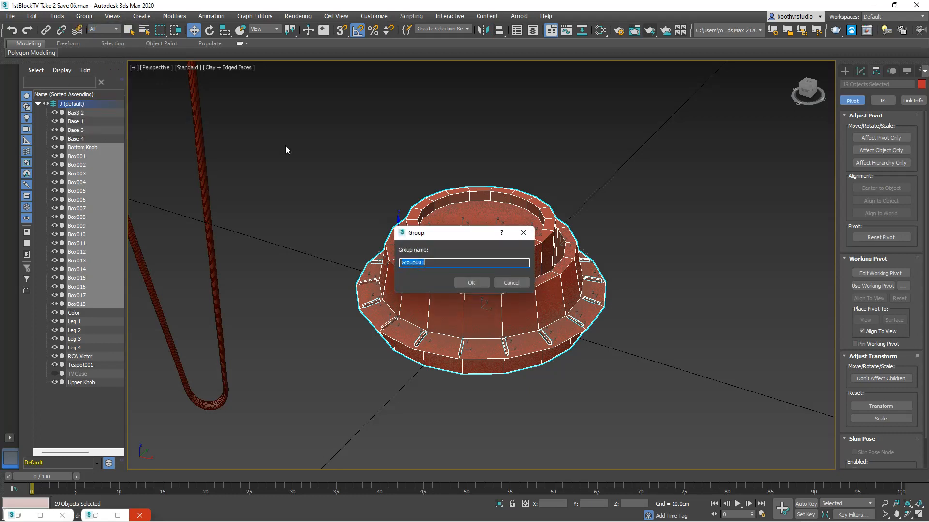
type("Knob 1")
key("BackSpace")
key("BackSpace")
key("BackSpace")
key("BackSpace")
key("BackSpace")
key("BackSpace")
type("Bottom Knob")
left_click(472, 284)
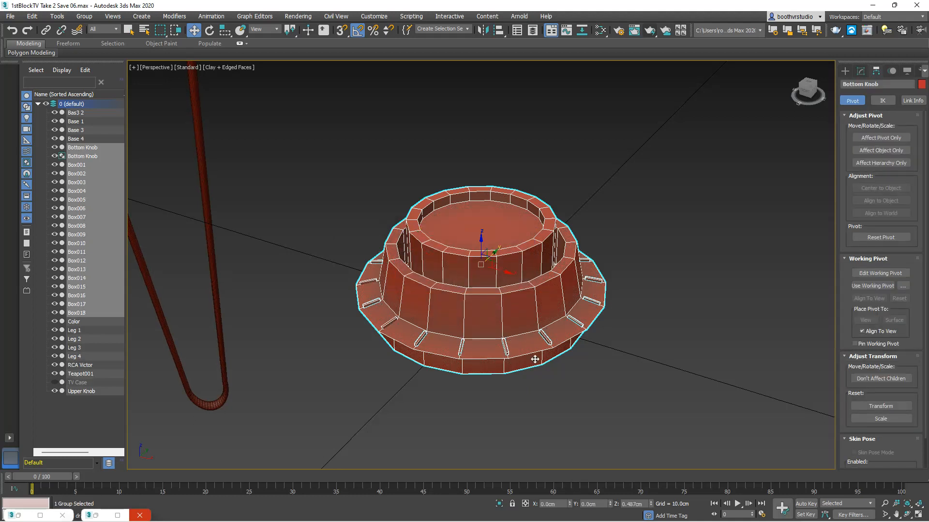
Rotate the Bottom Knob group 90 degrees about Y so its face points sideways.
left_click(861, 71)
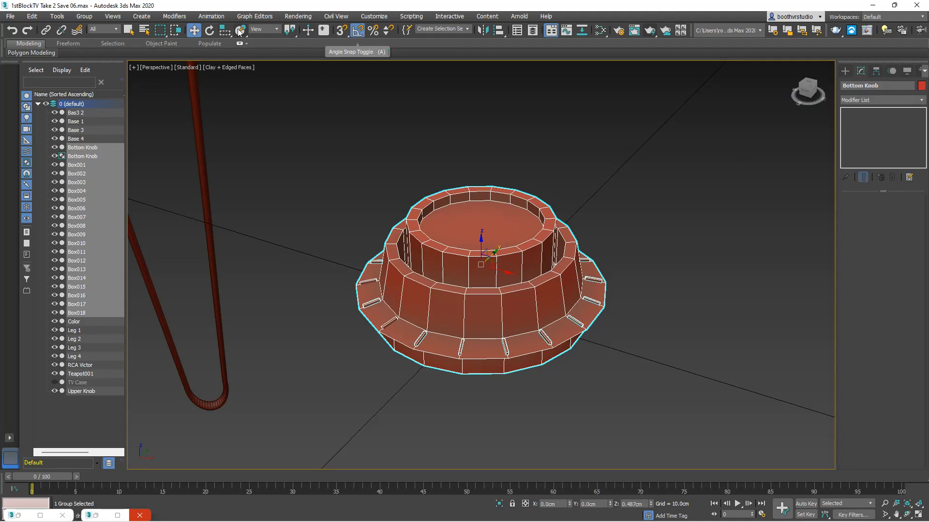
left_click(210, 30)
left_click_drag(497, 267, 518, 306)
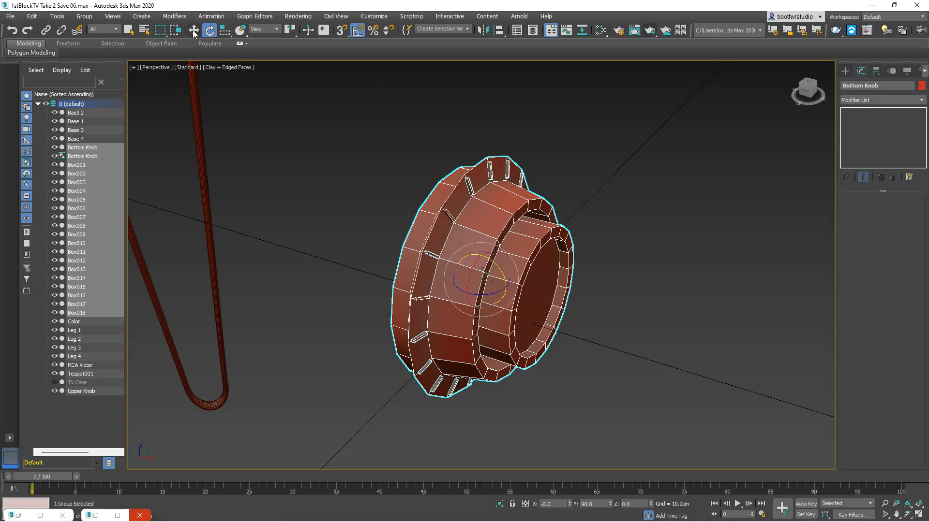
Unhide all hidden objects to bring back the TV Case.
right_click(269, 140)
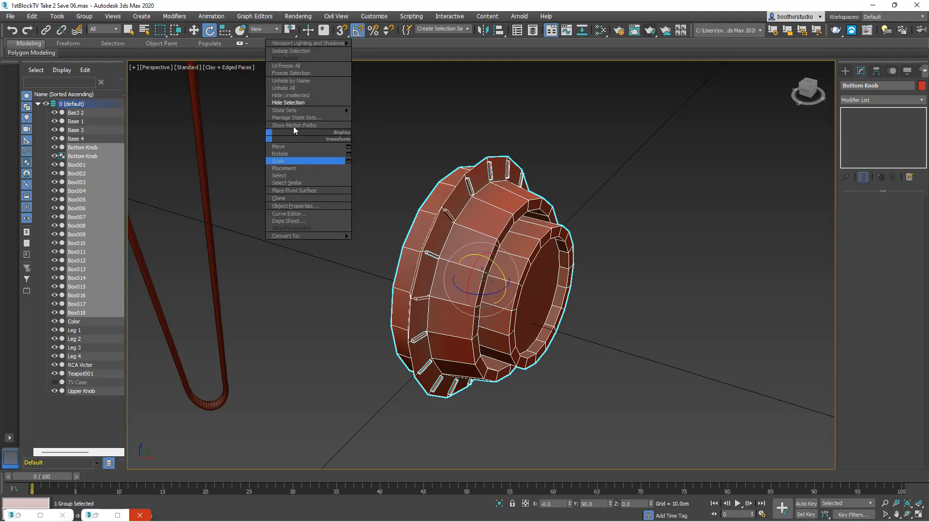
left_click(295, 91)
scroll(585, 254, "down", 5)
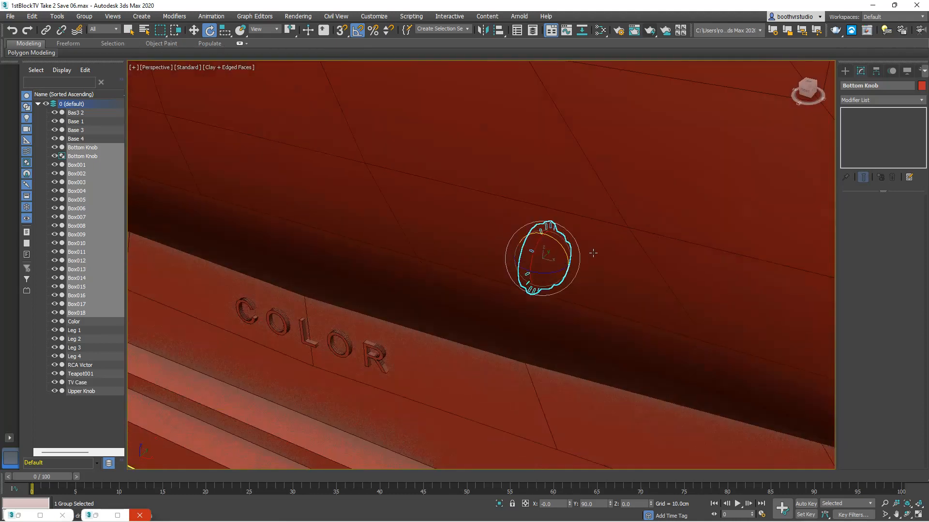
Move the Bottom Knob group along X out to the TV case's side, at about X 20.67 cm.
left_click(193, 30)
scroll(804, 250, "down", 4)
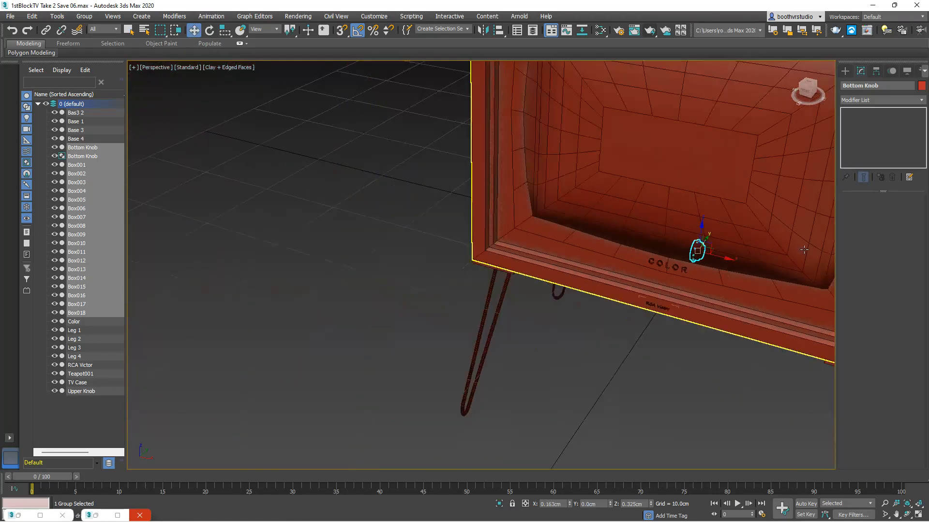
middle_click_drag(755, 258, 379, 180, "alt")
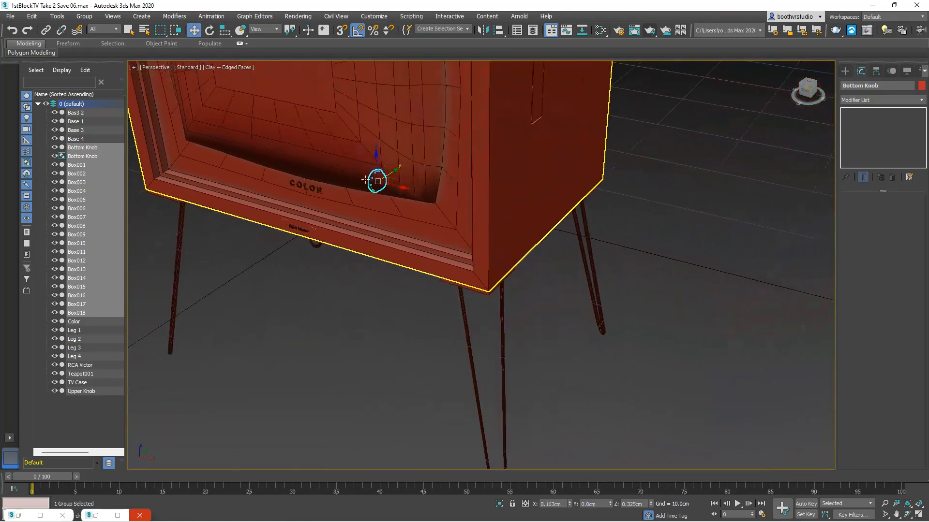
left_click_drag(396, 186, 577, 221)
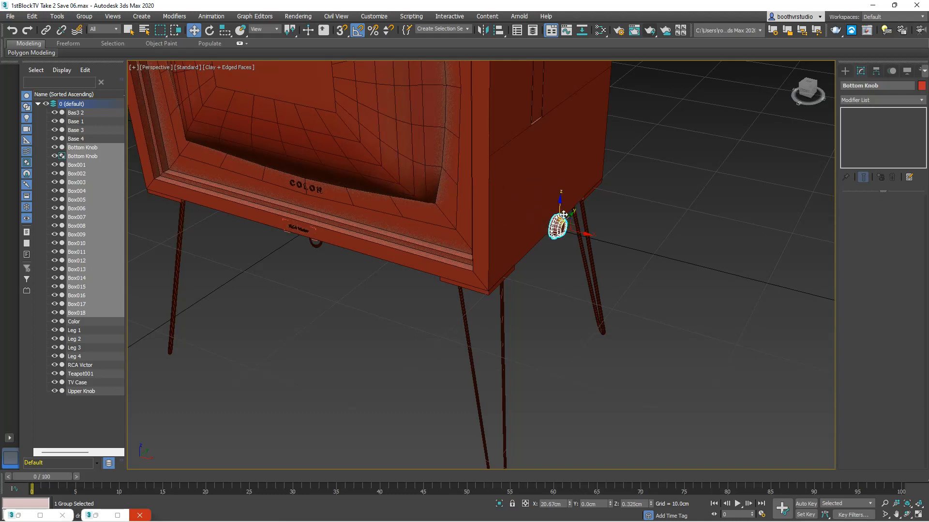
key("z")
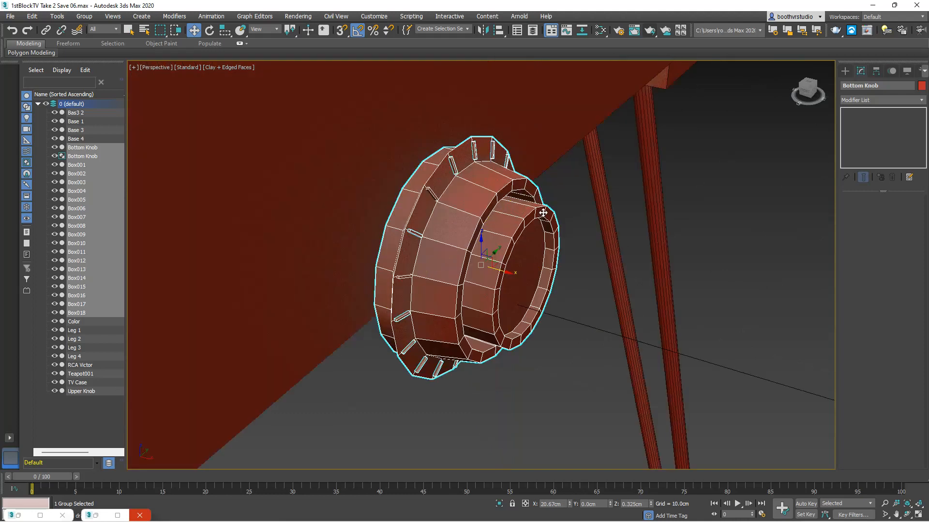
Move the Bottom Knob group up the TV case's side, above the recessed slot, to about Y -4.43 cm and Z 21.93 cm.
scroll(531, 196, "down", 8)
middle_click_drag(556, 204, 510, 184, "alt")
left_click_drag(523, 178, 523, 104)
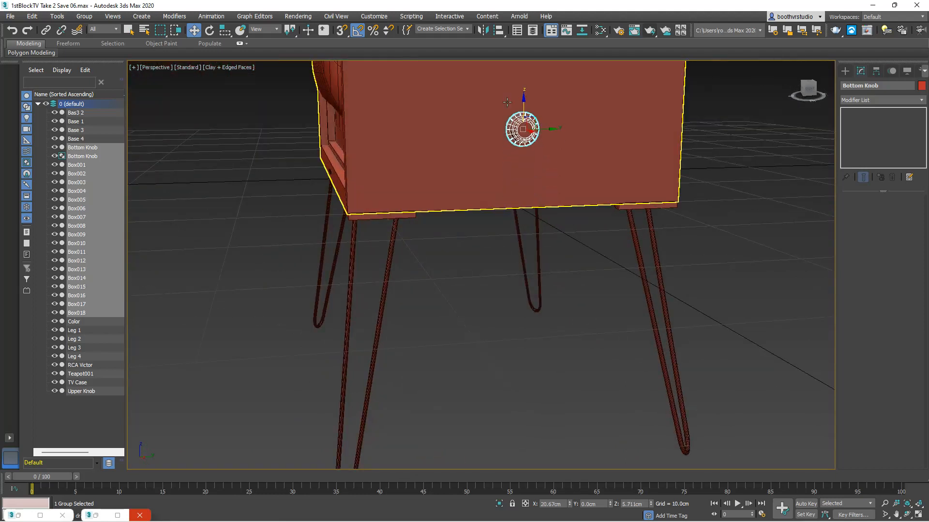
scroll(547, 107, "up", 5)
scroll(547, 107, "up", 2)
scroll(547, 107, "down", 6)
middle_click_drag(547, 119, 530, 293)
left_click_drag(514, 328, 449, 95)
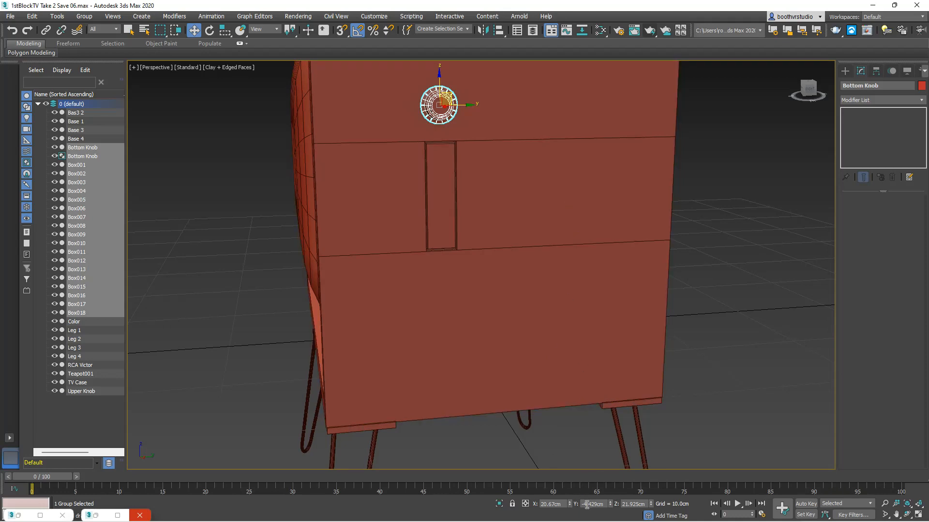
Align the Bottom Knob group with the Upper Knob by setting its Y position to the Upper Knob's value, -4.109 cm.
scroll(510, 131, "down", 2)
scroll(514, 132, "up", 2)
middle_click_drag(515, 118, 491, 256)
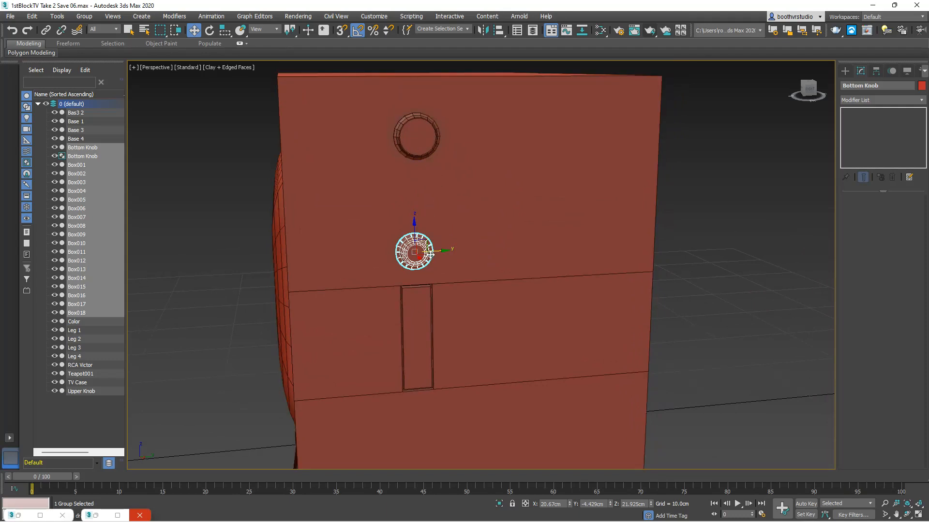
left_click_drag(435, 252, 440, 252)
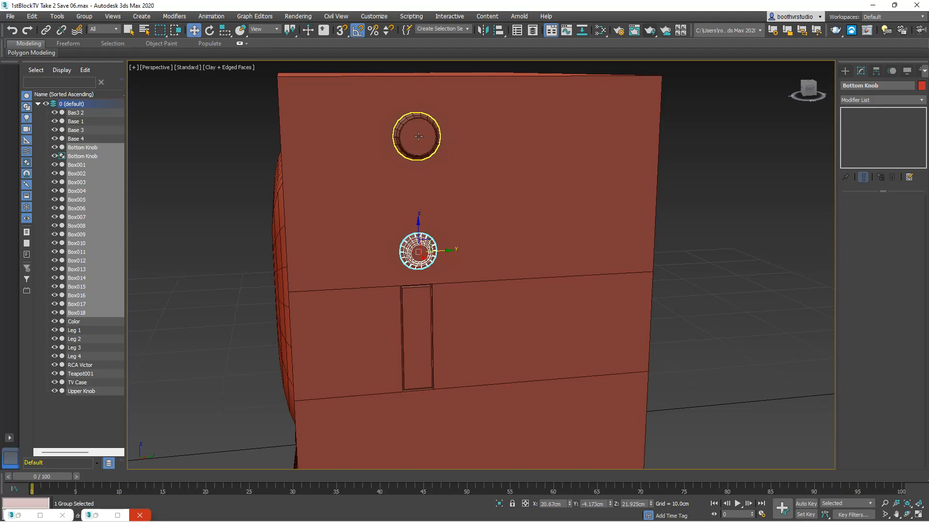
left_click(418, 136)
double_click(588, 503)
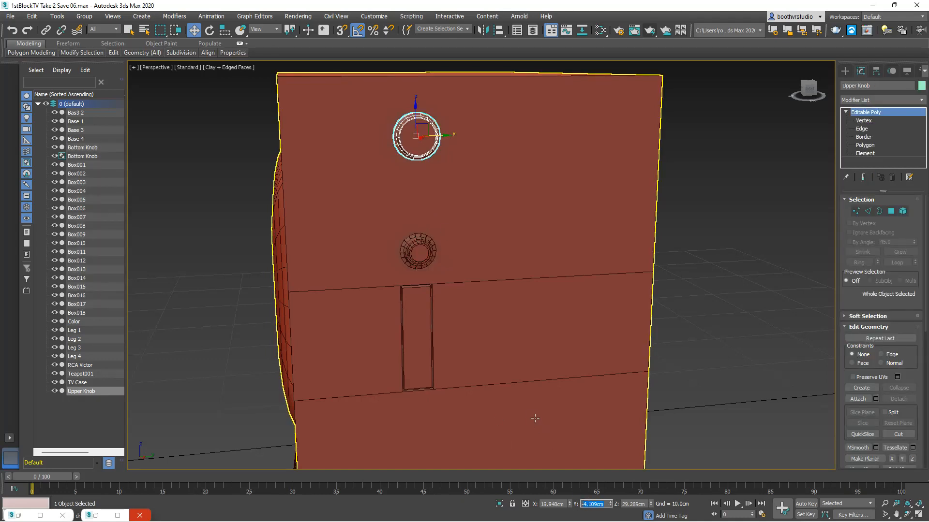
left_click(419, 252)
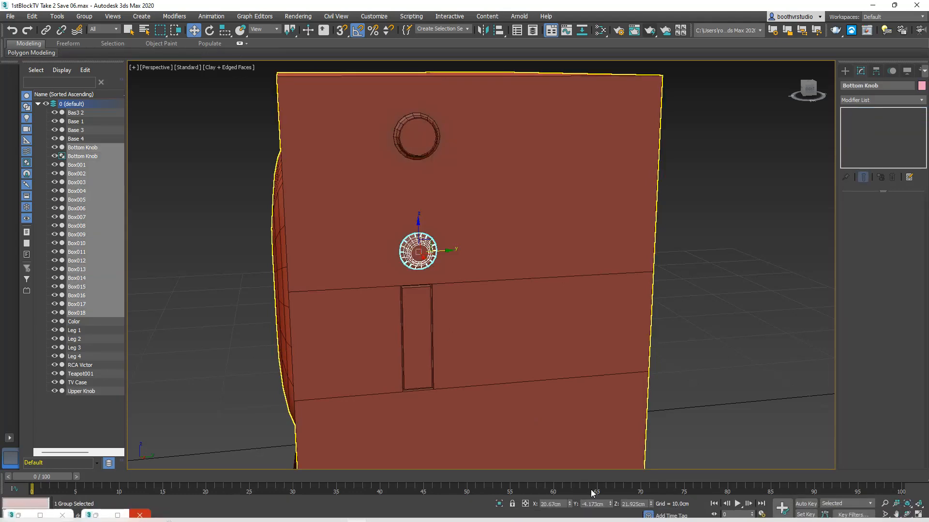
type("-4.109cm")
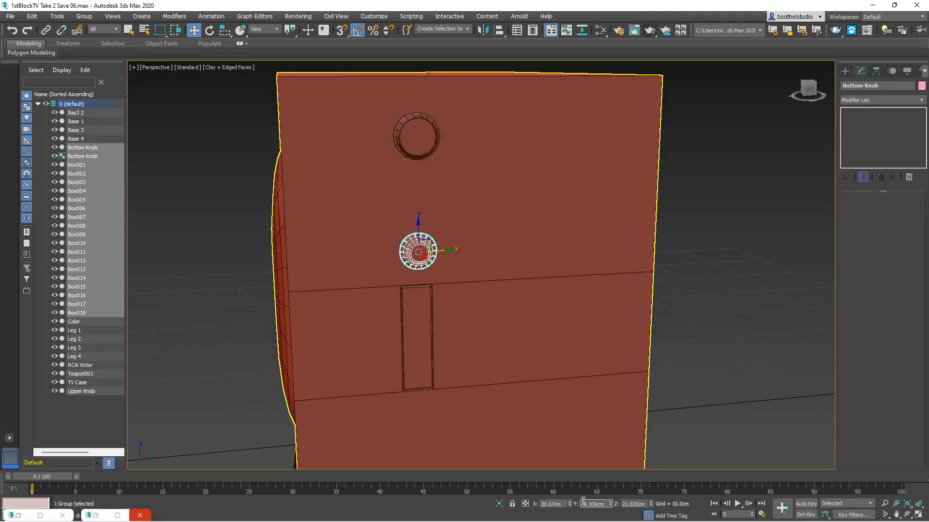
key("Return")
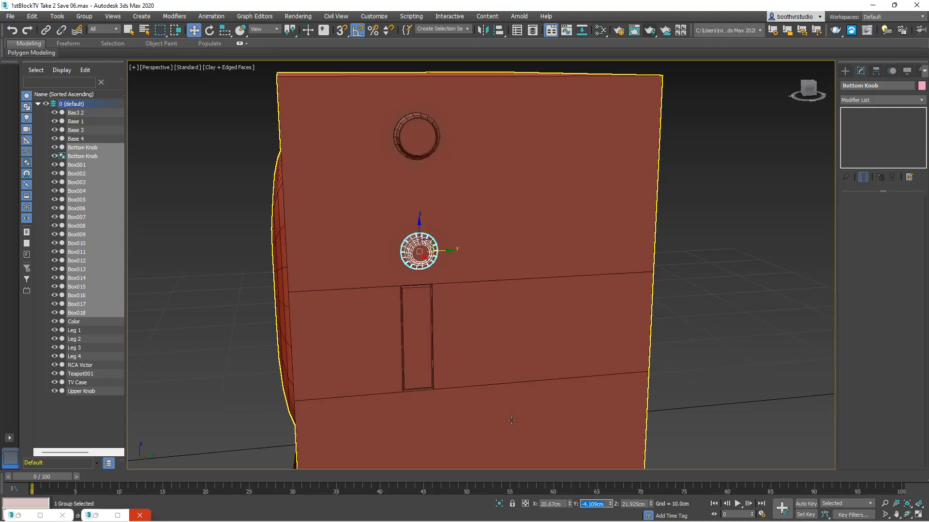
Clone the Bottom Knob group upward to about Z 24.89 cm as a single instance named Middle Knob.
middle_click_drag(470, 289, 454, 277, "alt")
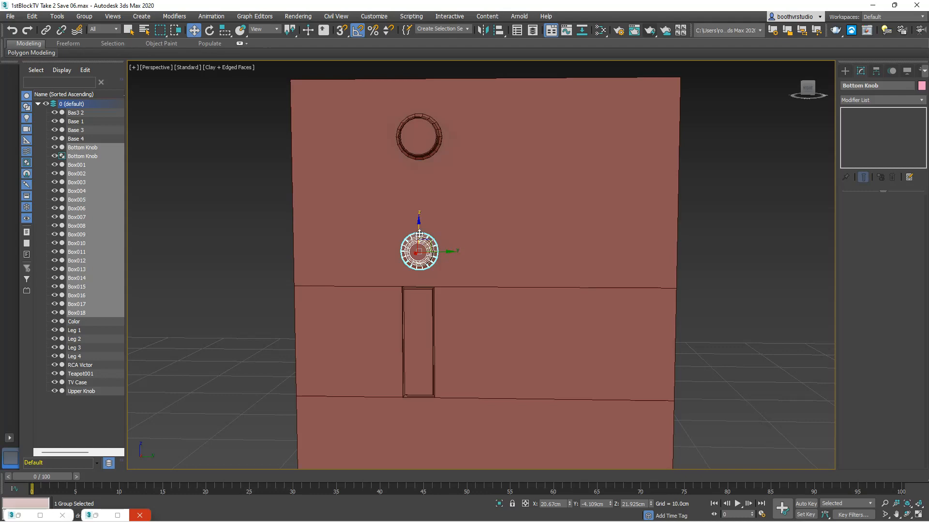
left_click_drag(418, 231, 421, 183, "shift")
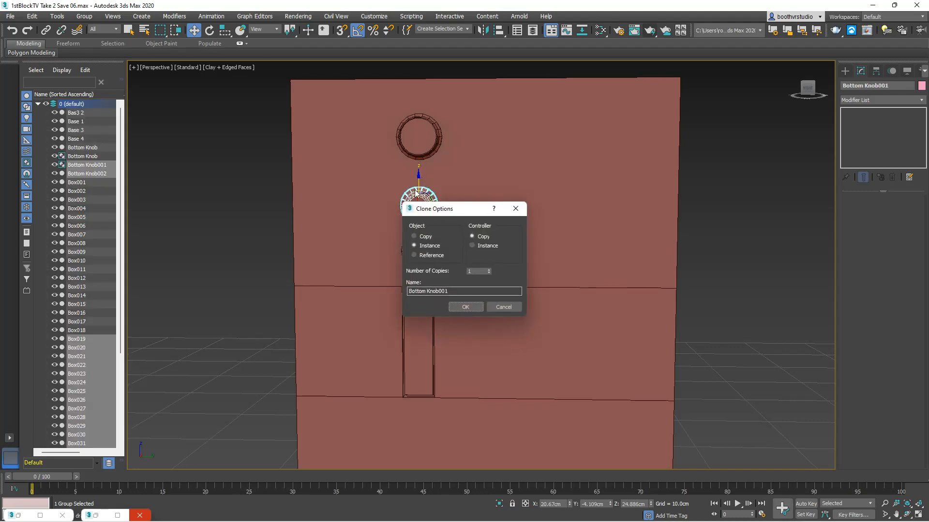
left_click(413, 246)
left_click_drag(452, 292, 381, 284)
type("Mid")
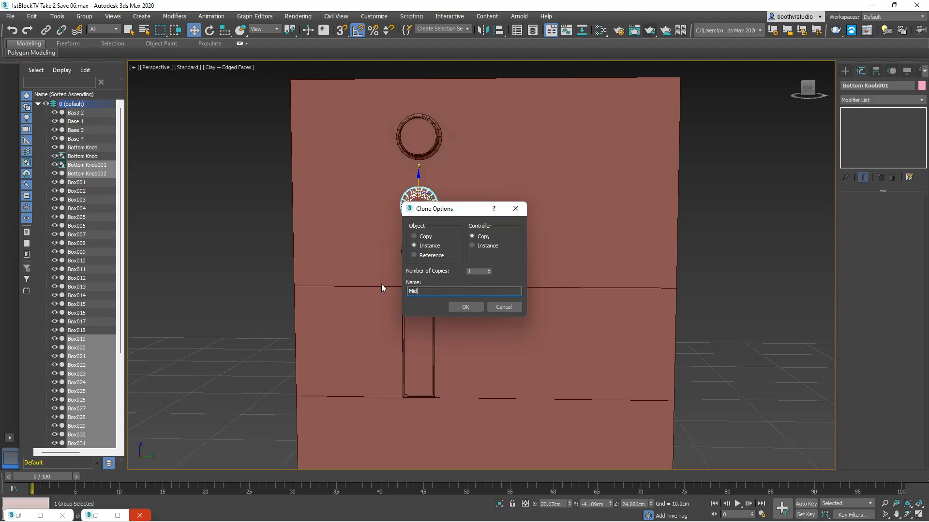
type("dle Knob")
left_click(465, 307)
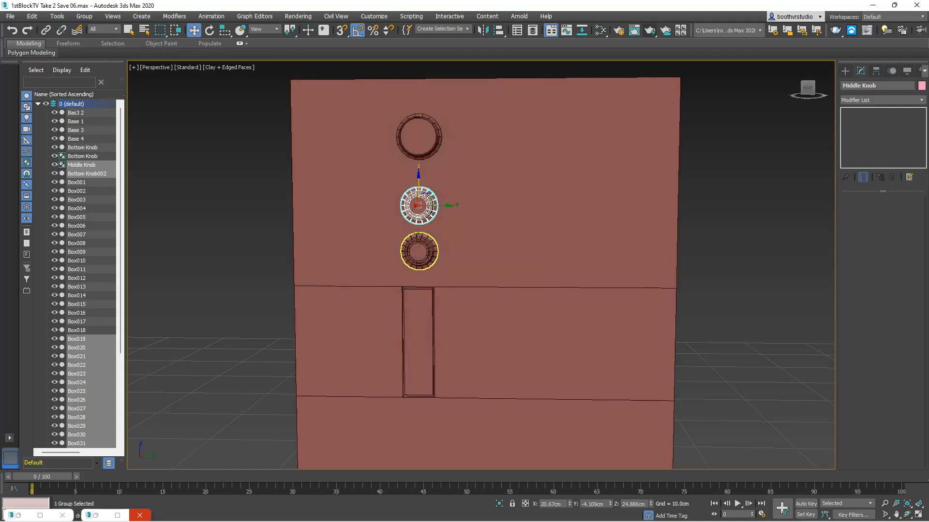
Move the Middle Knob and Bottom Knob groups together along X toward the case's side, to about X 20.40 cm.
middle_click_drag(418, 261, 493, 257, "alt")
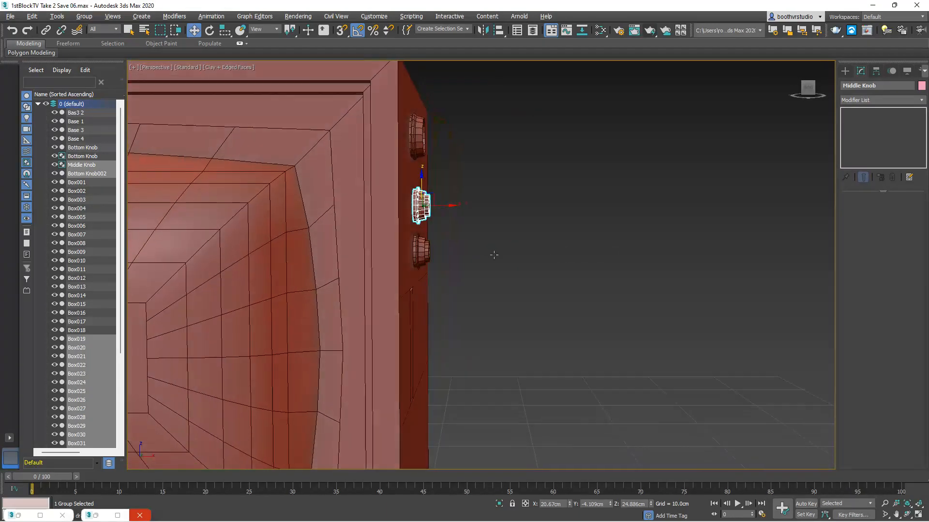
left_click(425, 250, "ctrl")
scroll(426, 249, "up", 4)
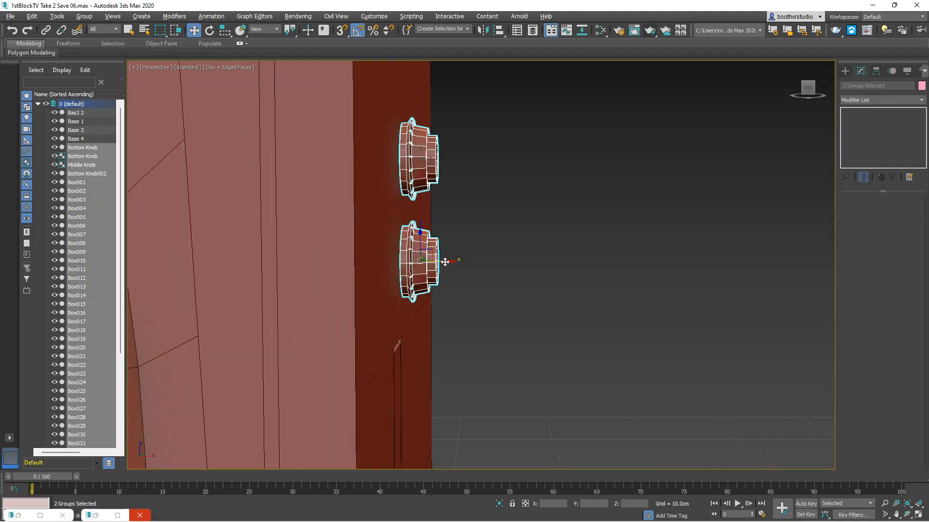
mouse_move(445, 261)
left_mouse_down()
mouse_move(454, 265)
mouse_move(435, 263)
left_mouse_up()
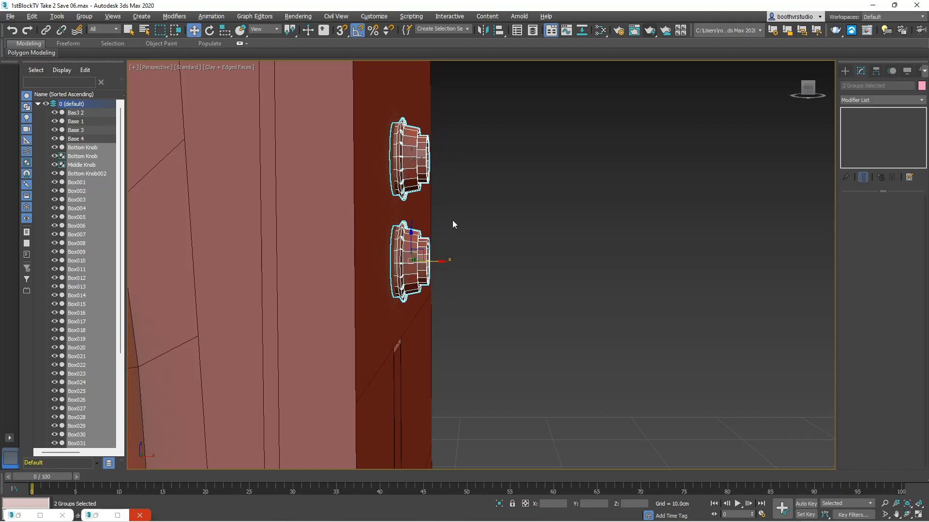
scroll(460, 217, "down", 3)
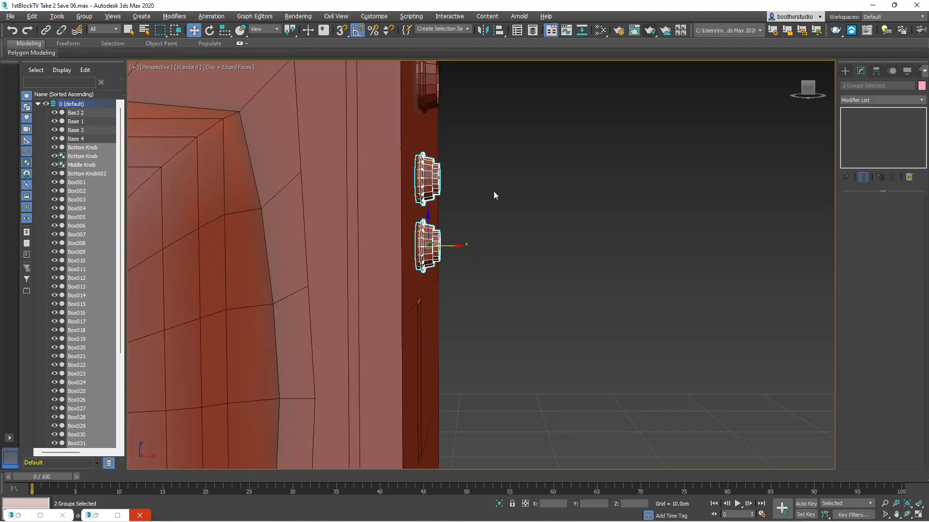
scroll(493, 190, "up", 1)
scroll(510, 211, "up", 2)
middle_click_drag(504, 226, 551, 210, "alt")
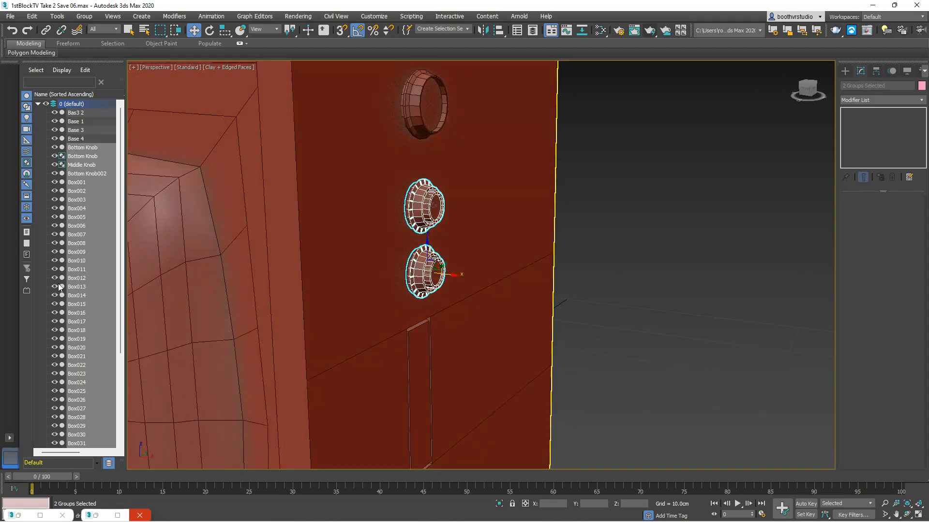
Try to select the tick boxes through Box036 together in the scene's object list.
scroll(64, 268, "down", 4)
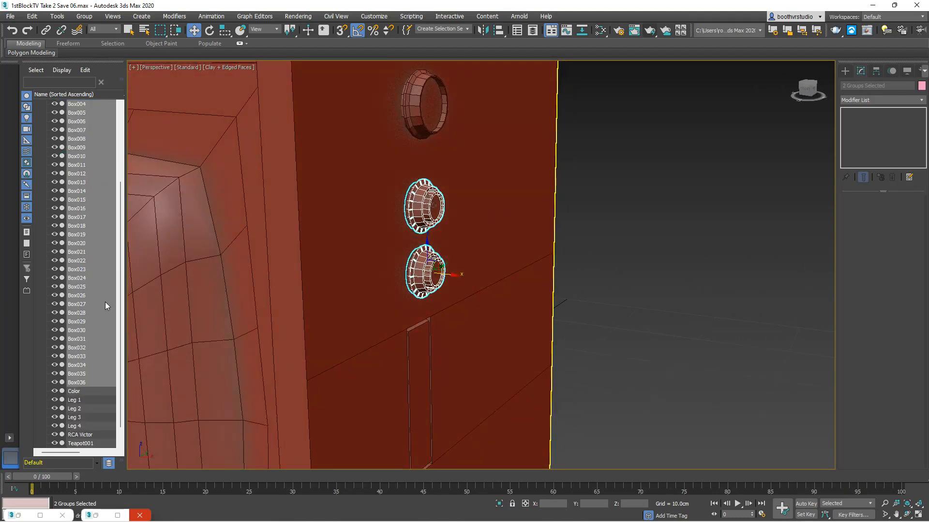
left_click(79, 383, "shift")
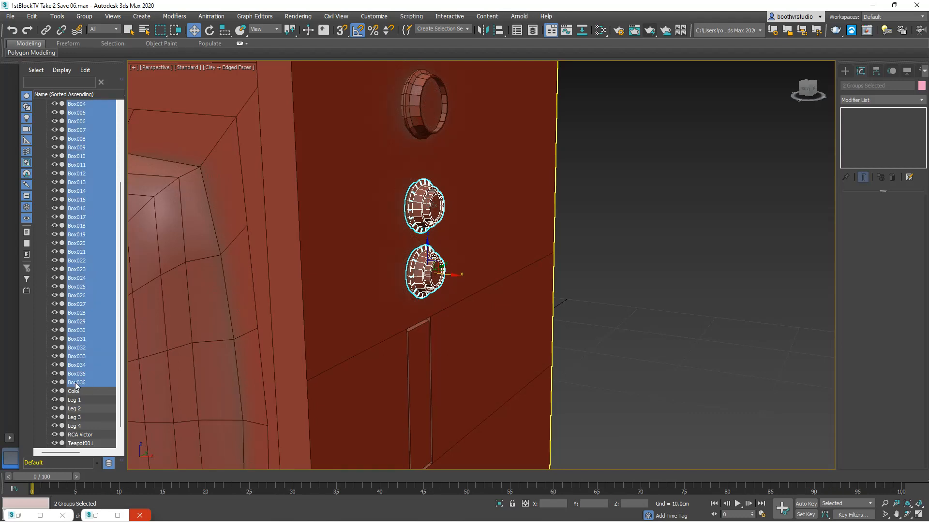
scroll(69, 283, "up", 2)
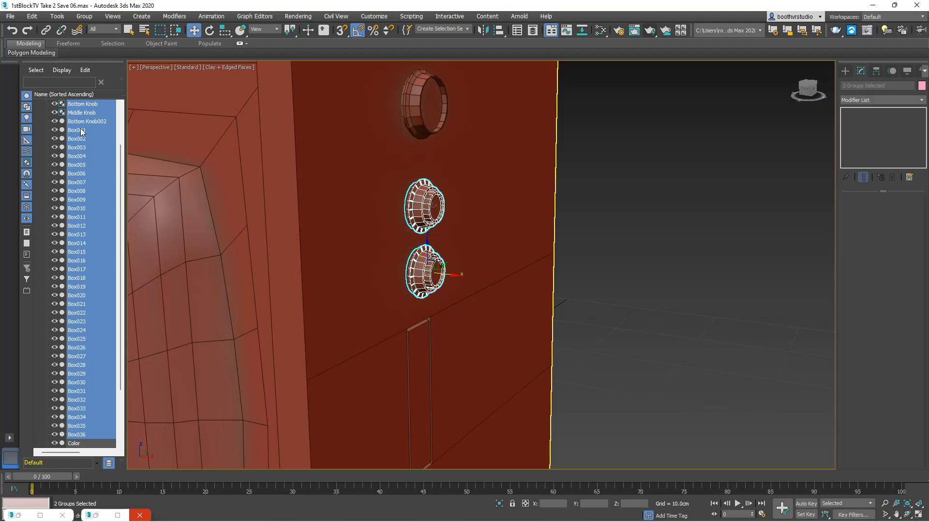
scroll(80, 242, "down", 3)
left_click(77, 383)
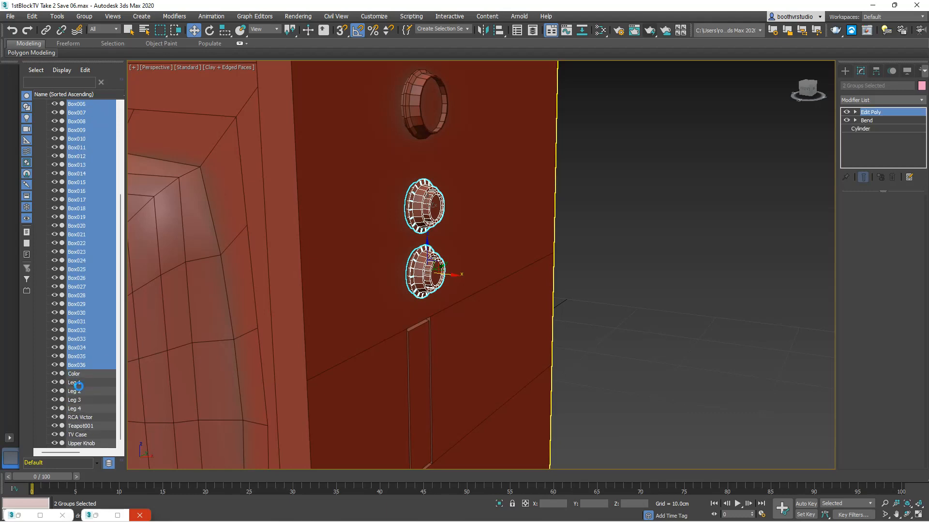
scroll(93, 252, "up", 3)
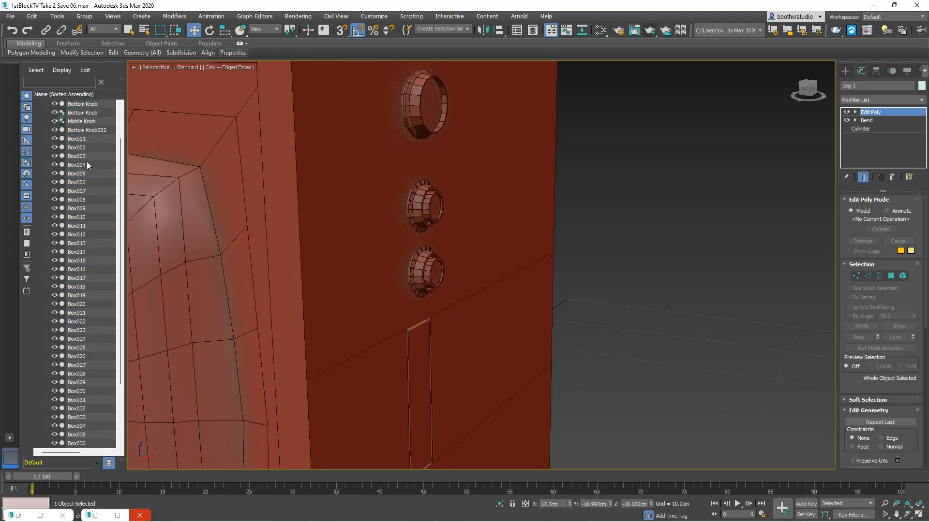
Try to pick individual tick boxes, Box001 and Box002, inside the Bottom Knob group from the object list.
left_click(78, 138)
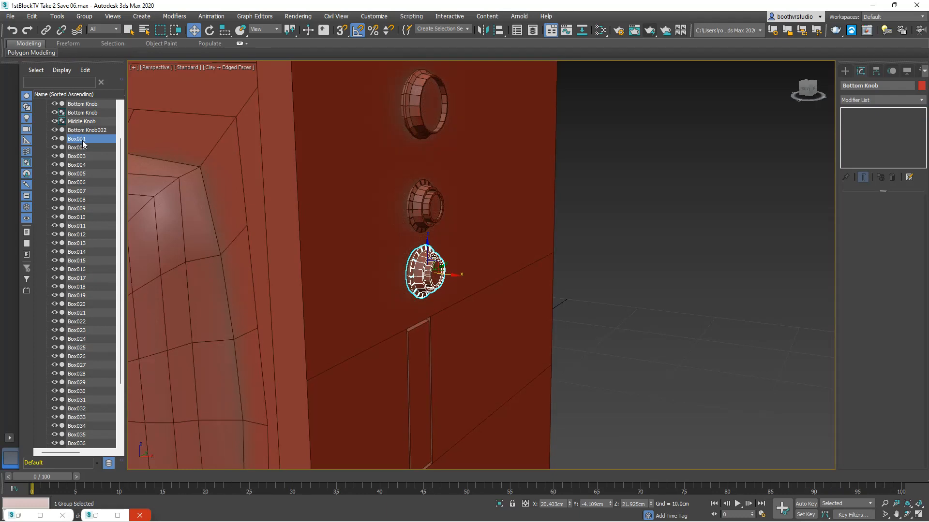
left_click(78, 139)
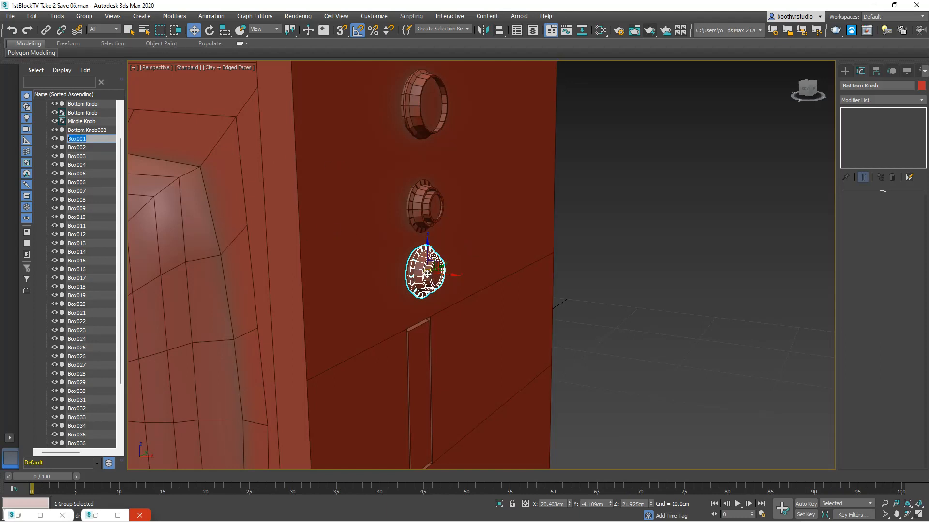
scroll(417, 267, "up", 3)
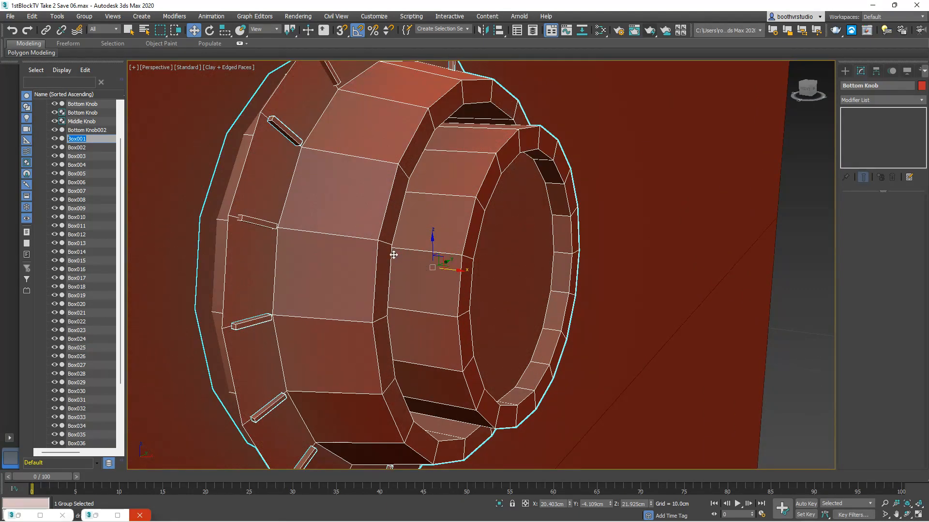
left_click(195, 31)
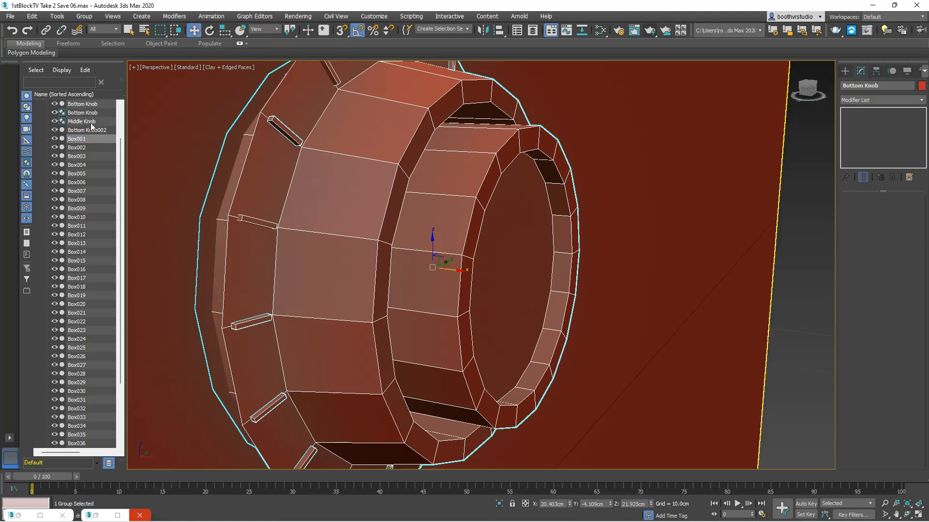
left_click(78, 140)
type("z")
scroll(379, 222, "down", 4)
scroll(242, 199, "up", 1)
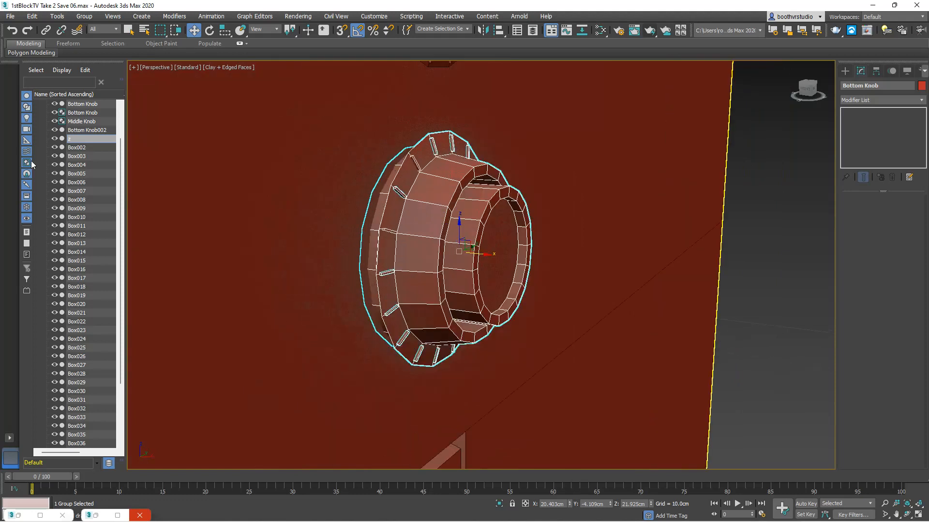
key("Escape")
left_click(77, 148)
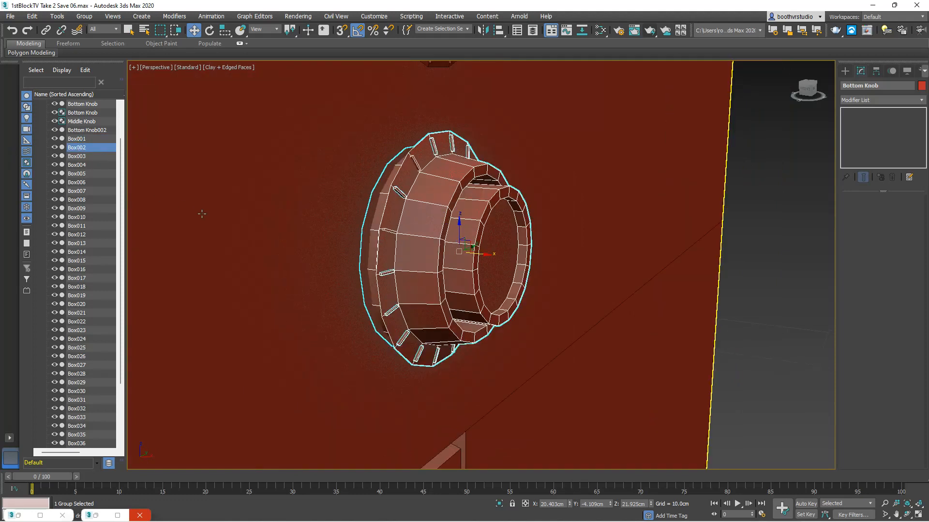
Switch from moving to plain object selection and select the Bottom Knob group on the case.
scroll(309, 235, "up", 1)
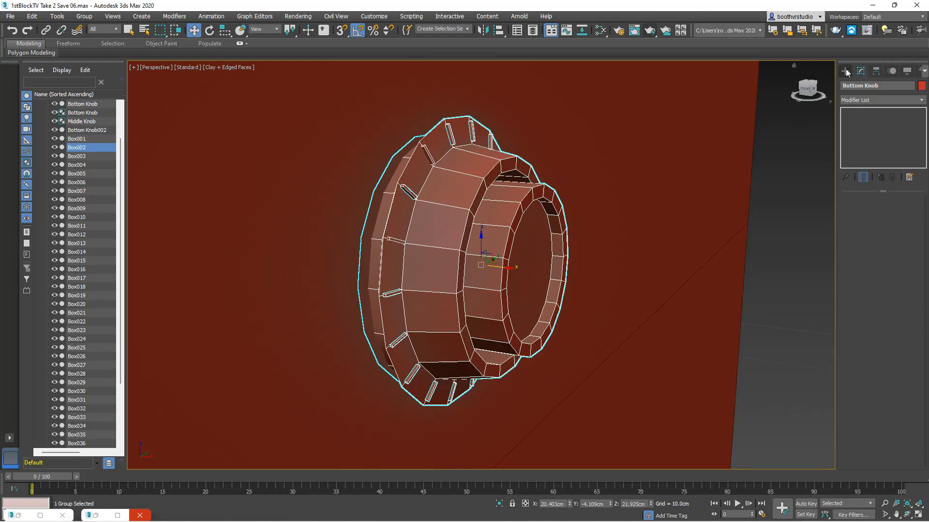
left_click(129, 32)
left_click(407, 193)
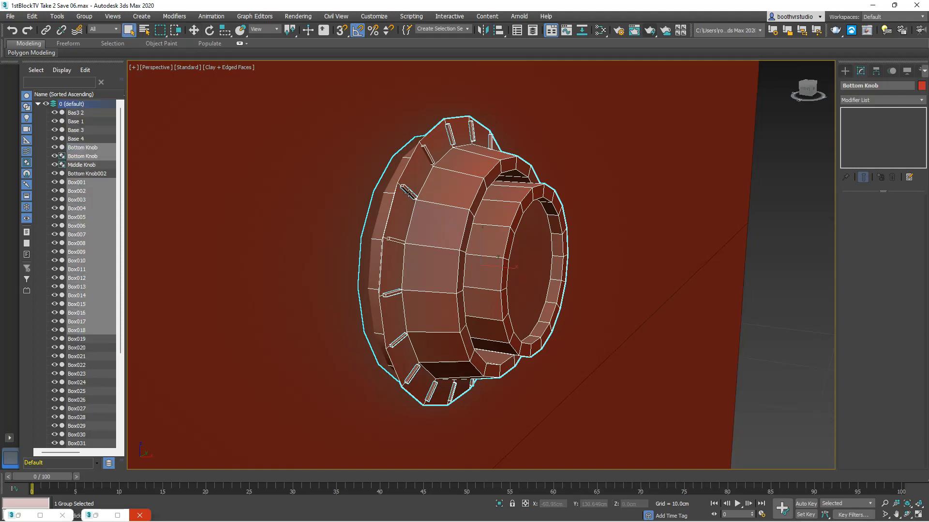
left_click(644, 189)
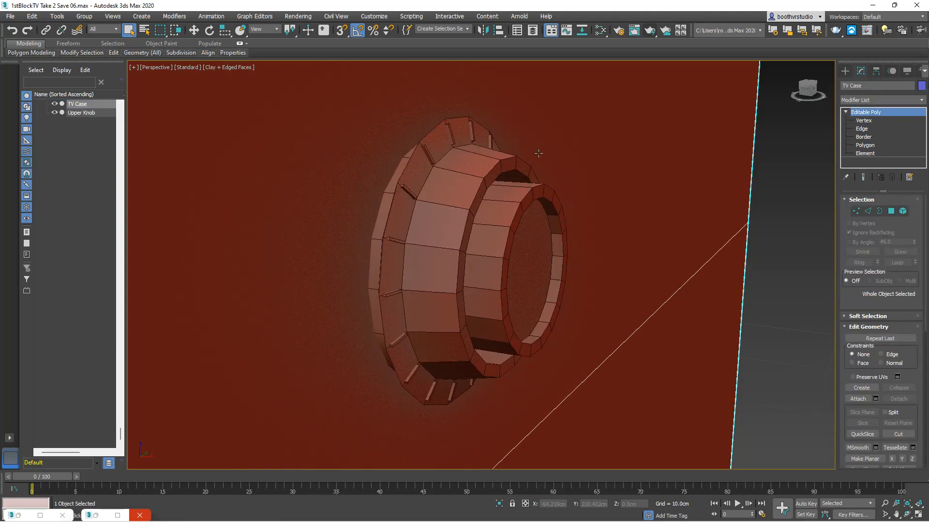
left_click(470, 193)
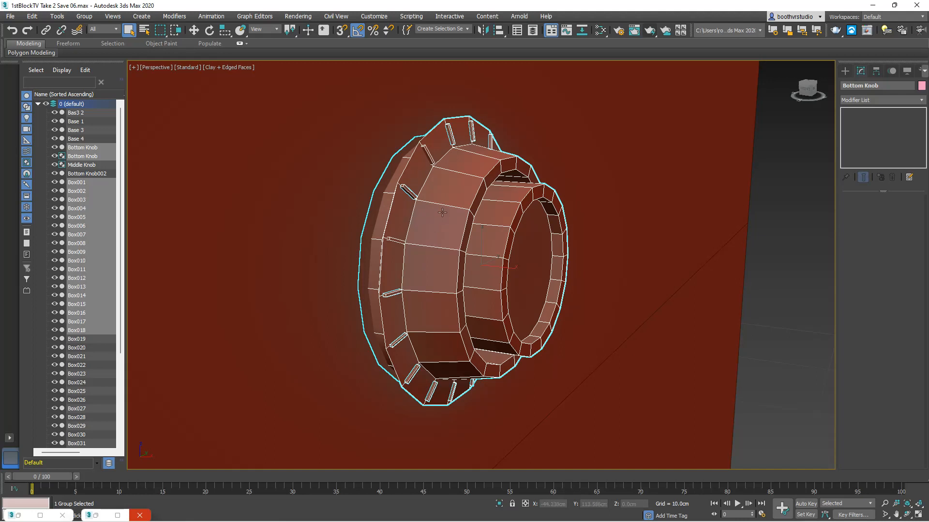
Inspect the Middle Knob and the Upper Knob up close on the TV case's side.
scroll(442, 212, "down", 2)
middle_click_drag(438, 183, 451, 290)
middle_click_drag(454, 181, 451, 258)
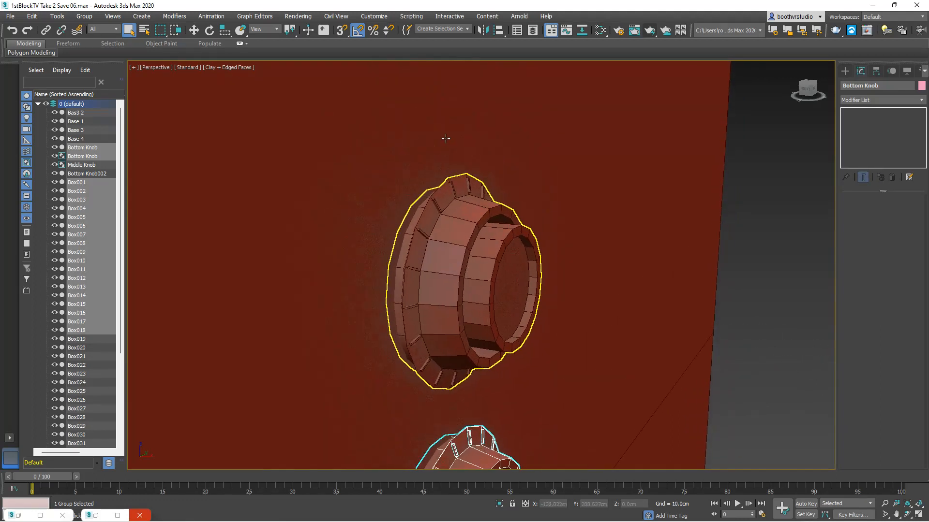
middle_click_drag(445, 137, 445, 247)
middle_click_drag(441, 160, 443, 248)
middle_click_drag(443, 194, 442, 243)
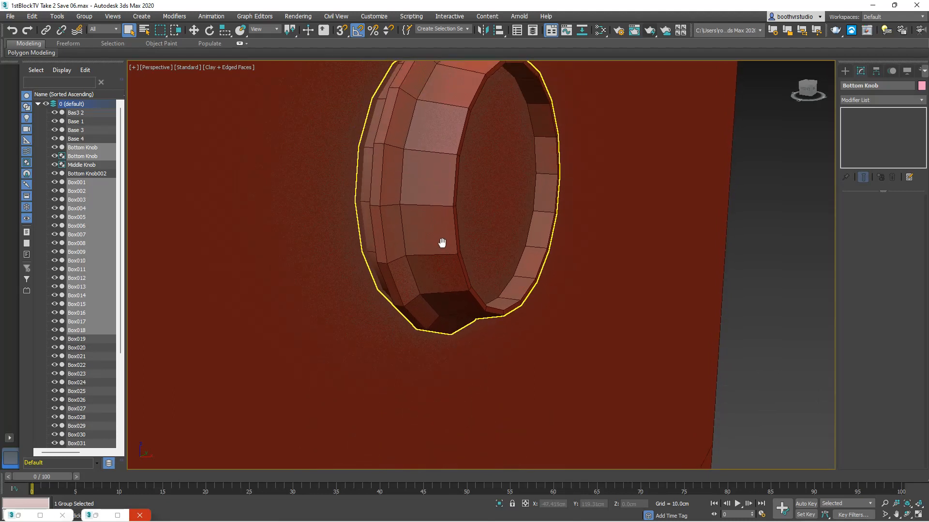
middle_click_drag(437, 195, 433, 219)
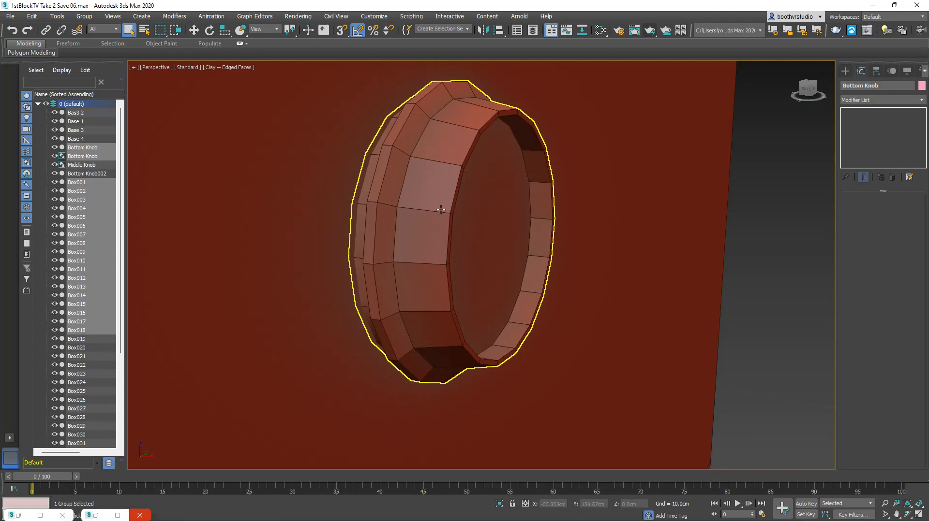
Open the Bottom Knob group so that its individual parts can be edited.
middle_click_drag(433, 245, 425, 187)
middle_click_drag(409, 263, 379, 225)
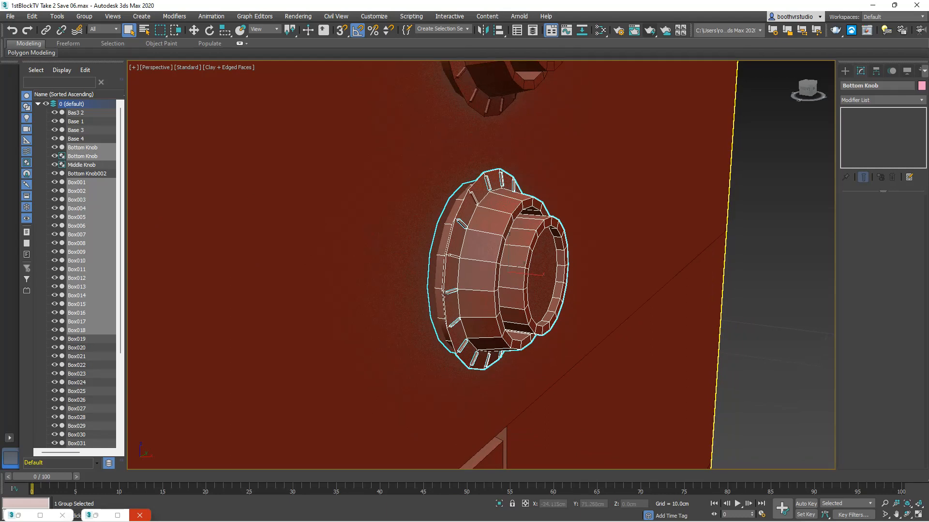
left_click(89, 18)
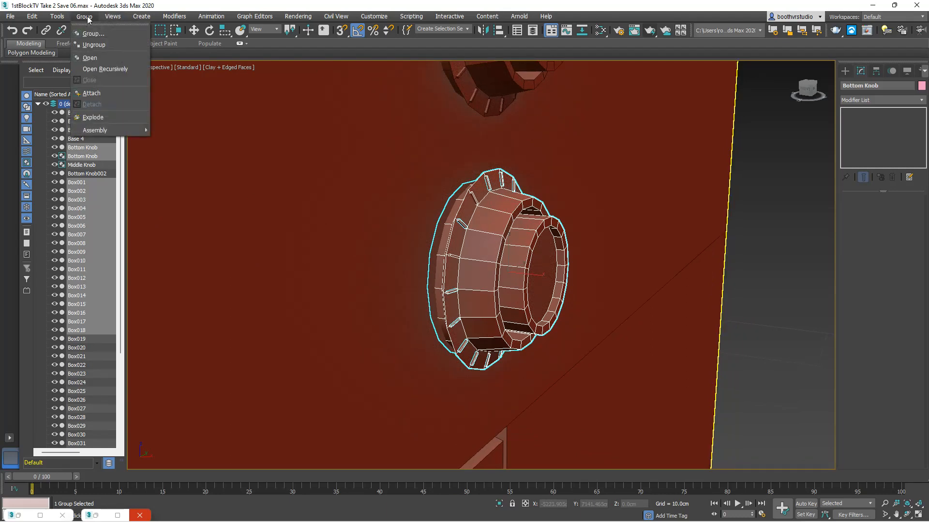
left_click(90, 58)
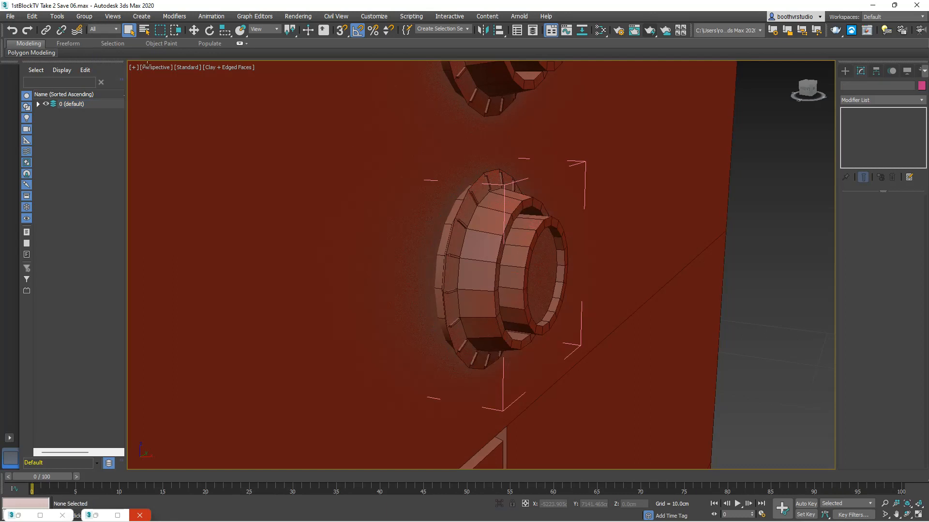
Expand the default layer in the scene's object list and rename Box001 as Mark 1.
left_click(38, 104)
left_click(78, 172)
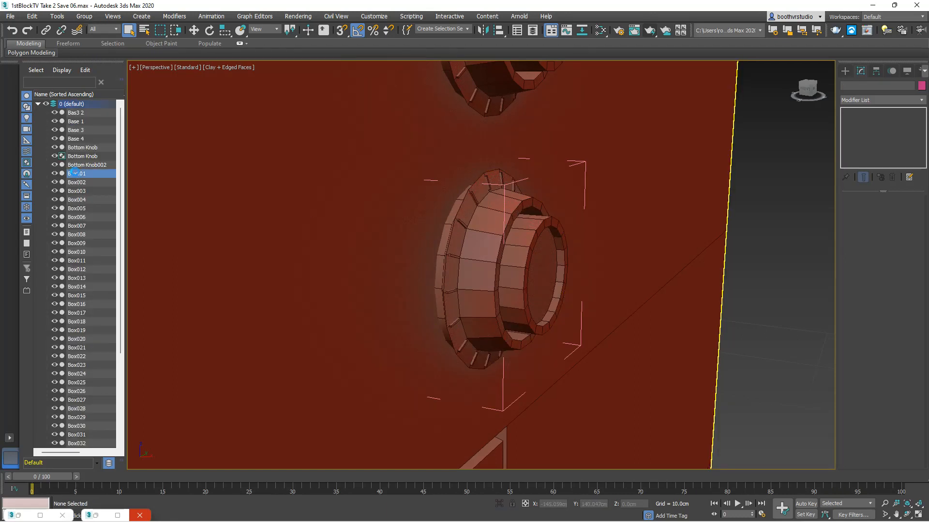
left_click(81, 175)
type("t")
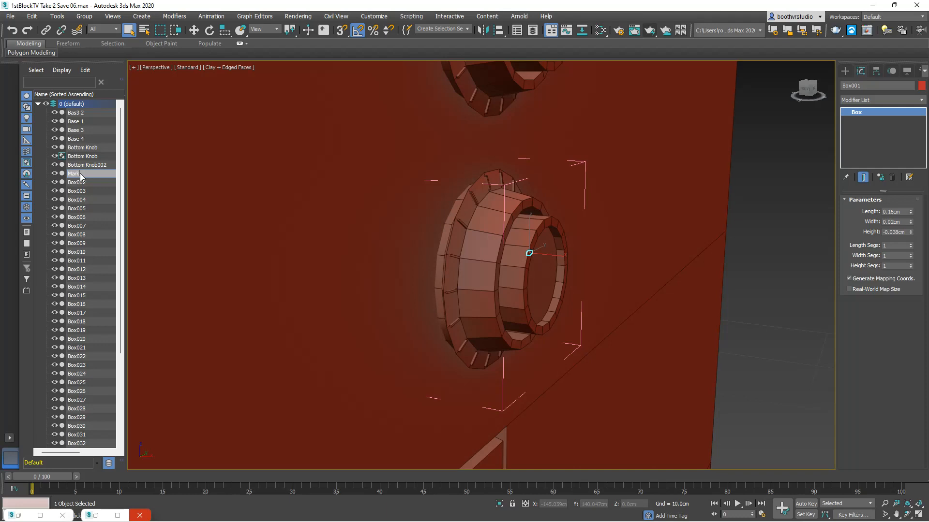
key("Return")
Rename the tick boxes Box002 and Box003 as Mark 2 and Mark 3.
left_click(81, 184)
left_click(80, 182)
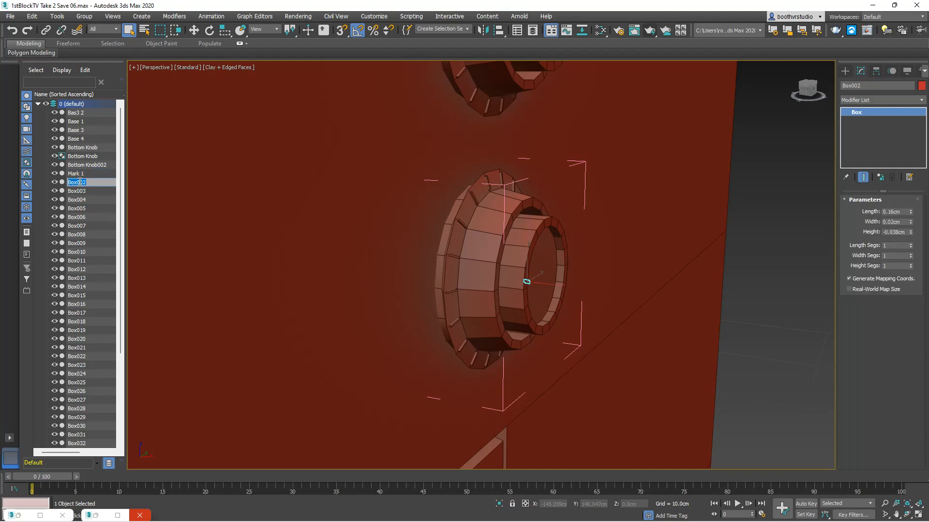
type("Ma")
key("Return")
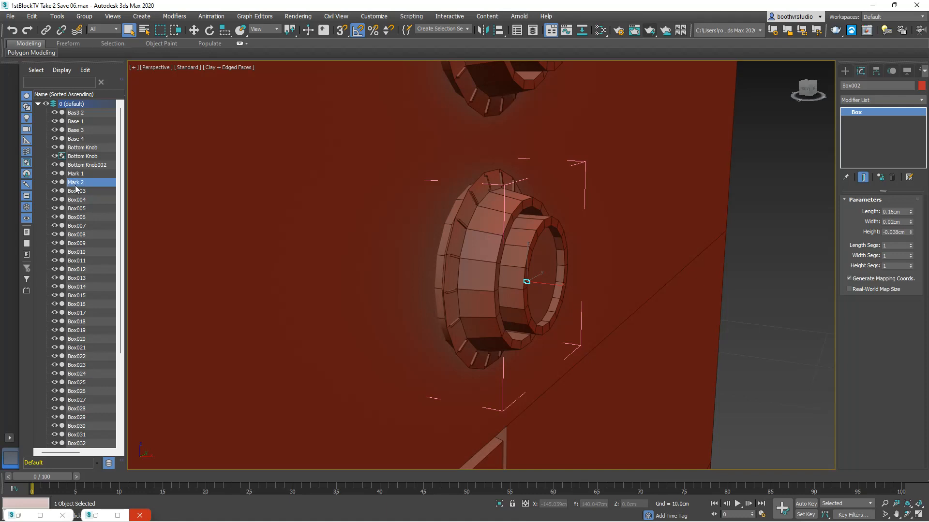
left_click(82, 191)
left_click(82, 192)
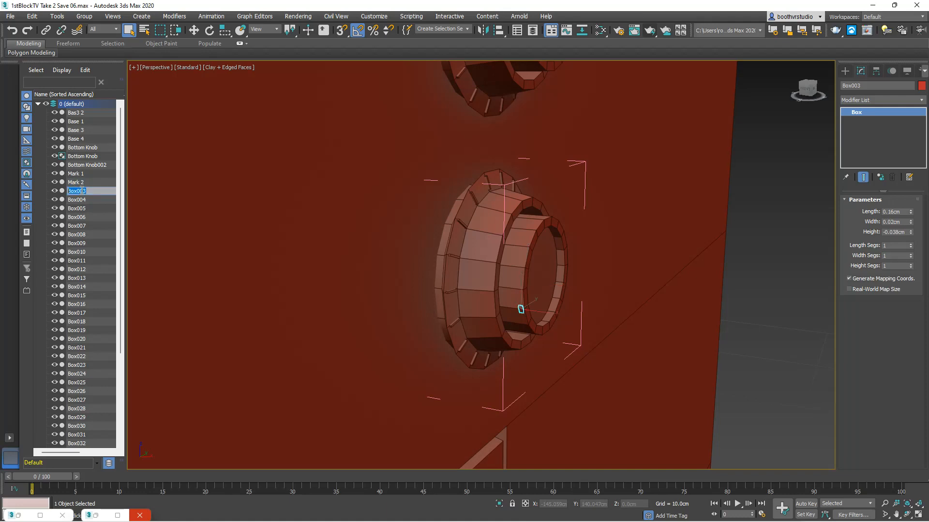
type("Ma")
mouse_move(127, 517)
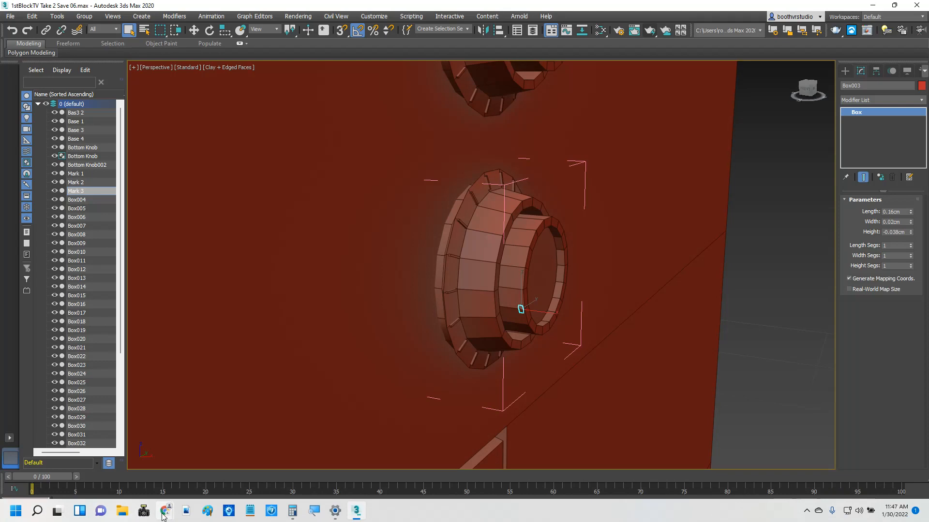
mouse_move(166, 511)
left_click(33, 472)
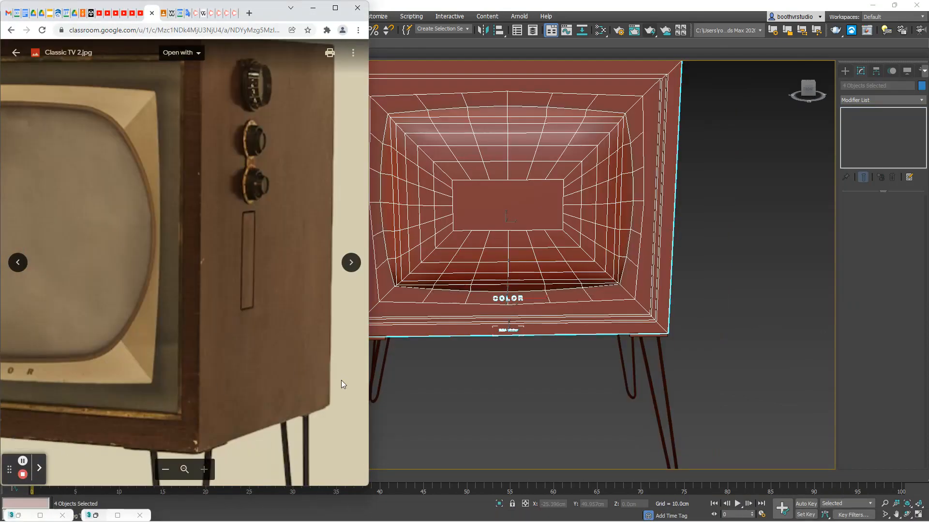
Return to the 3ds Max scene and examine the Bottom Knob layer, selecting all its marks and framing the knob up close.
left_click(483, 382)
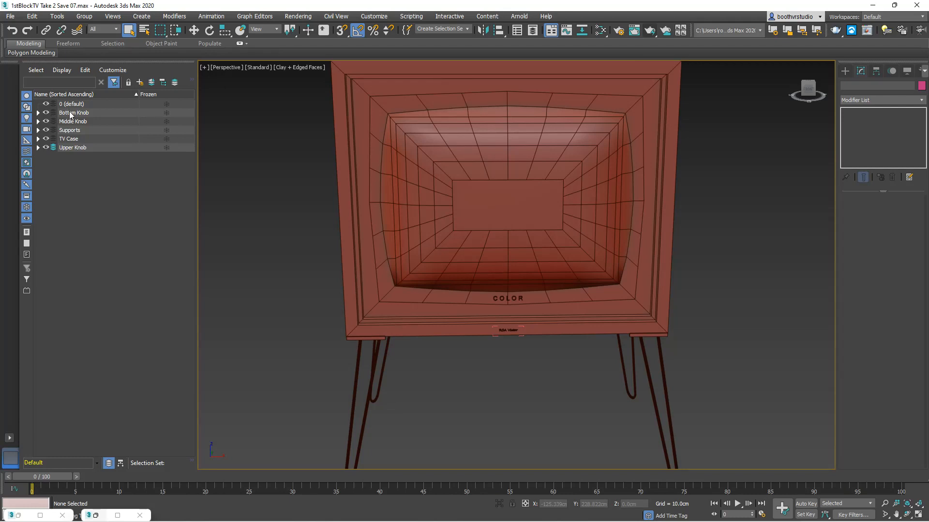
left_click(37, 113)
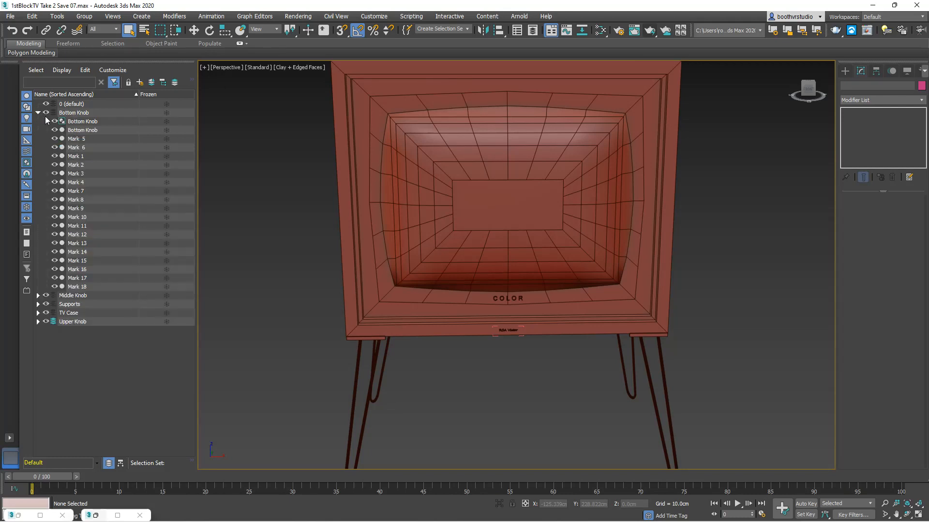
left_click(93, 131)
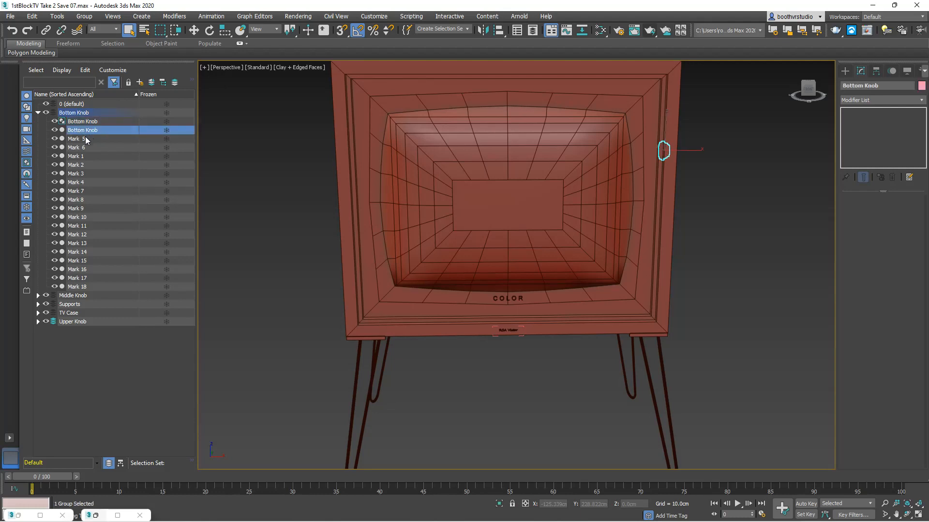
left_click(88, 139)
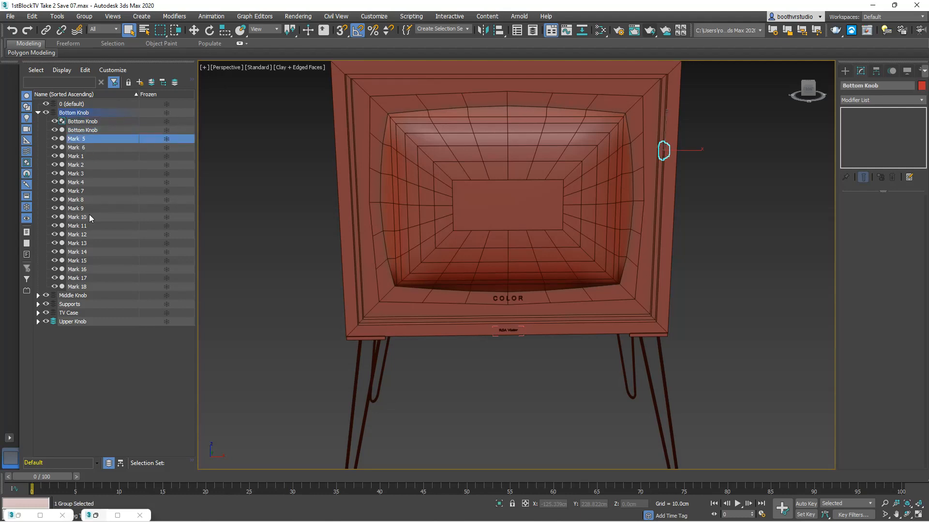
left_click(96, 286, "shift")
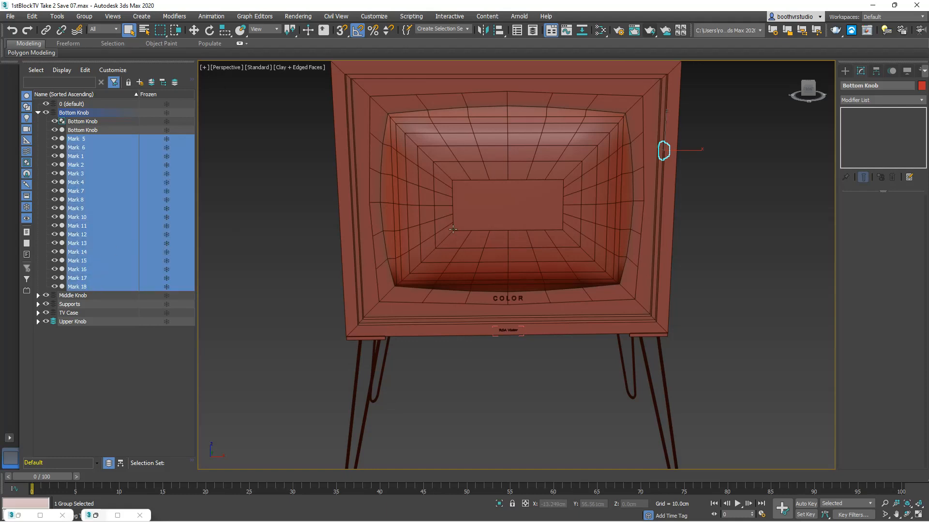
key("z")
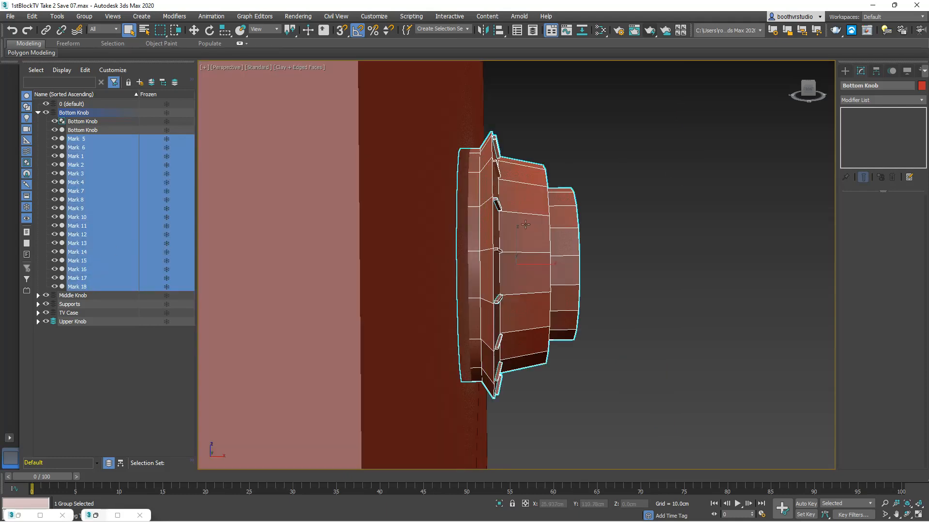
scroll(609, 195, "down", 3)
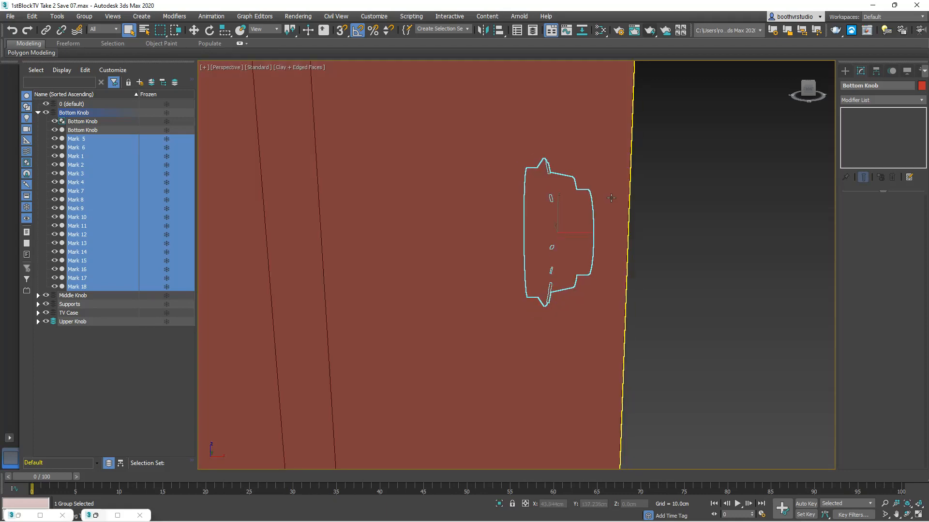
middle_click_drag(684, 178, 622, 278)
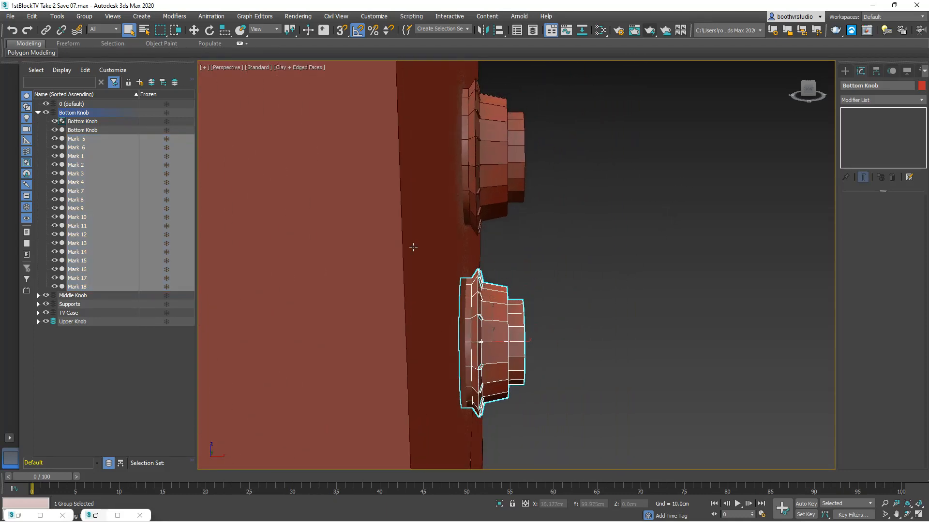
Review the contents of the Middle Knob layer, selecting its Middle Knob group and the Middle Knob object.
left_click(37, 112)
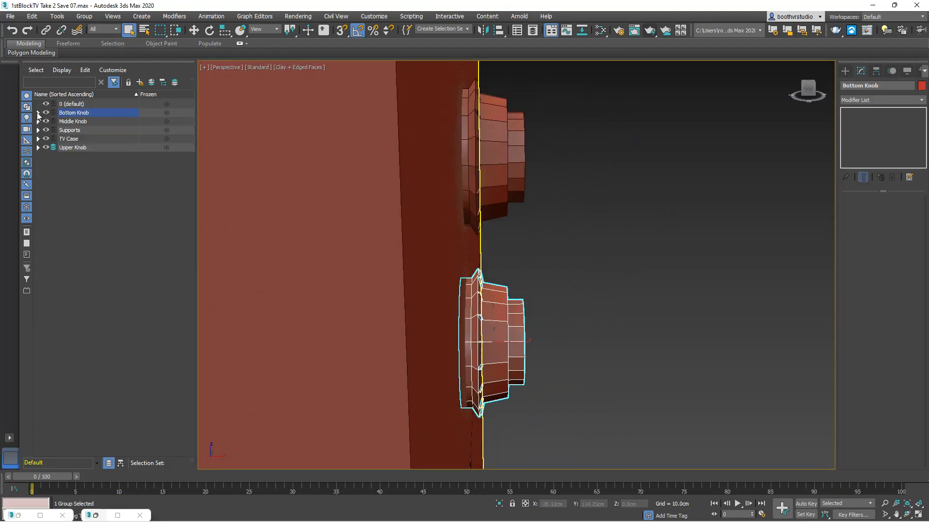
left_click(37, 121)
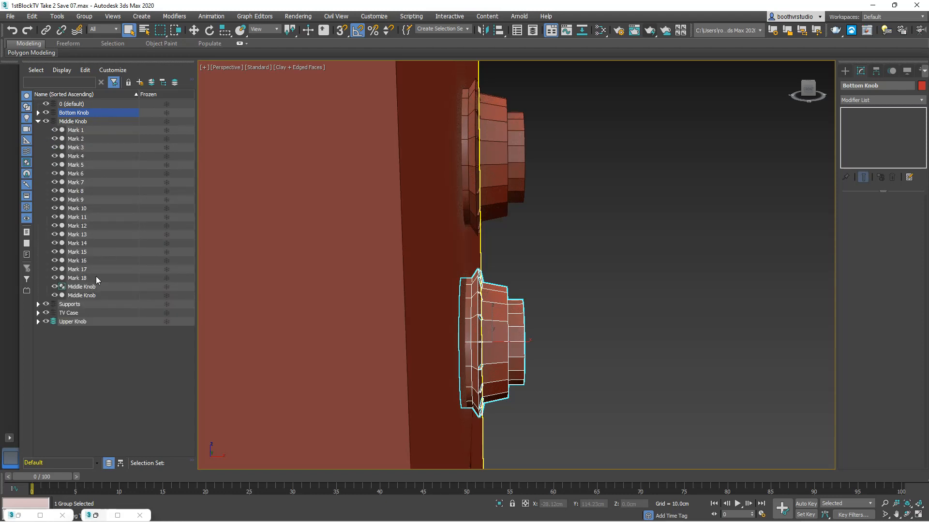
left_click(81, 121)
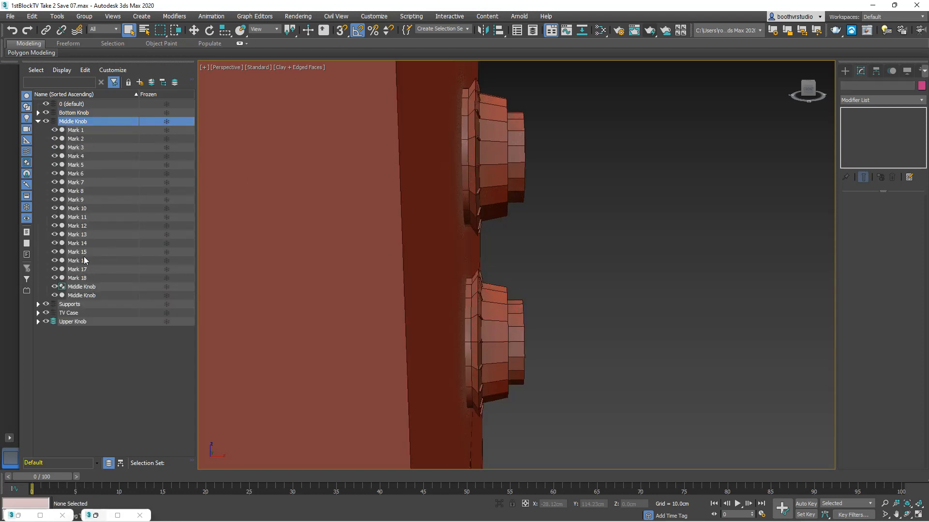
left_click(90, 287)
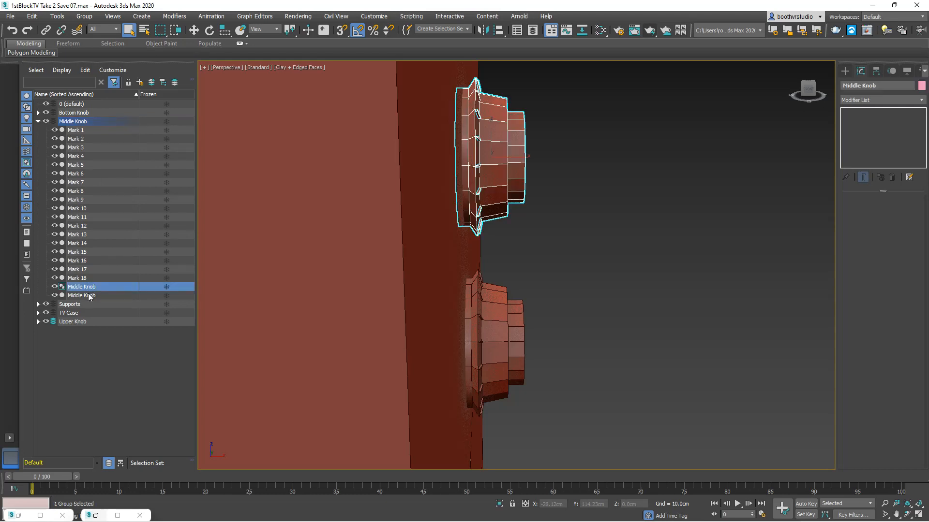
left_click(90, 296)
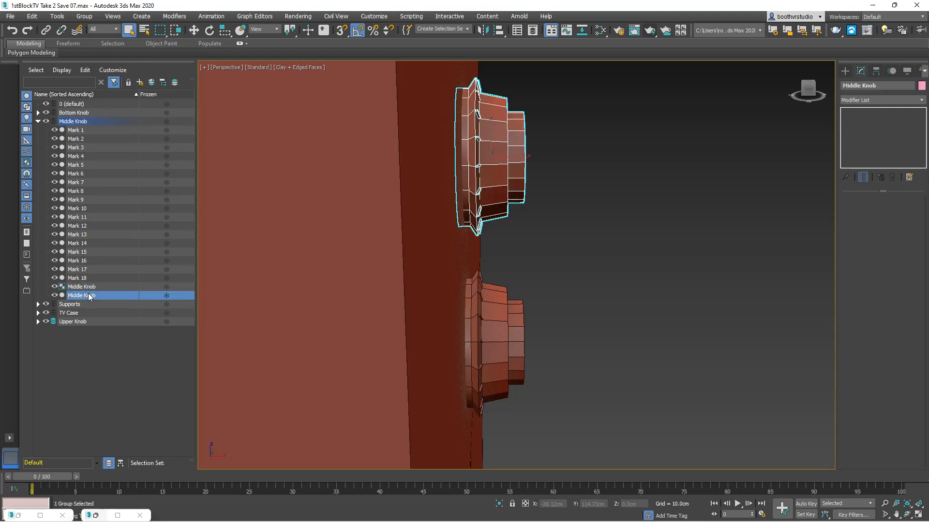
left_click(38, 122)
Review the Supports layer by selecting Base 1 through Leg 4 and examining the bases and legs under the case.
left_click(38, 131)
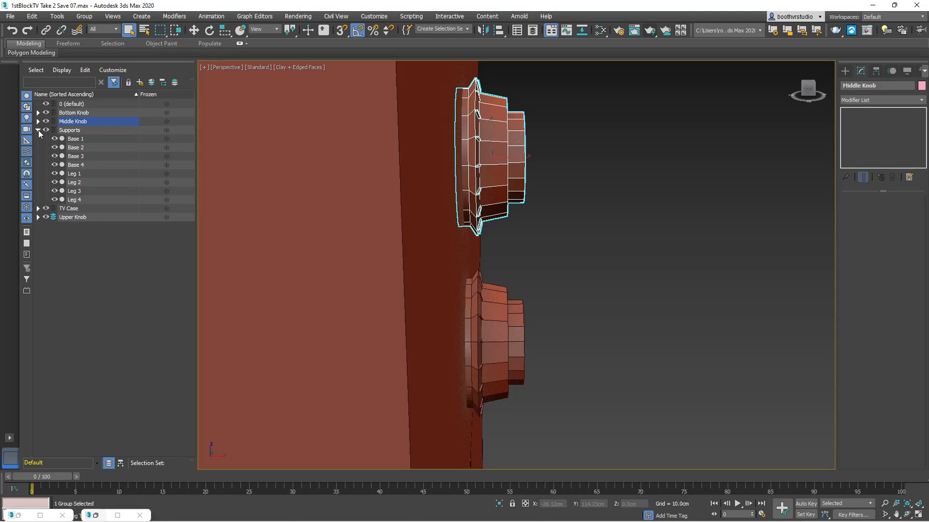
left_click(72, 131)
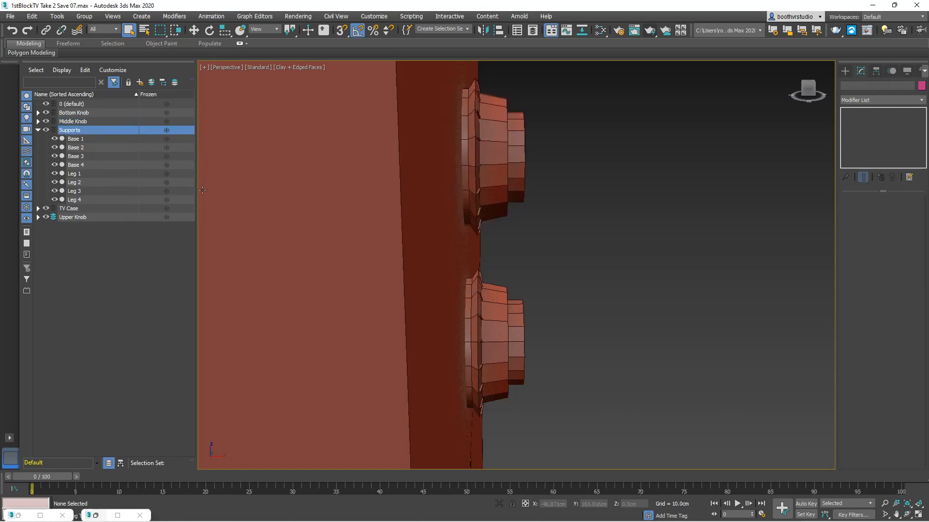
scroll(514, 224, "down", 8)
scroll(300, 285, "down", 4)
scroll(290, 284, "down", 5)
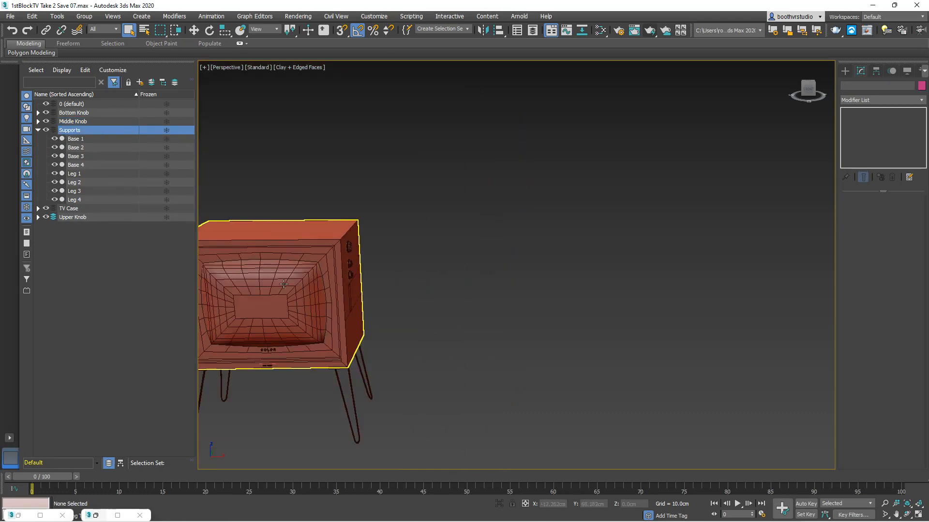
left_click(80, 140)
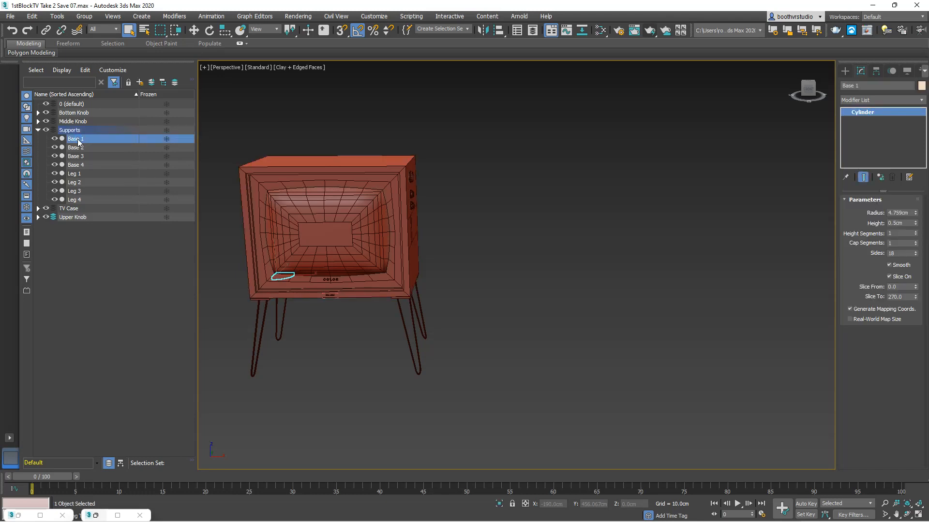
left_click(83, 200, "shift")
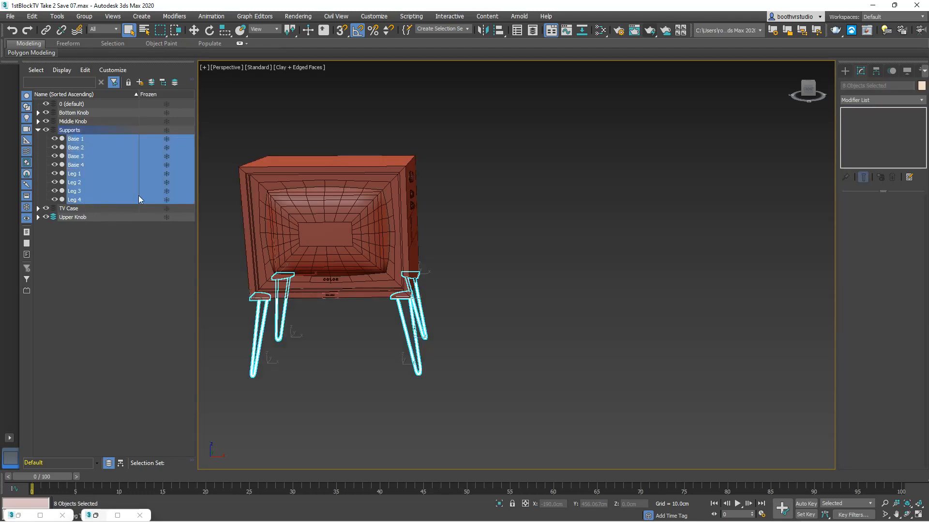
middle_click_drag(255, 219, 294, 199, "alt")
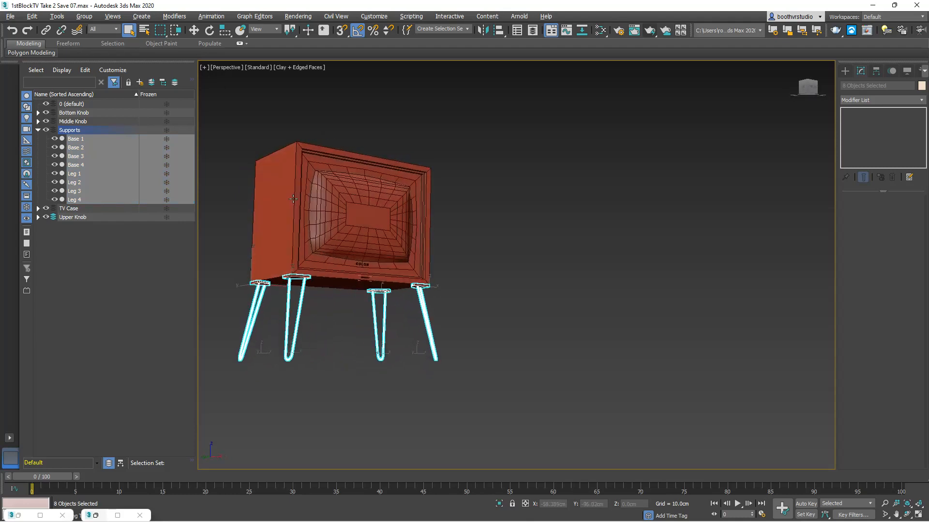
left_click(39, 130)
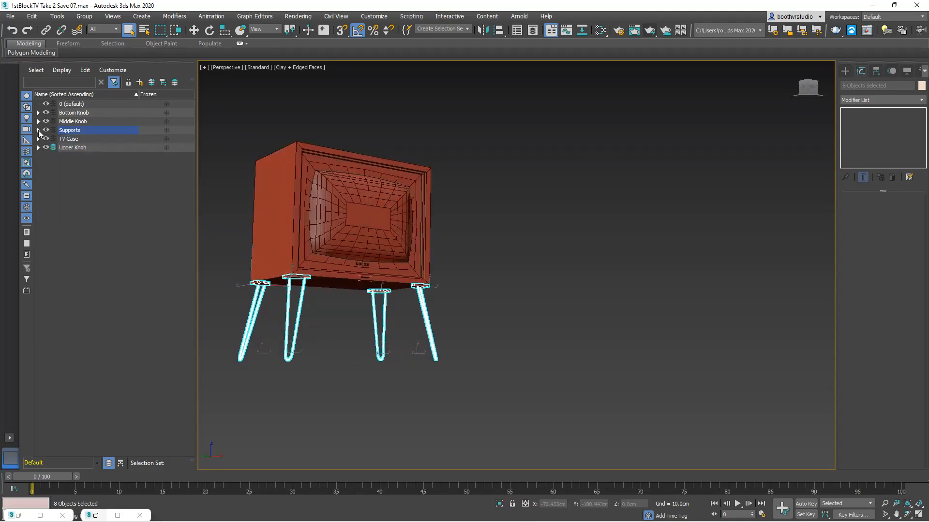
Review the TV Case layer by selecting its objects from Color through TV Case.
left_click(38, 139)
left_click(77, 148)
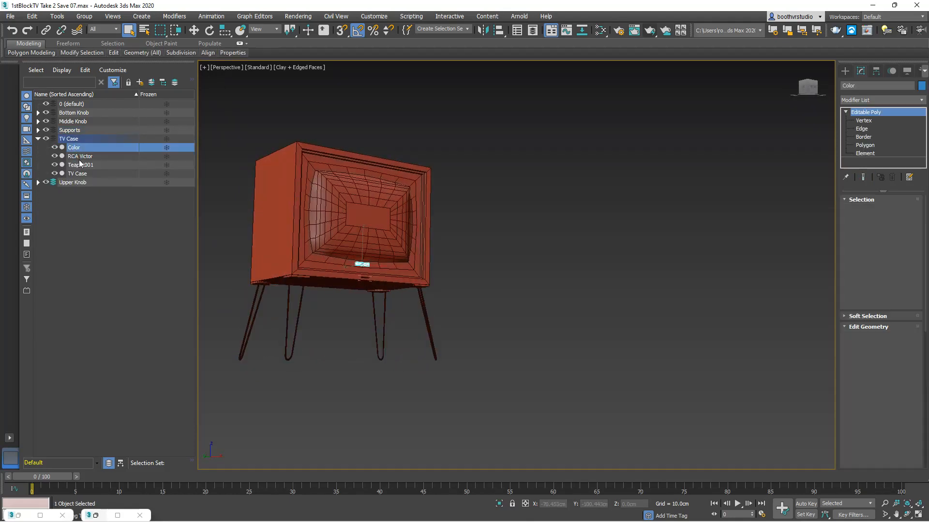
left_click(92, 173, "shift")
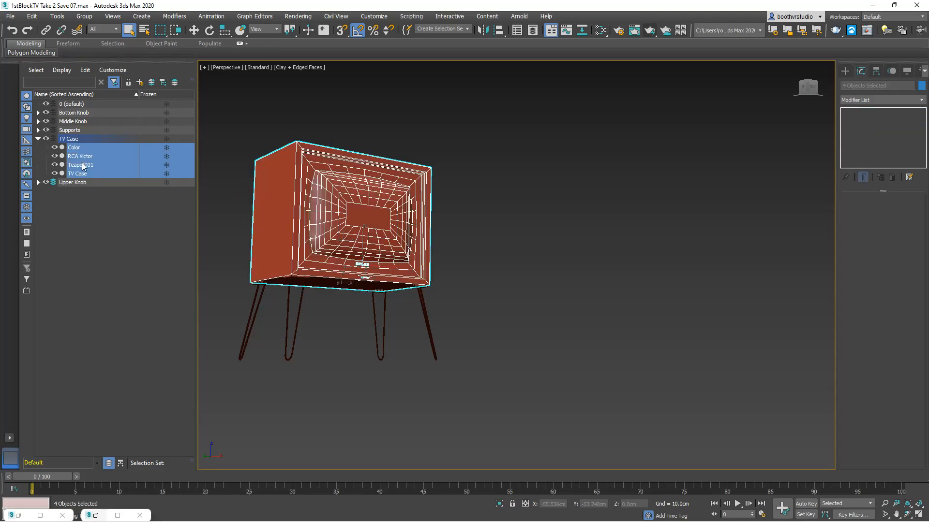
left_click(38, 139)
Select the Upper Knob object in the Upper Knob layer and examine it up close.
left_click(37, 147)
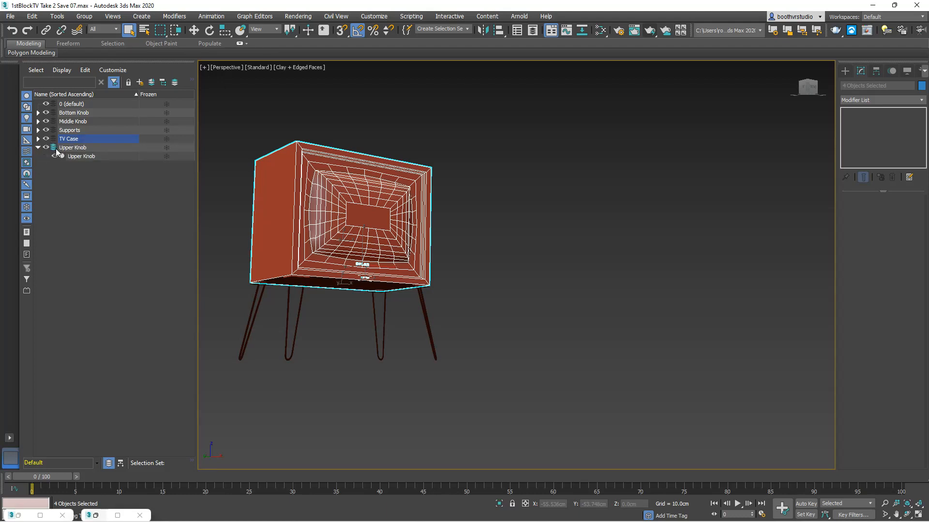
left_click(106, 156)
key("z")
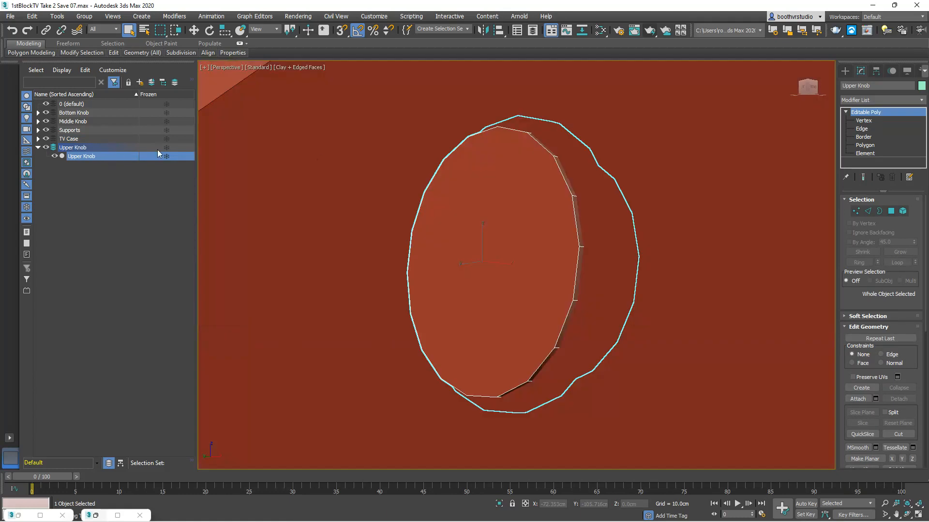
scroll(455, 178, "down", 3)
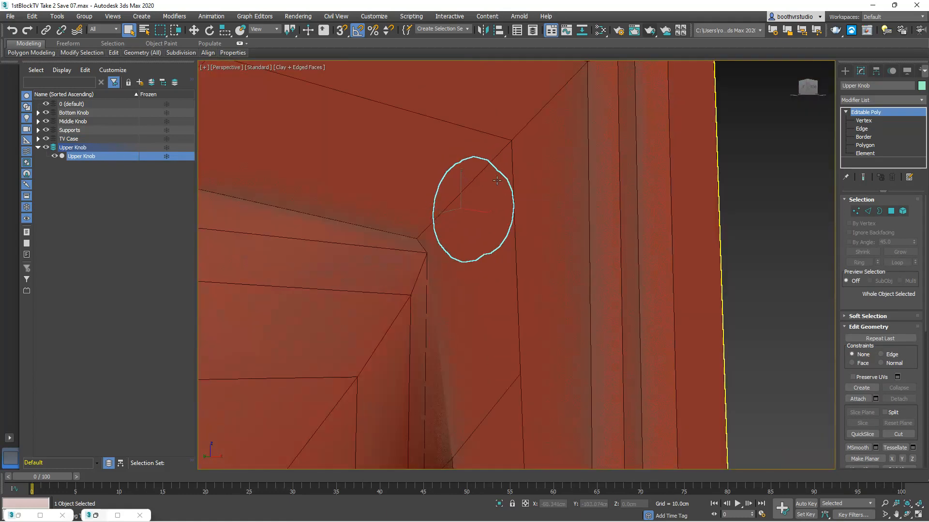
Hide every object except the selected Upper Knob.
middle_click_drag(504, 182, 434, 199, "alt")
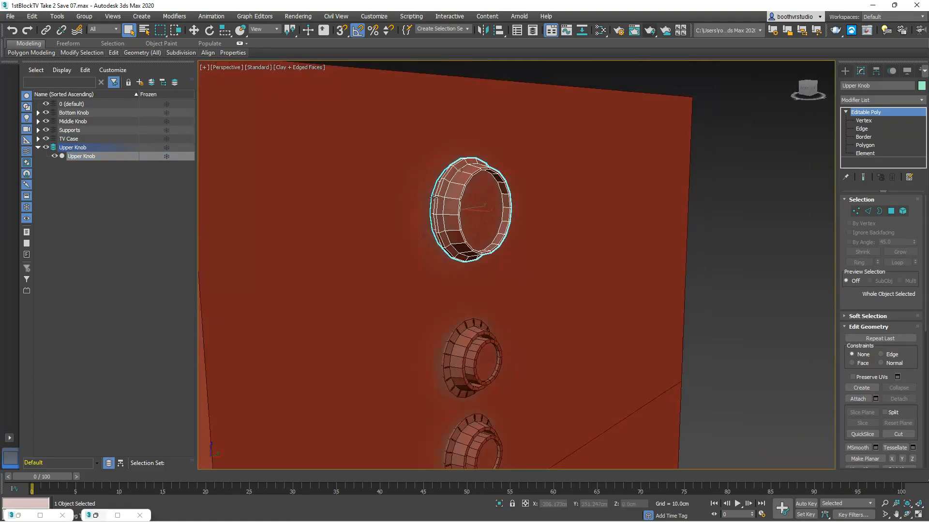
scroll(494, 170, "down", 1)
scroll(483, 174, "up", 2)
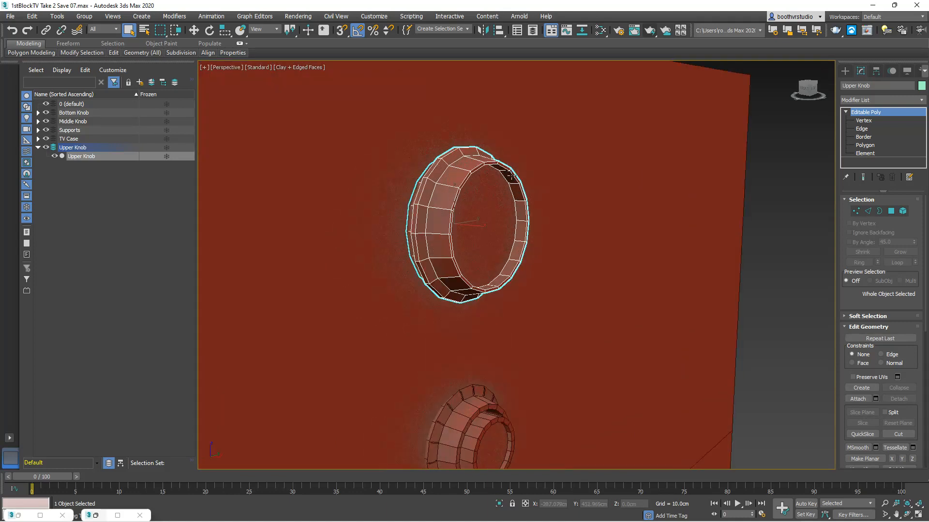
middle_click_drag(511, 177, 468, 189)
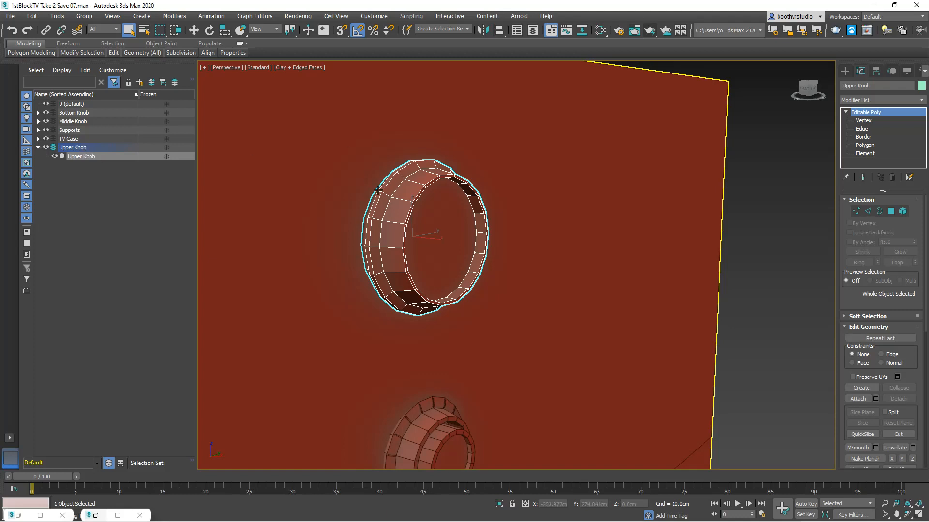
right_click(785, 203)
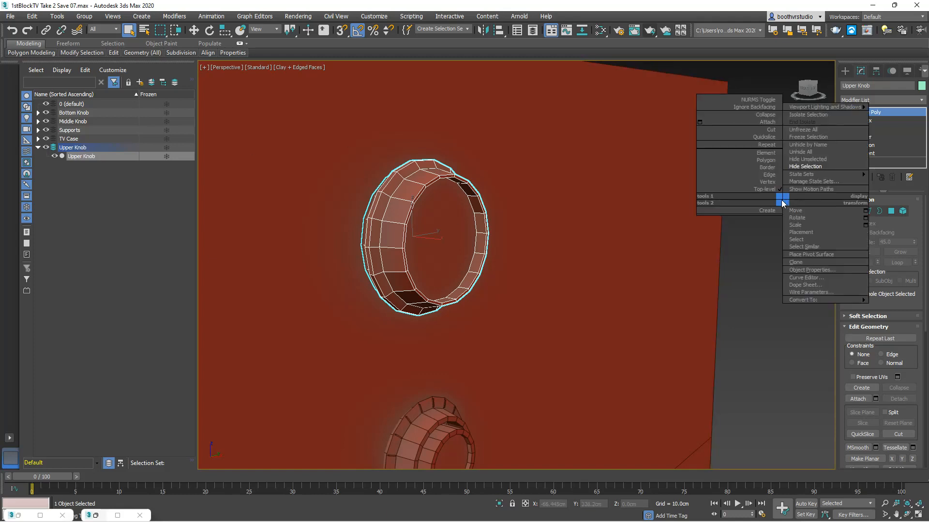
left_click(807, 160)
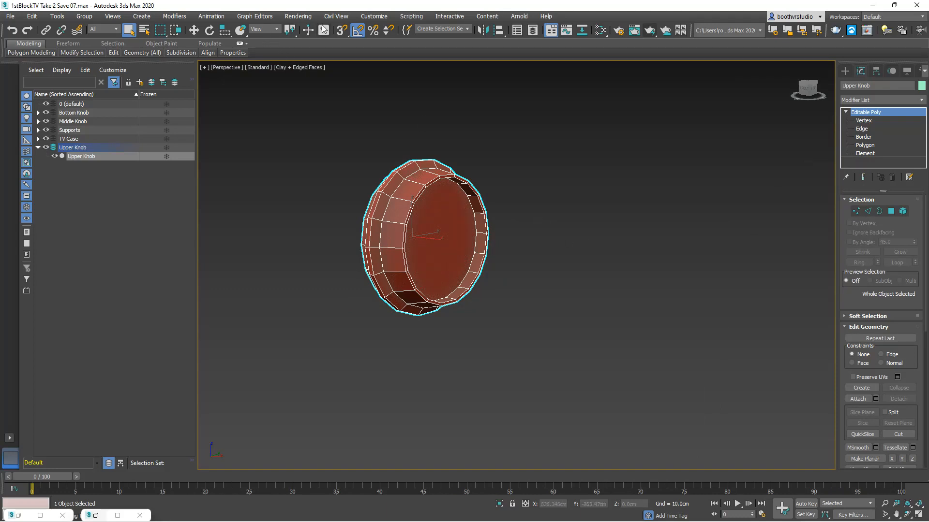
Rotate the Upper Knob 90 degrees about the X axis so it lies flat with its open side facing up.
left_click(358, 31)
left_click(209, 30)
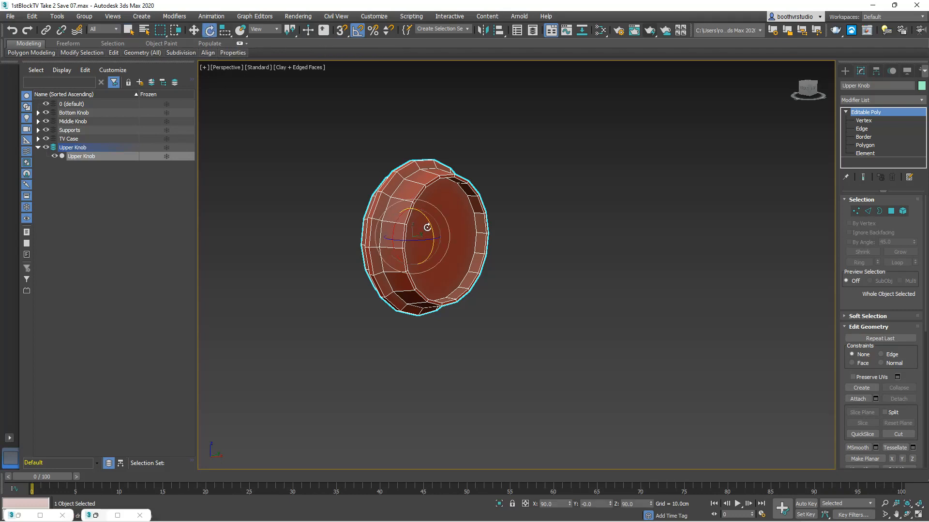
left_click_drag(430, 225, 404, 188)
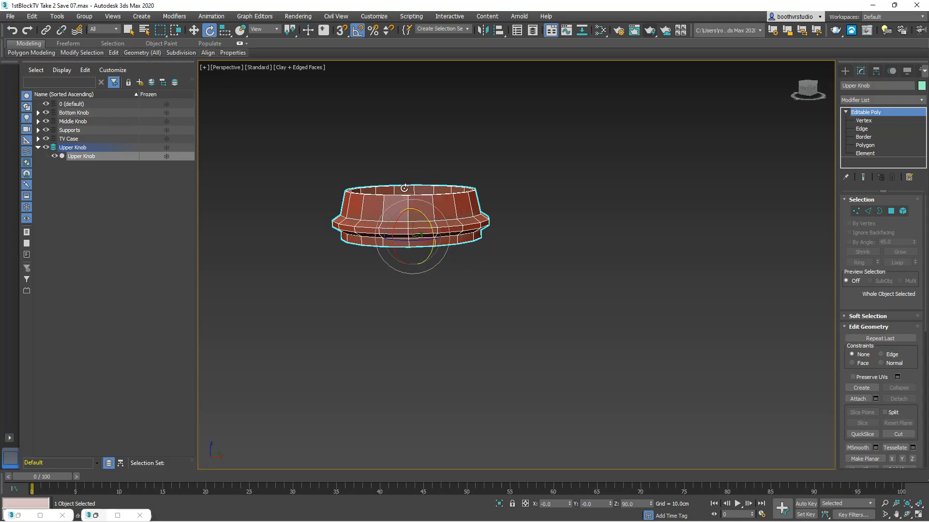
Move the Upper Knob to the world origin by setting its X, Y and Z positions to 0, and frame it.
left_click(194, 30)
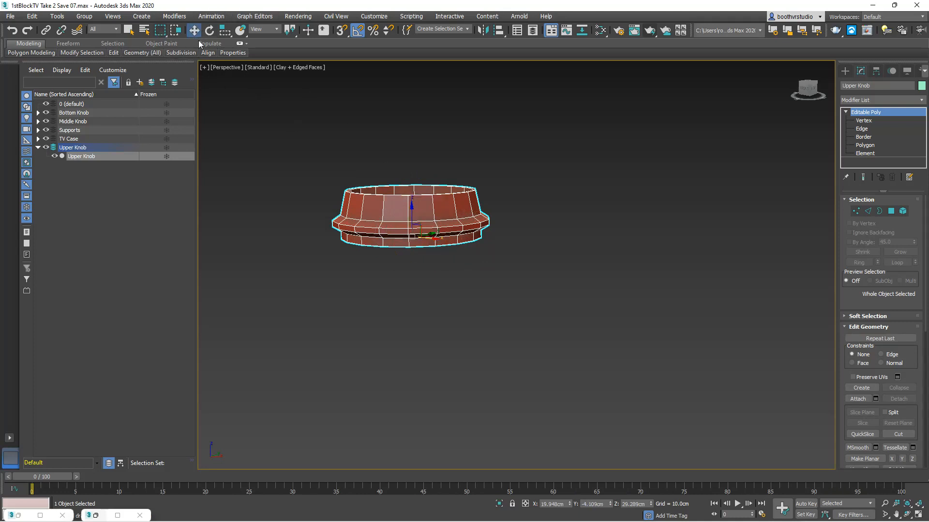
right_click(570, 504)
right_click(610, 504)
right_click(652, 504)
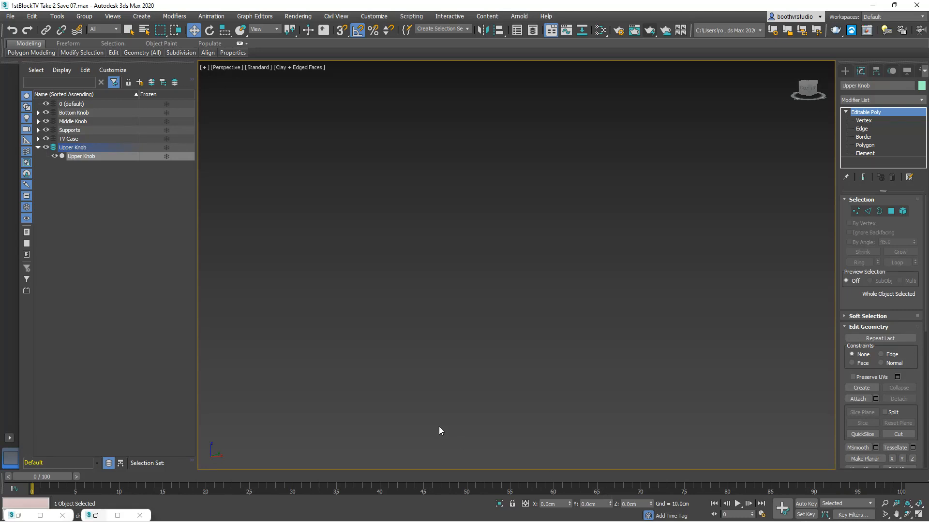
key("z")
scroll(496, 324, "down", 8)
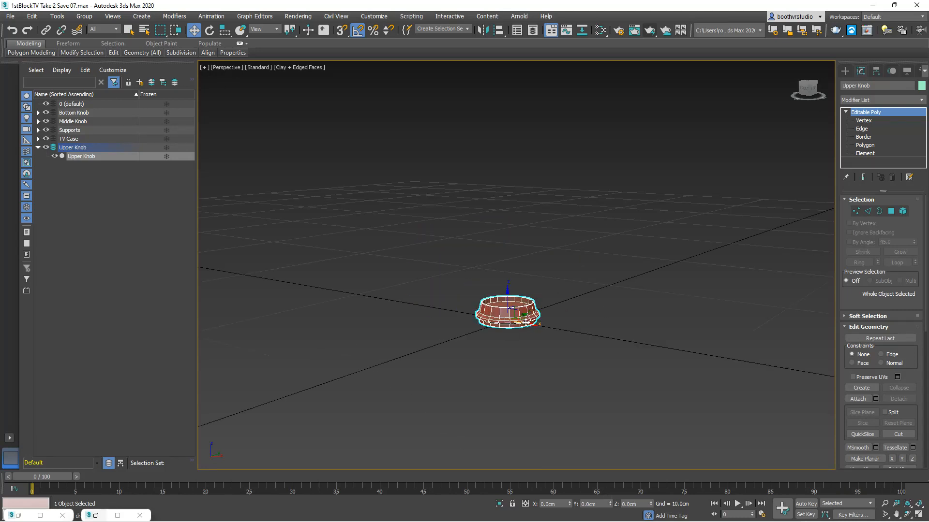
middle_click_drag(528, 328, 508, 311, "alt")
scroll(508, 310, "up", 6)
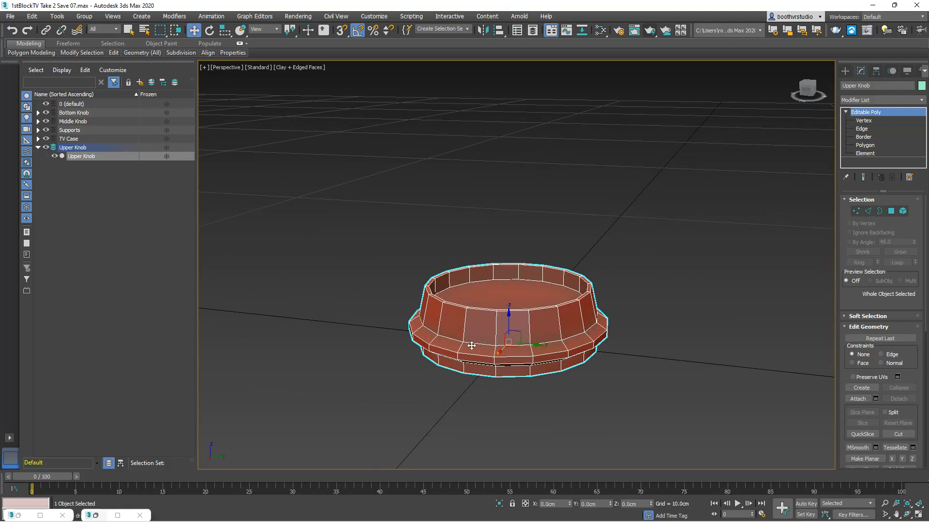
Create a small box about 0.55 × 0.30 × 0.09 cm beside the knob and name it Mark 01.
left_click(847, 71)
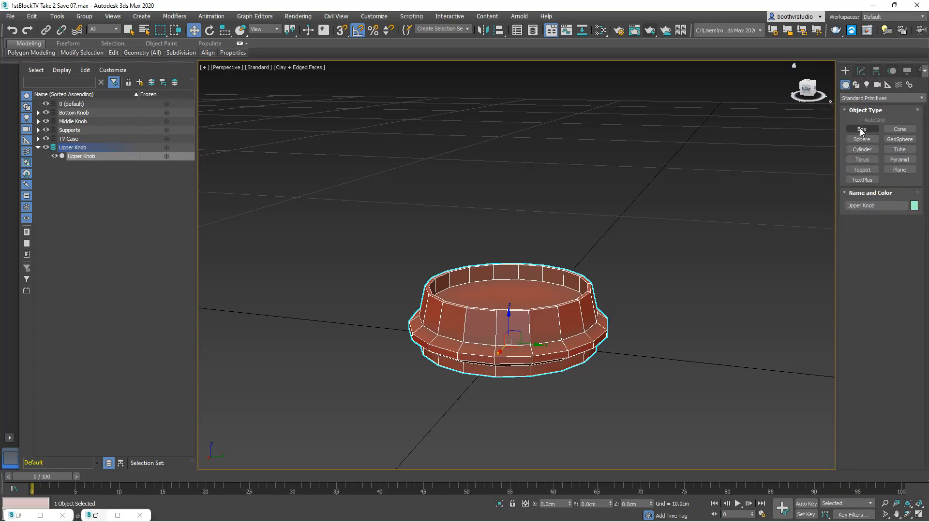
left_click(861, 129)
left_click_drag(678, 275, 701, 270)
left_click(710, 275)
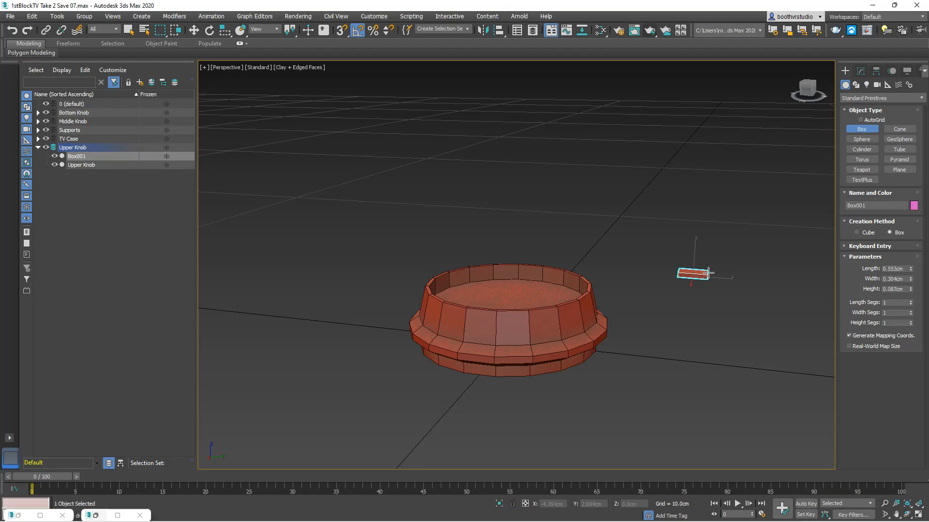
left_click(77, 157)
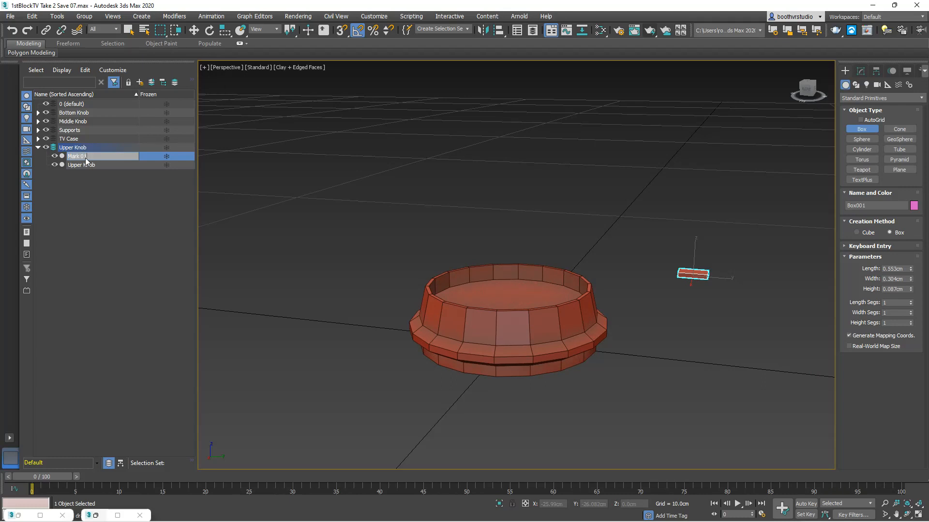
key("Return")
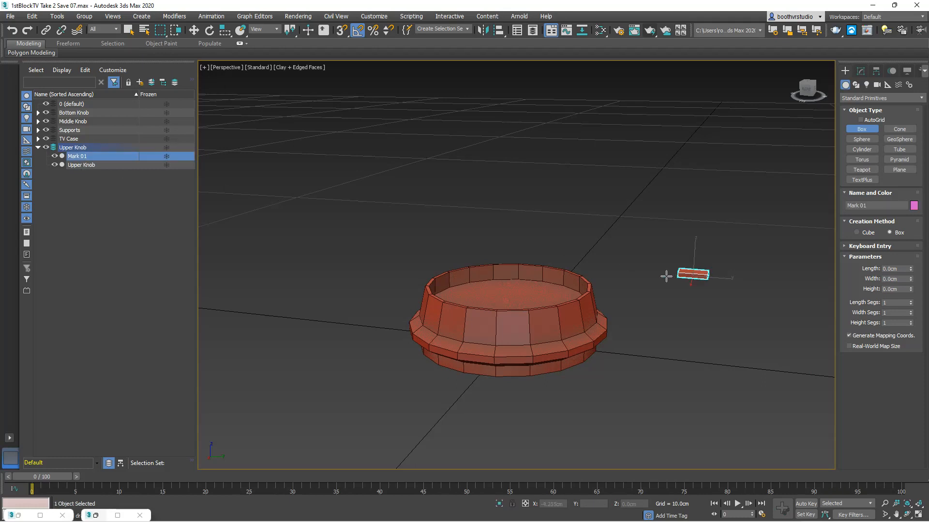
In the top view, move Mark 01 onto the knob's rim near the Y axis, at about X 0.04, Y 1.48 cm.
left_click(189, 31)
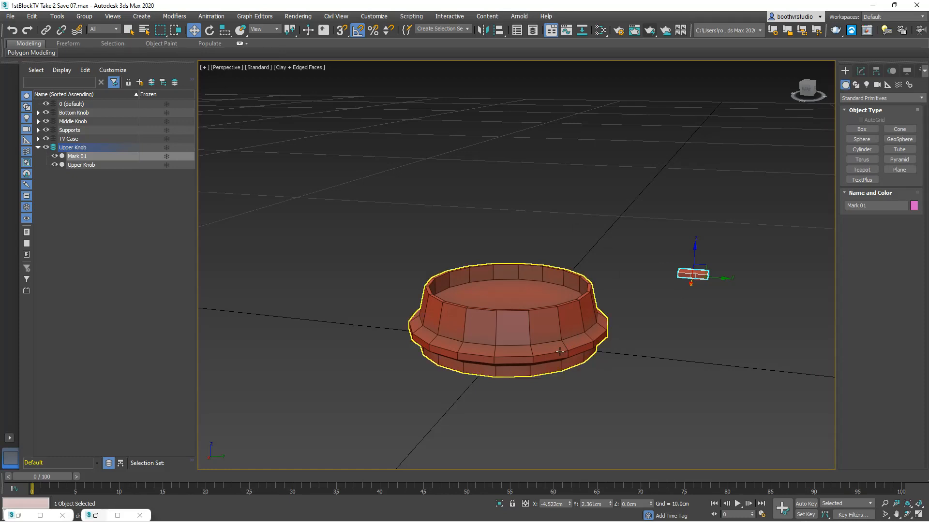
key("t")
scroll(564, 323, "down", 3)
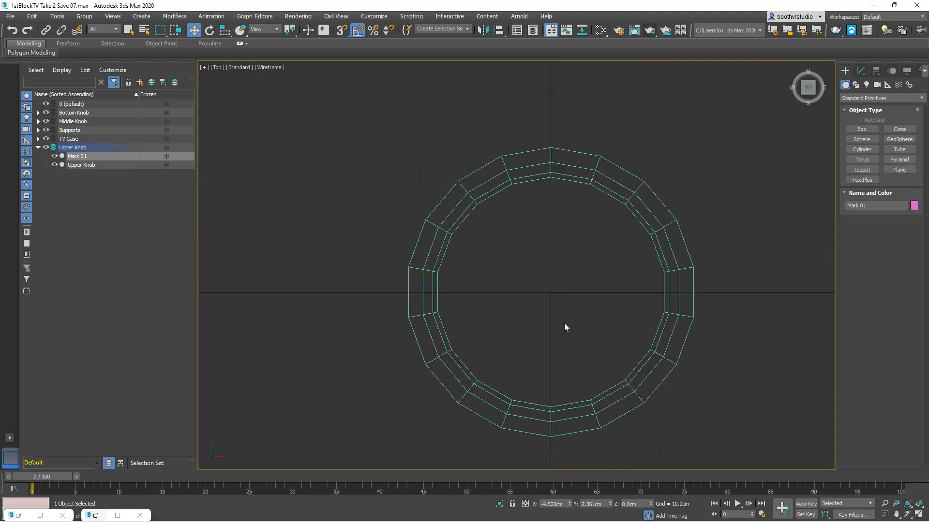
left_click_drag(349, 182, 569, 221)
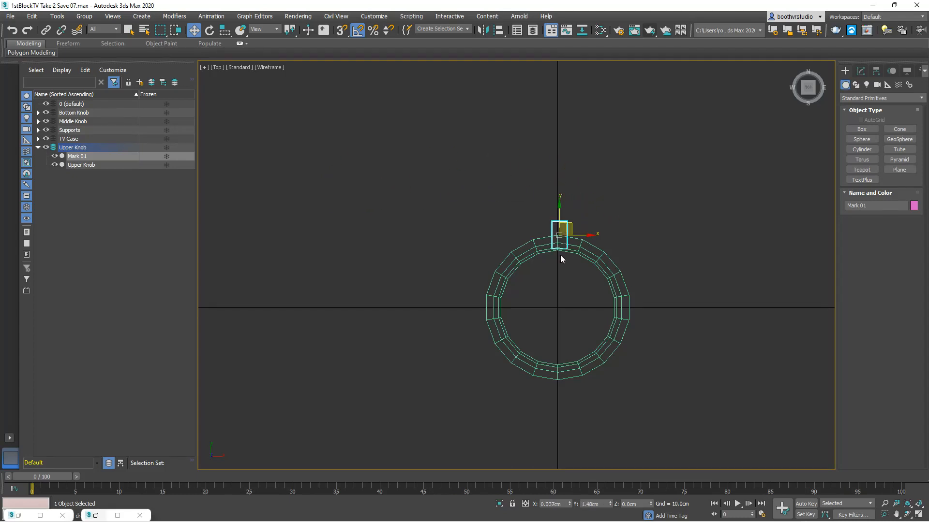
scroll(560, 255, "up", 6)
Shorten Mark 01 to a length of about 0.263 cm.
left_click(861, 71)
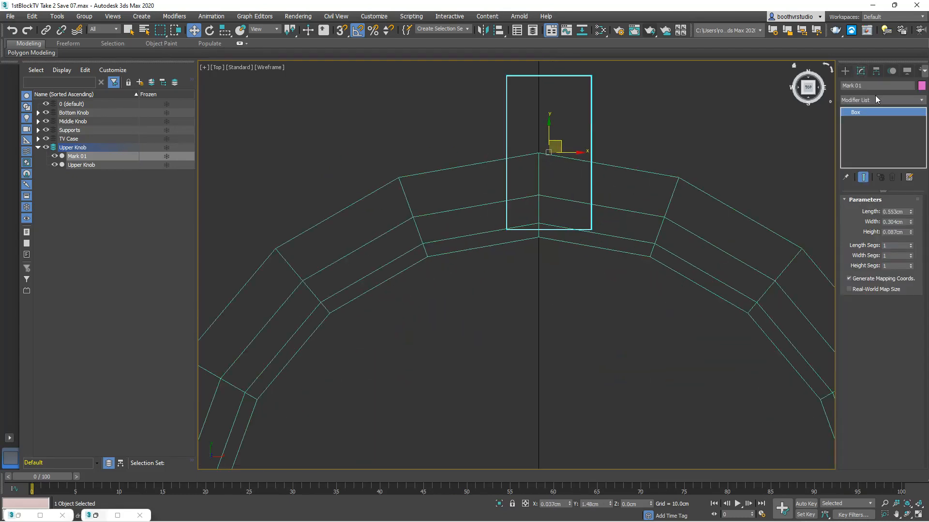
left_click(911, 211)
left_click_drag(911, 215, 913, 223)
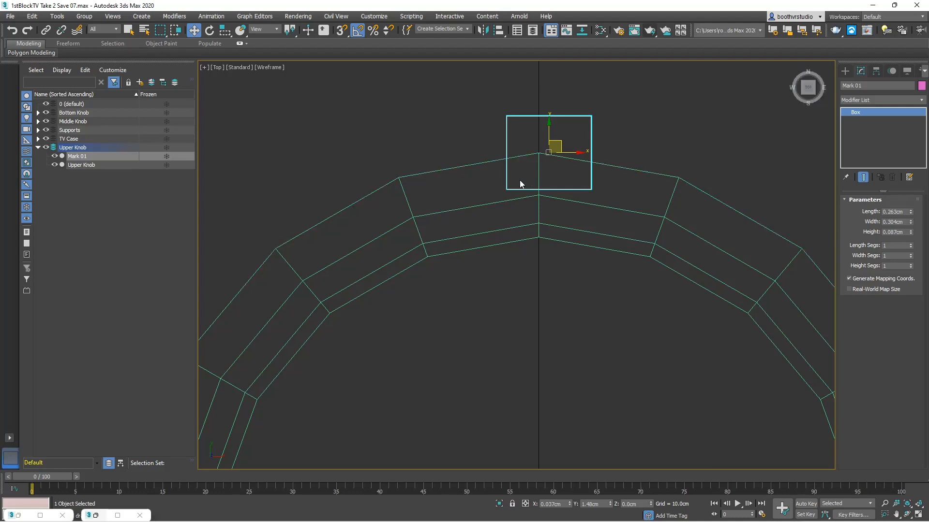
In the front view, raise Mark 01 to just below the knob's upper edge, at about Z 0.796 cm.
key("f")
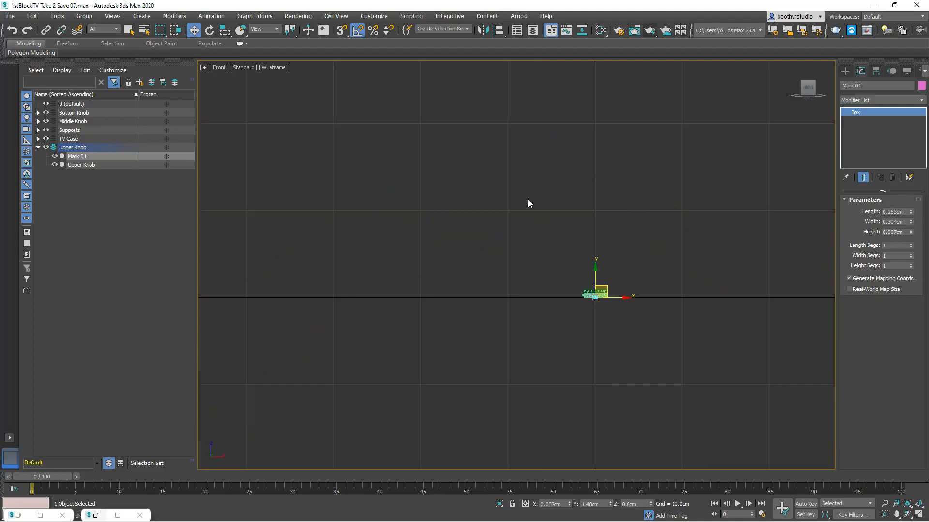
scroll(622, 298, "up", 10)
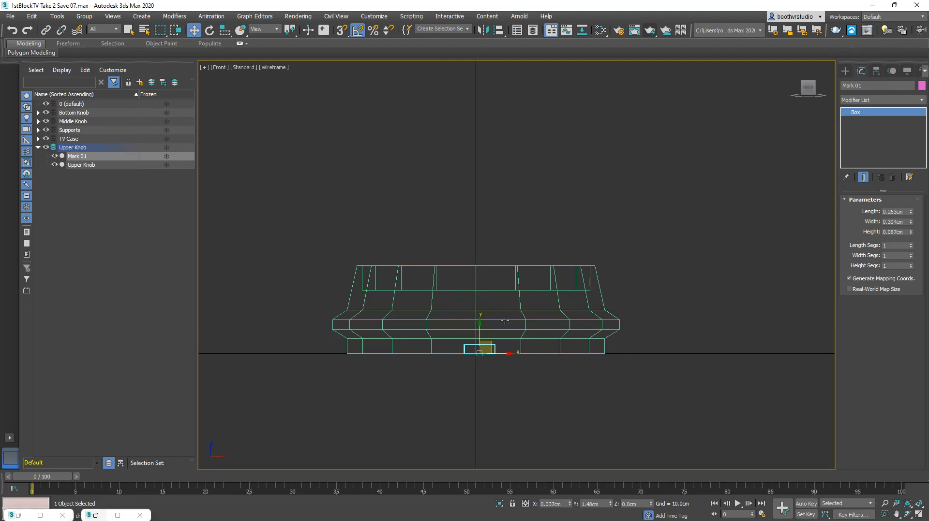
scroll(491, 321, "up", 2)
left_click_drag(474, 341, 473, 230)
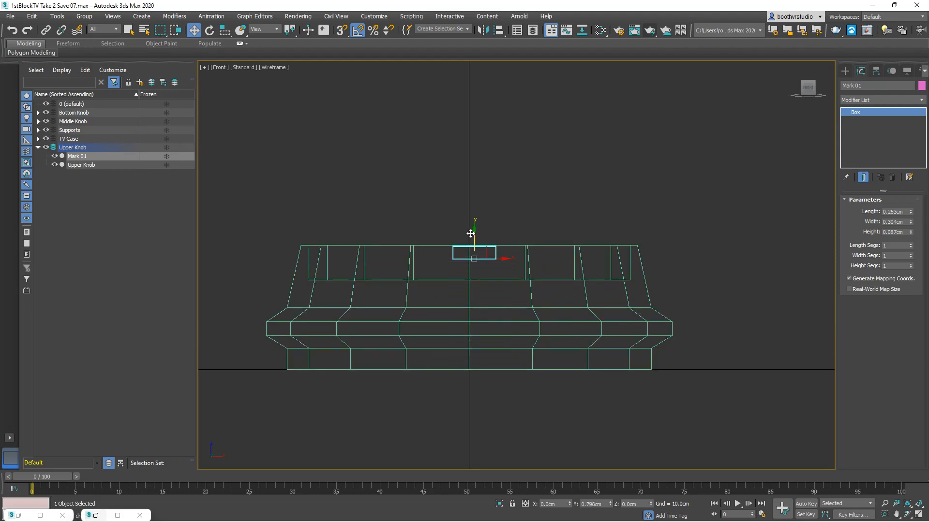
Set Mark 01's width to about 0.054 cm and height to about 0.367 cm, lowering it to about Z 0.484 cm.
mouse_move(911, 213)
left_mouse_down()
mouse_move(913, 236)
mouse_move(910, 228)
left_mouse_up()
right_click(915, 218)
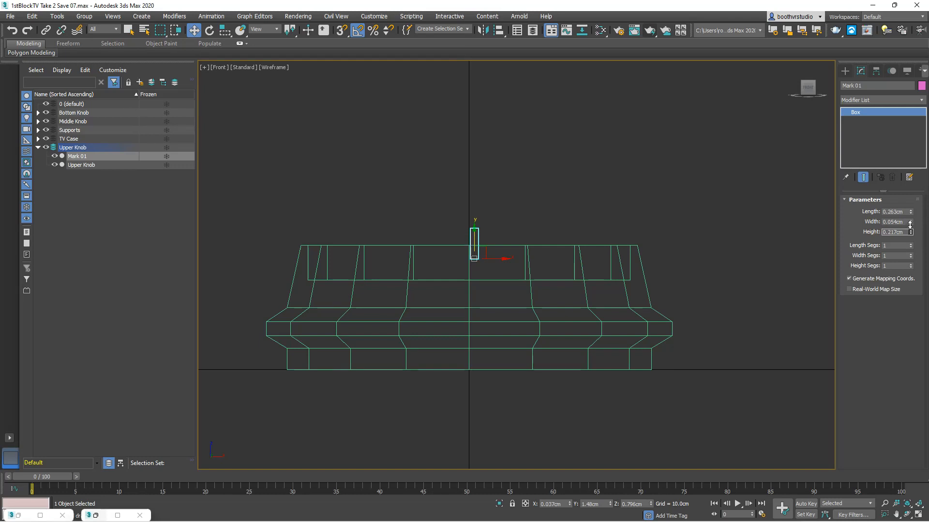
left_click_drag(471, 236, 470, 279)
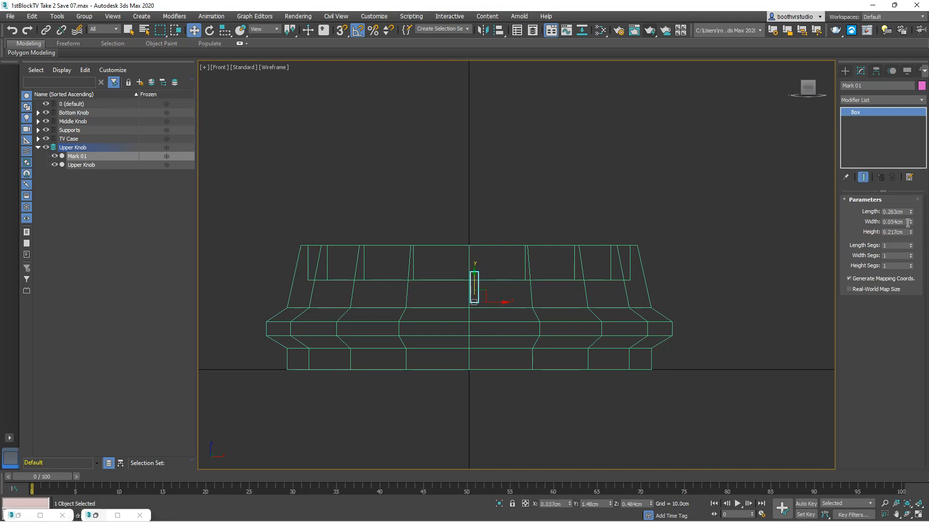
left_click_drag(910, 233, 910, 224)
Switch to the browser to check the knobs in the Classic TV 2.jpg reference photo, and return to 3ds Max.
left_click(168, 515)
mouse_move(168, 515)
left_click(39, 465)
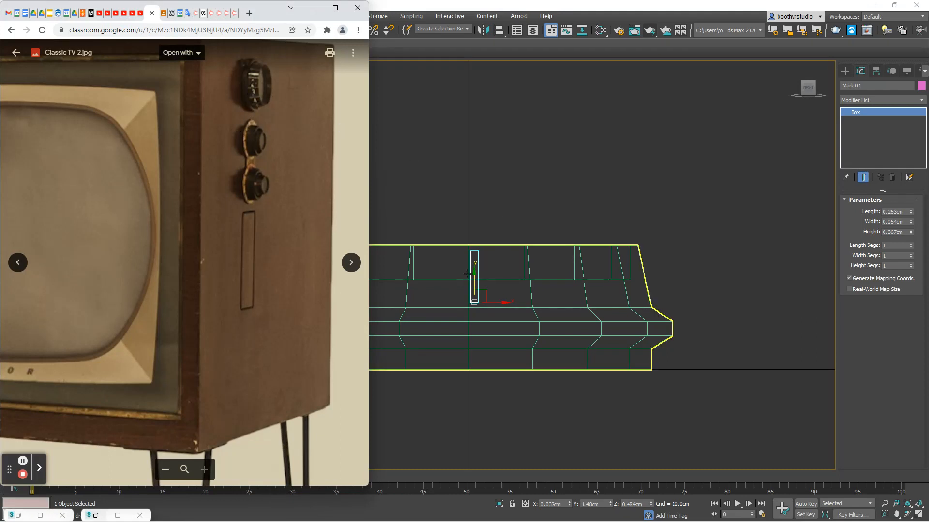
left_click(427, 140)
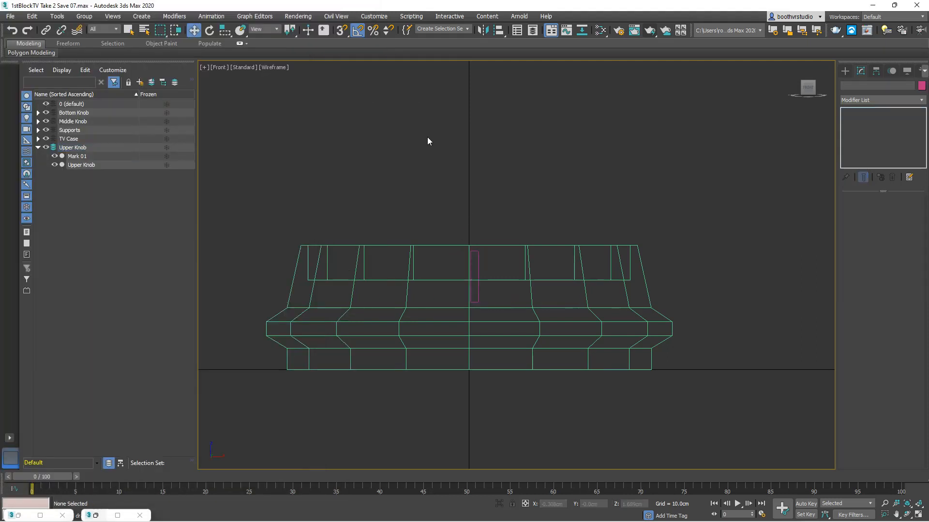
Center Mark 01 on the knob by setting its X and Y positions to 0, keeping its height above the grid.
left_click(478, 263)
left_click_drag(497, 303, 492, 304)
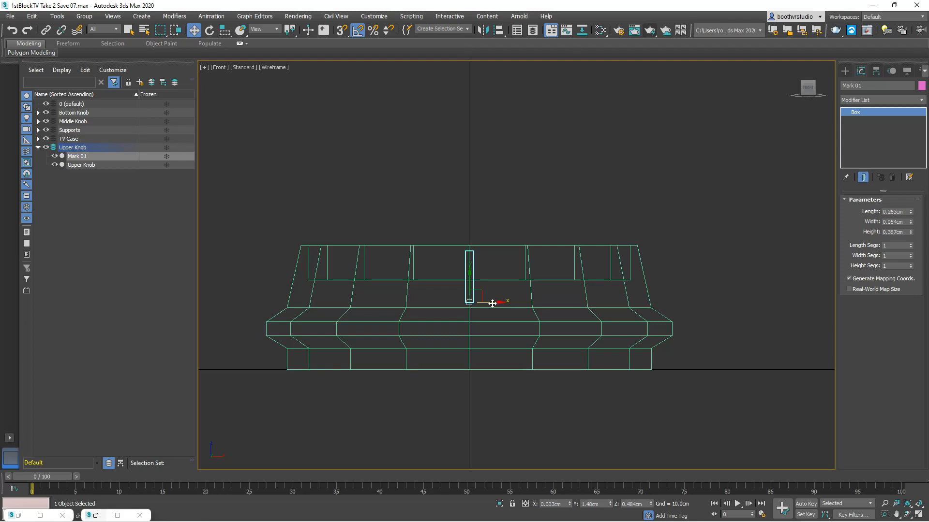
right_click(651, 504)
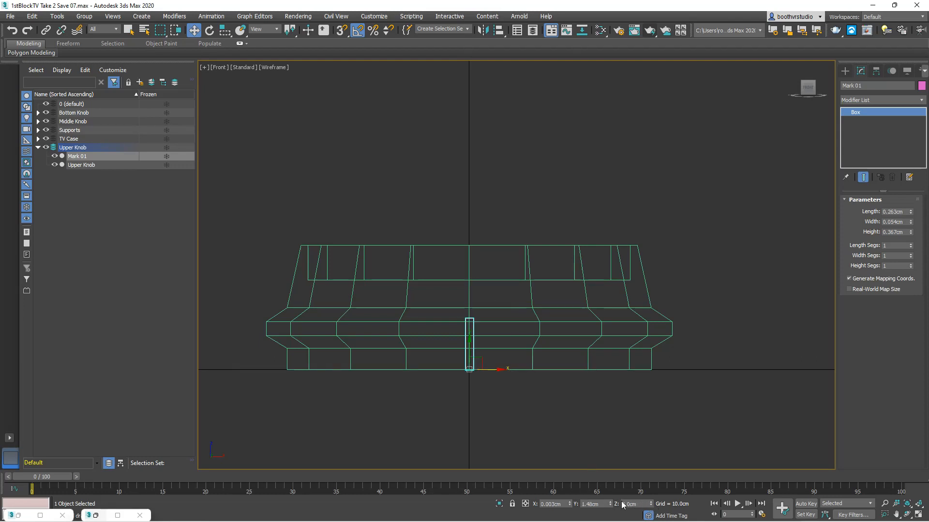
key("ctrl+z")
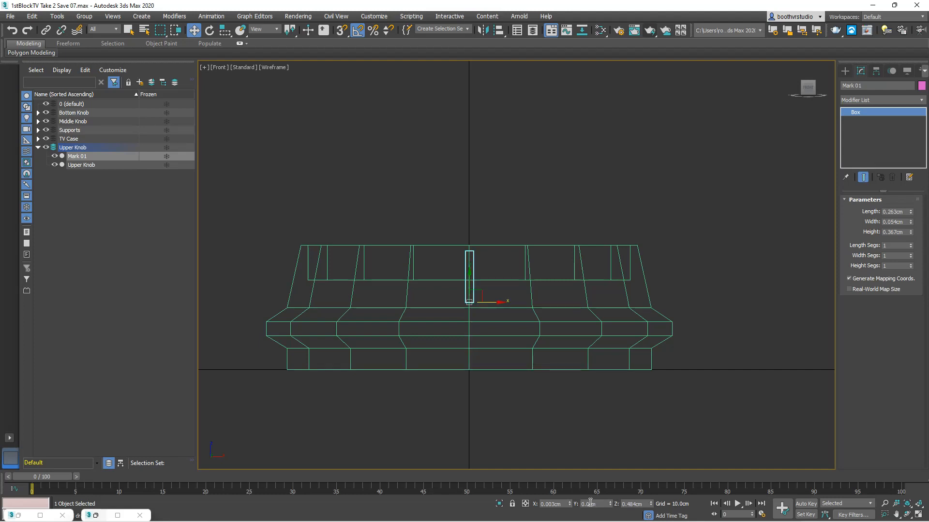
right_click(571, 506)
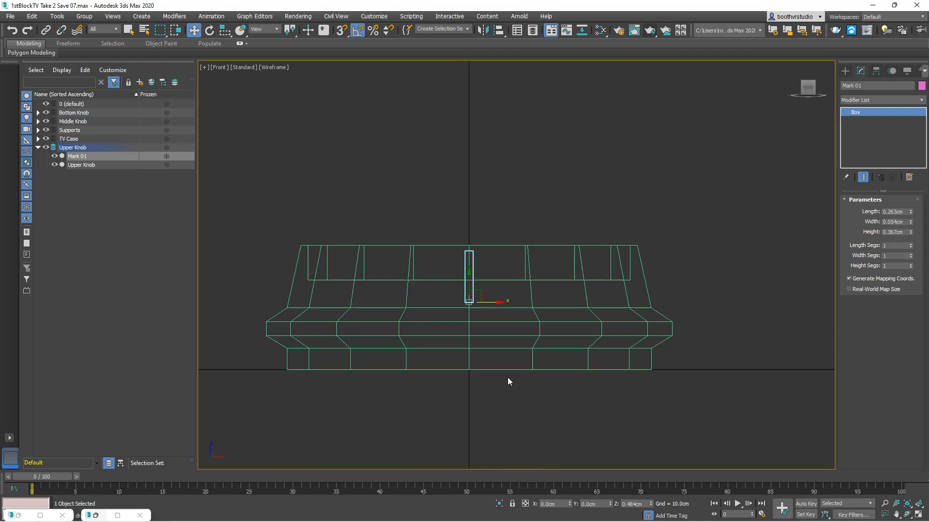
Move Mark 01 along the Y axis to the knob's outer wall, at about Y 1.36 cm.
middle_click_drag(493, 361, 504, 380, "alt")
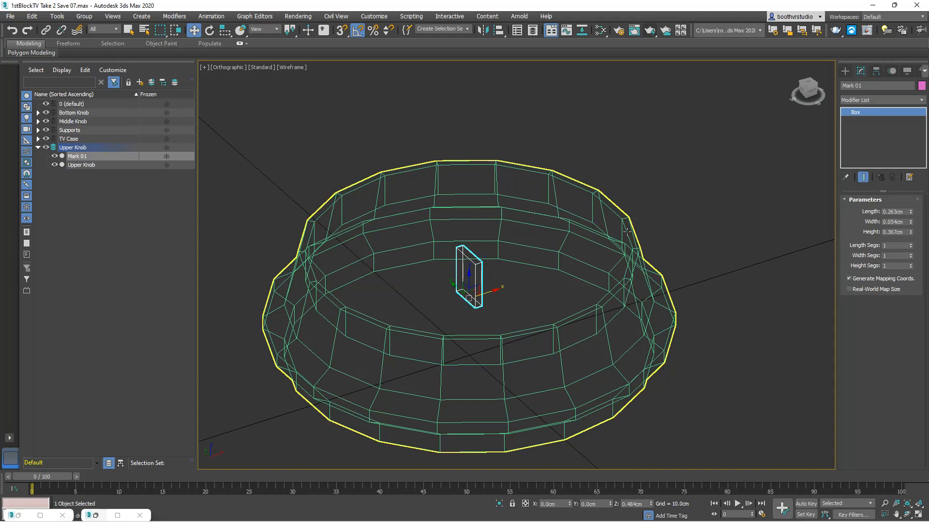
key("f")
scroll(515, 355, "up", 10)
scroll(534, 311, "down", 5)
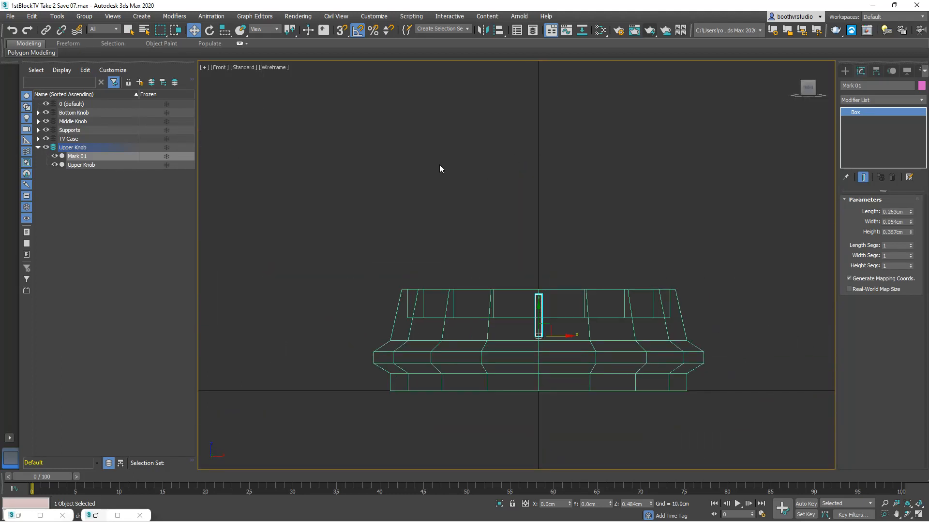
key("p")
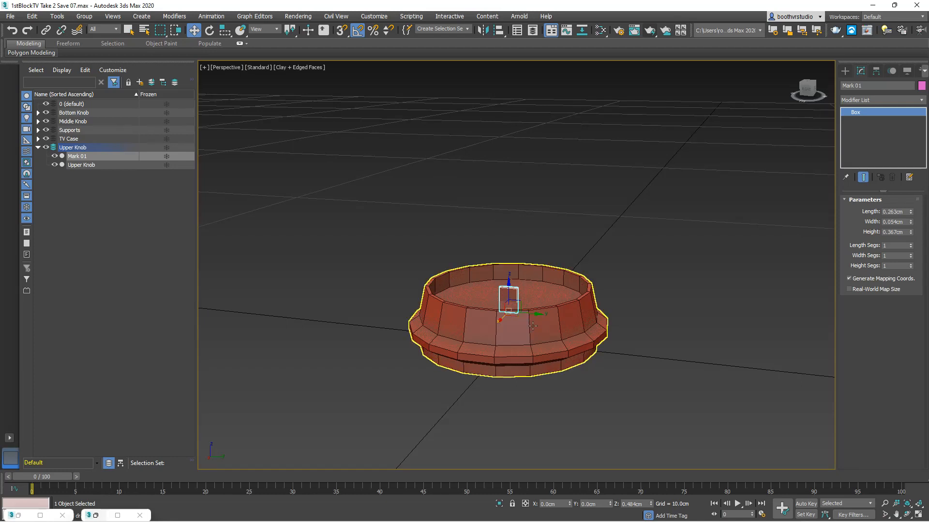
left_click_drag(533, 315, 623, 328)
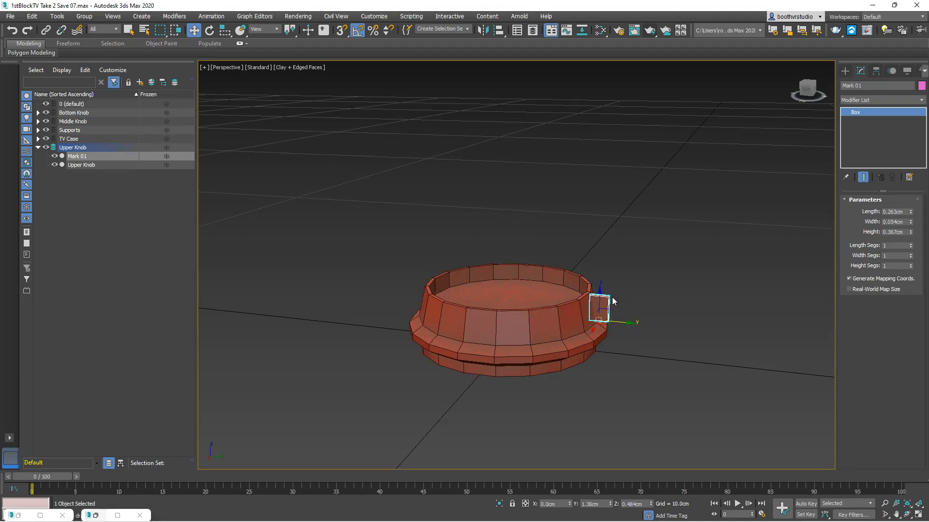
Reduce Mark 01's length to about 0.063 cm.
key("z")
scroll(581, 257, "down", 1)
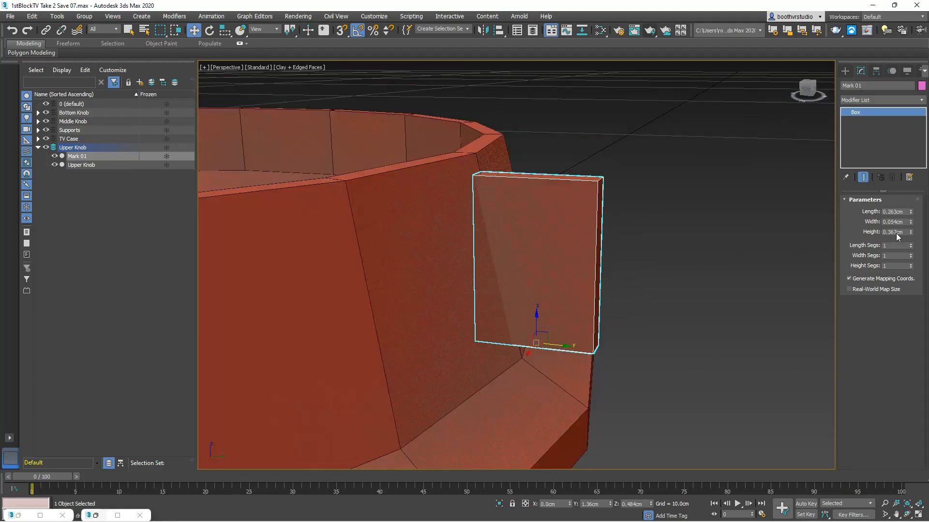
left_click_drag(910, 214, 912, 224)
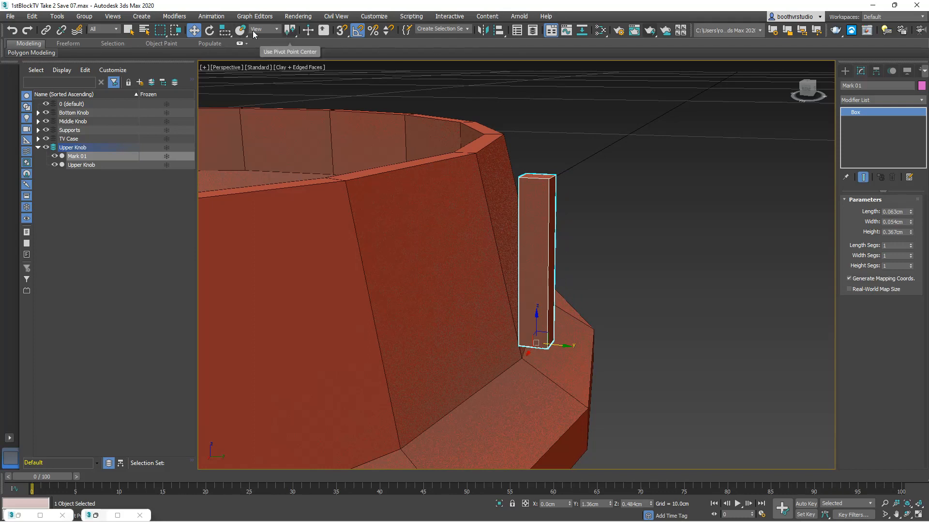
Rotate Mark 01 about the X axis so it leans inward along the slope of the knob's outer wall.
key("e")
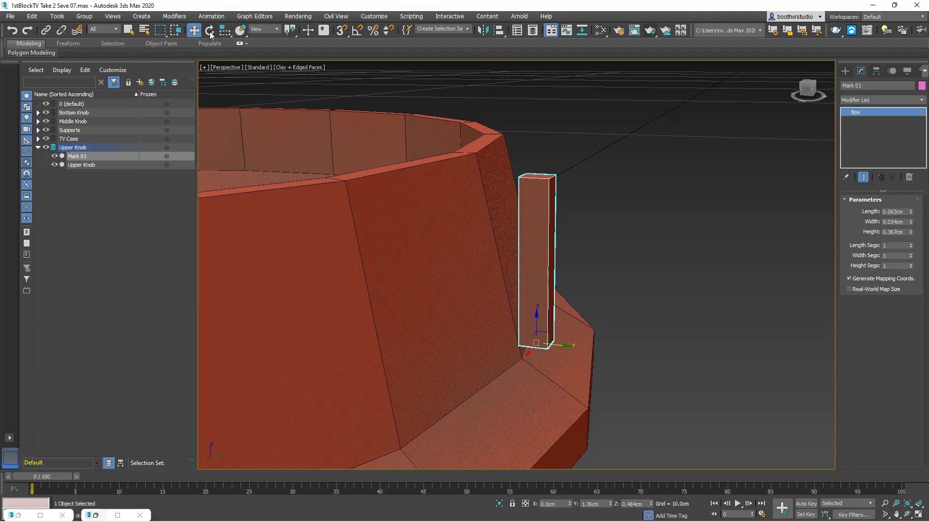
mouse_move(557, 338)
middle_mouse_down("alt")
mouse_move(570, 353)
mouse_move(518, 442)
mouse_move(479, 353)
mouse_move(556, 354)
middle_mouse_up("alt")
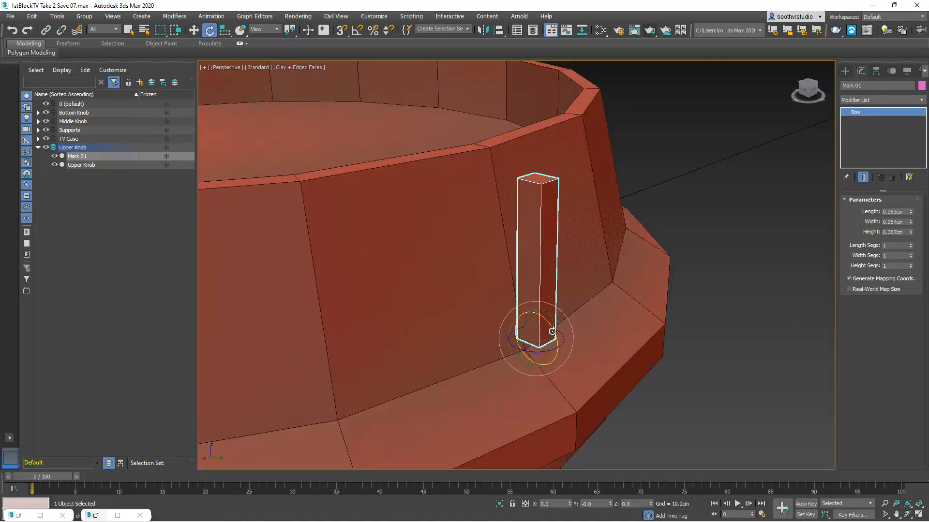
mouse_move(552, 331)
left_mouse_down()
mouse_move(534, 334)
mouse_move(542, 322)
left_mouse_up()
middle_click_drag(542, 322, 563, 333, "alt")
left_click_drag(520, 319, 521, 317)
middle_click_drag(522, 317, 537, 310, "alt")
Move Mark 01 against the knob's sloped wall and down onto the ledge, at about Y 1.338 cm and Z 0.398 cm.
left_click(193, 30)
left_click_drag(564, 340, 550, 338)
middle_click_drag(550, 339, 600, 304, "alt")
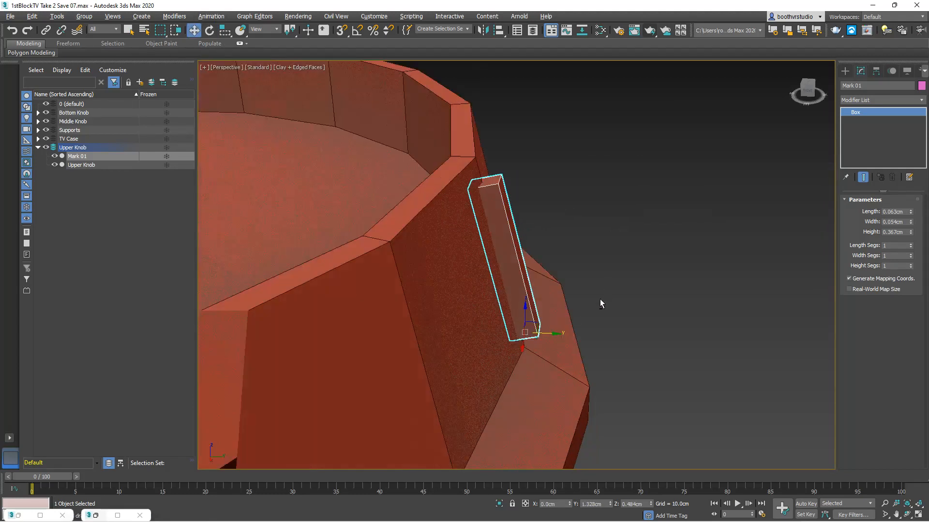
middle_click_drag(543, 320, 430, 299, "alt")
left_click_drag(490, 316, 481, 353)
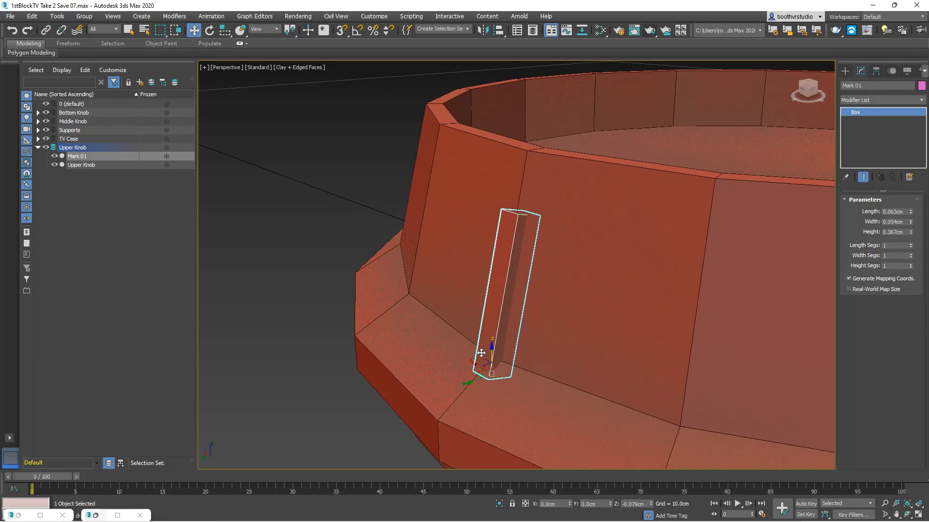
middle_click_drag(481, 353, 639, 339, "alt")
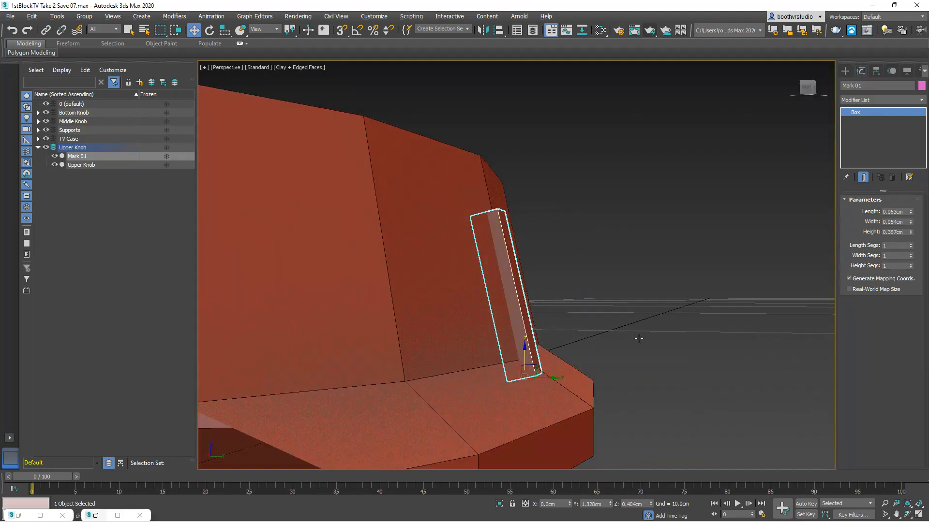
left_click_drag(551, 378, 557, 379)
middle_click_drag(581, 356, 550, 374, "alt")
left_click_drag(559, 377, 555, 376)
middle_click_drag(556, 375, 551, 346, "alt")
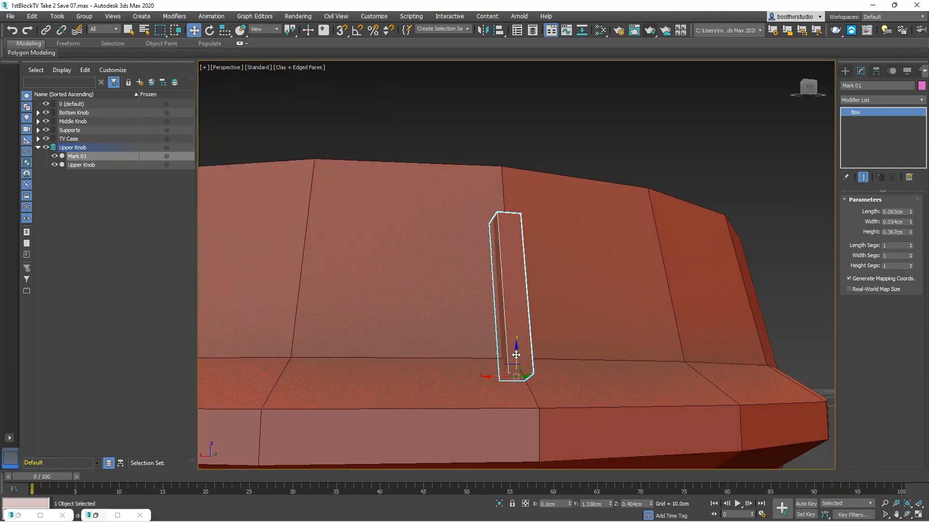
left_click_drag(517, 355, 518, 358)
middle_click_drag(539, 349, 579, 351, "alt")
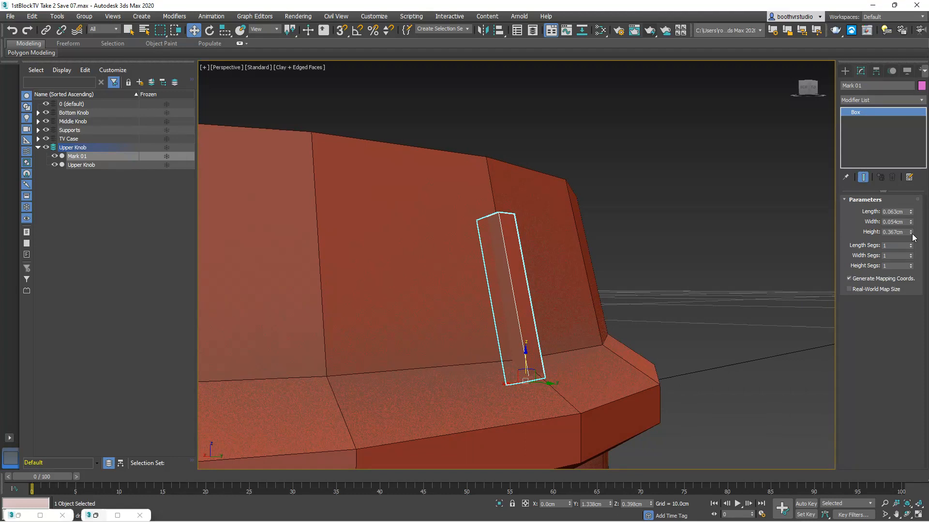
Increase Mark 01's height to about 0.527 cm to reach the knob's rim, and lower it to about Z 0.38 cm.
left_click_drag(910, 232, 911, 232)
middle_click_drag(546, 180, 575, 221, "alt")
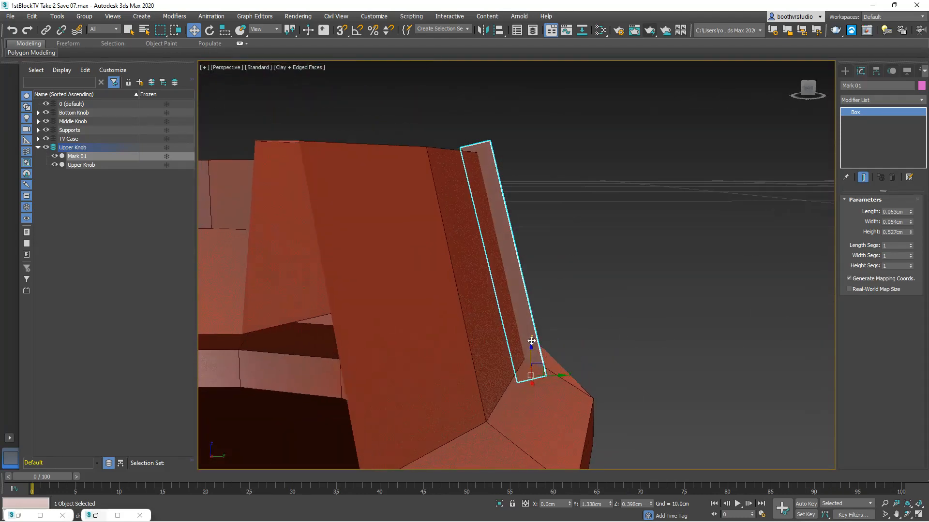
left_click_drag(531, 348, 539, 355)
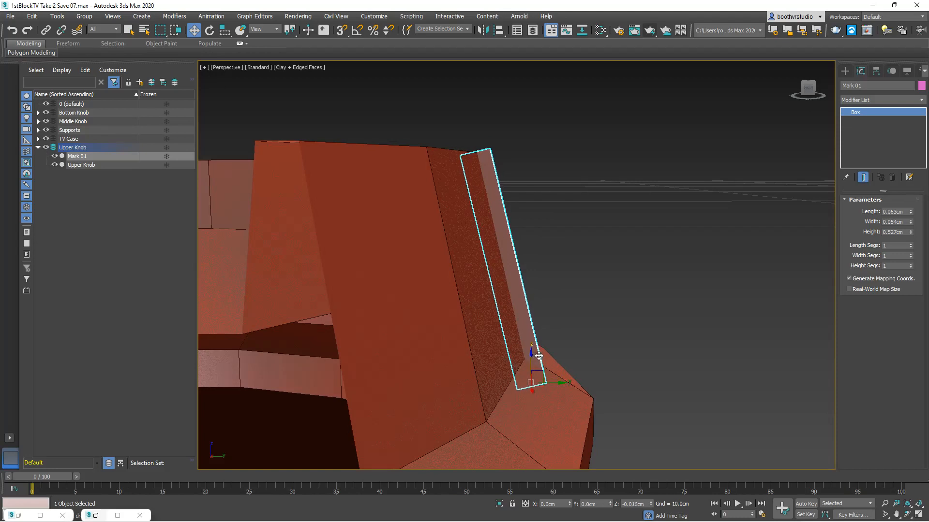
middle_click_drag(600, 296, 576, 280, "alt")
left_click_drag(530, 341, 530, 343)
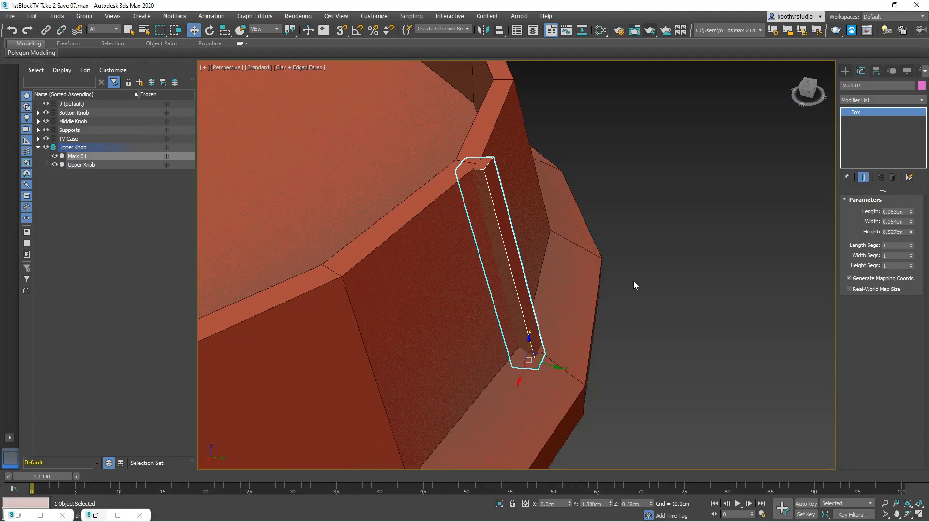
In the Top view, align only Mark 01's pivot to the world and place it at the origin, X, Y and Z 0.
middle_click_drag(657, 290, 620, 286, "alt")
scroll(576, 241, "down", 2)
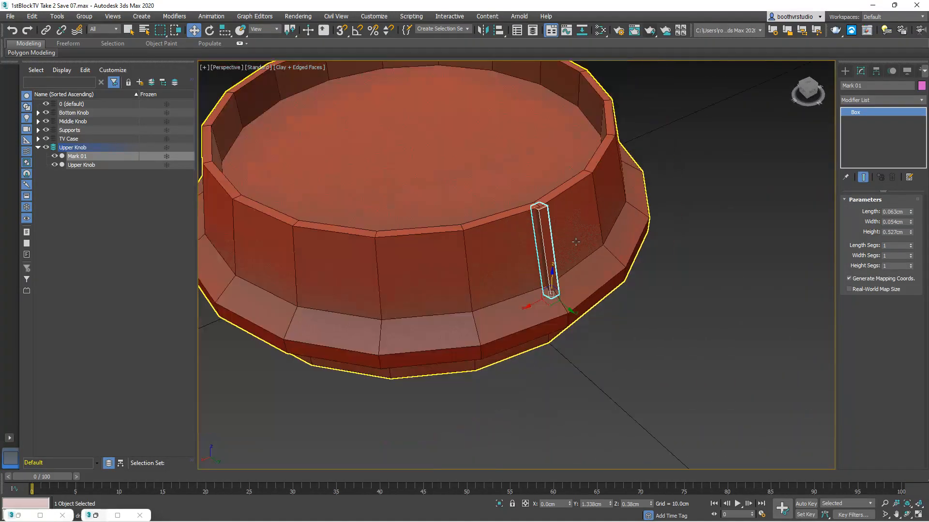
scroll(576, 241, "down", 2)
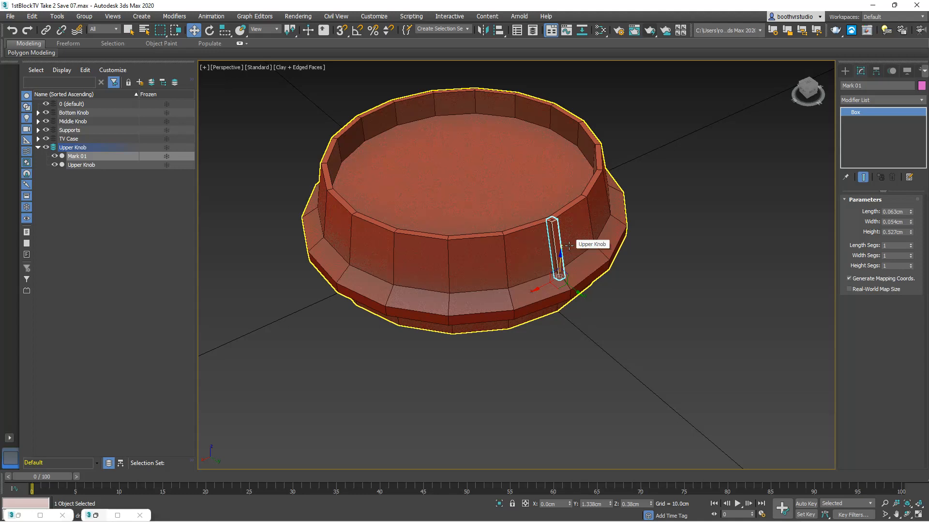
key("t")
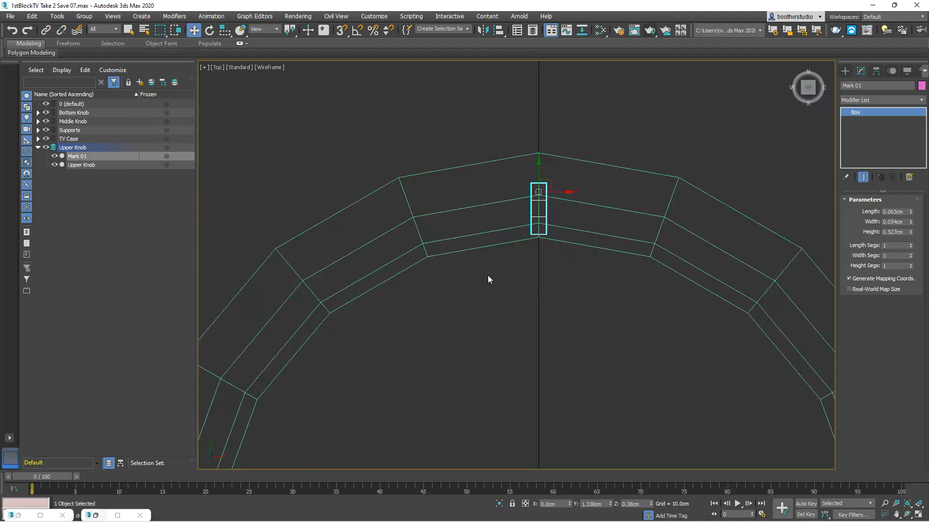
scroll(489, 277, "down", 2)
middle_click_drag(527, 359, 524, 232)
scroll(524, 235, "down", 2)
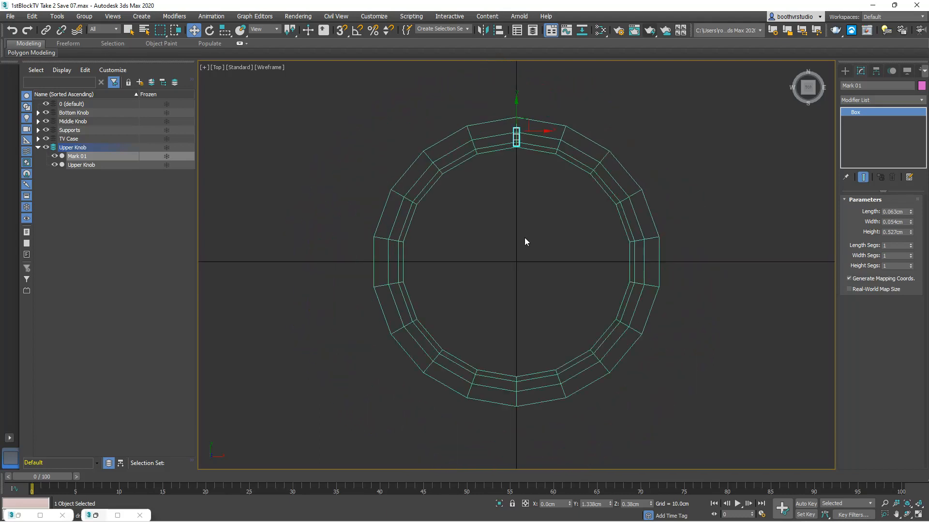
middle_click_drag(514, 237, 513, 236)
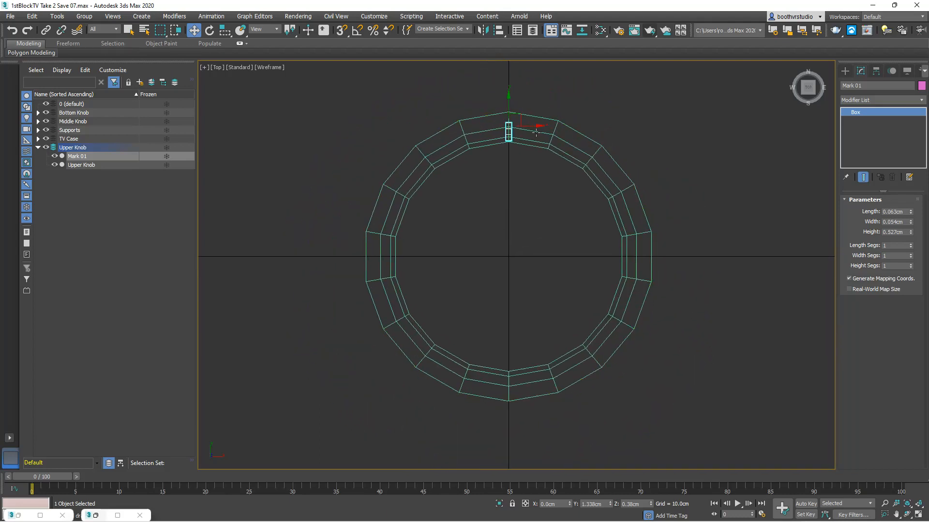
left_click(875, 72)
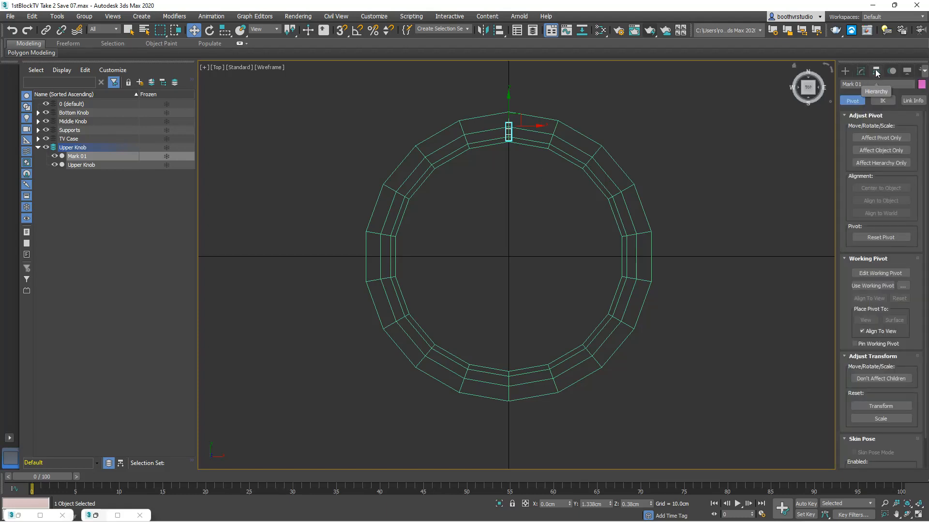
left_click(888, 139)
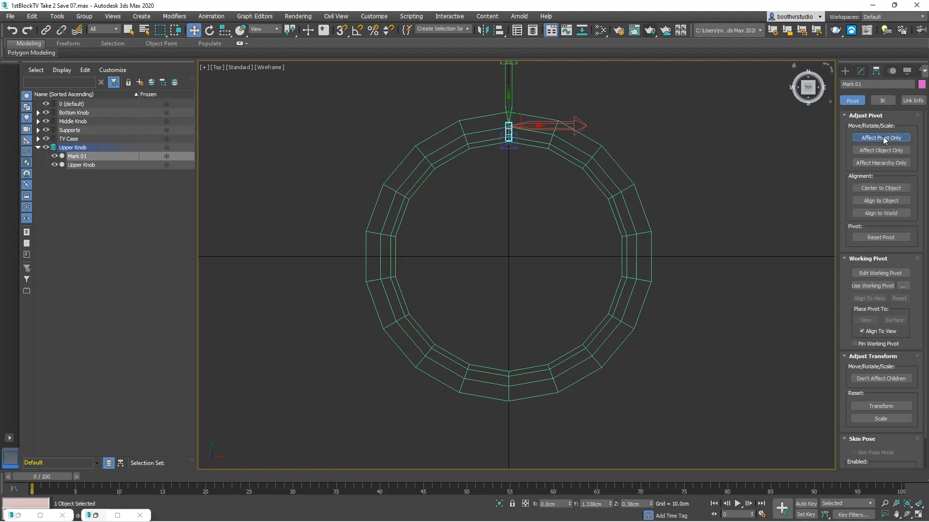
left_click(879, 213)
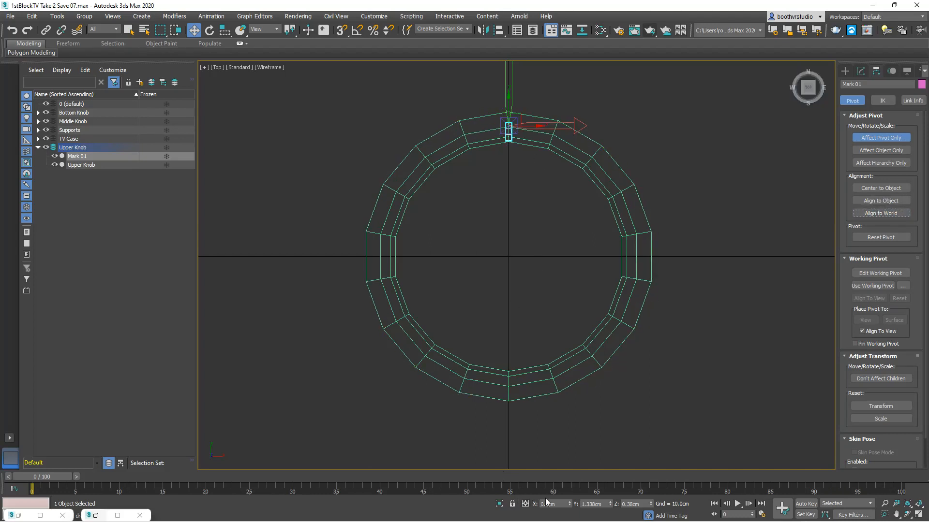
right_click(611, 504)
right_click(650, 504)
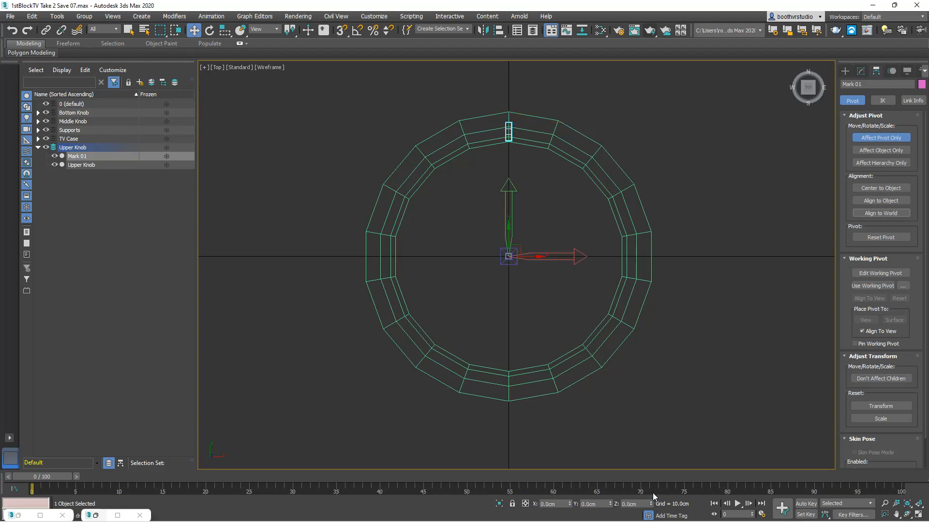
scroll(617, 436, "up", 2)
scroll(575, 231, "down", 3)
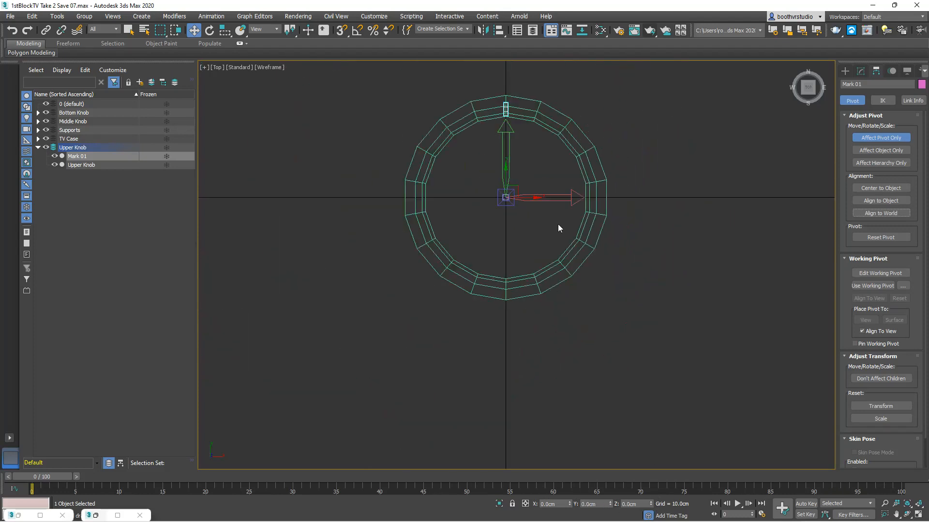
middle_click_drag(569, 169, 567, 207)
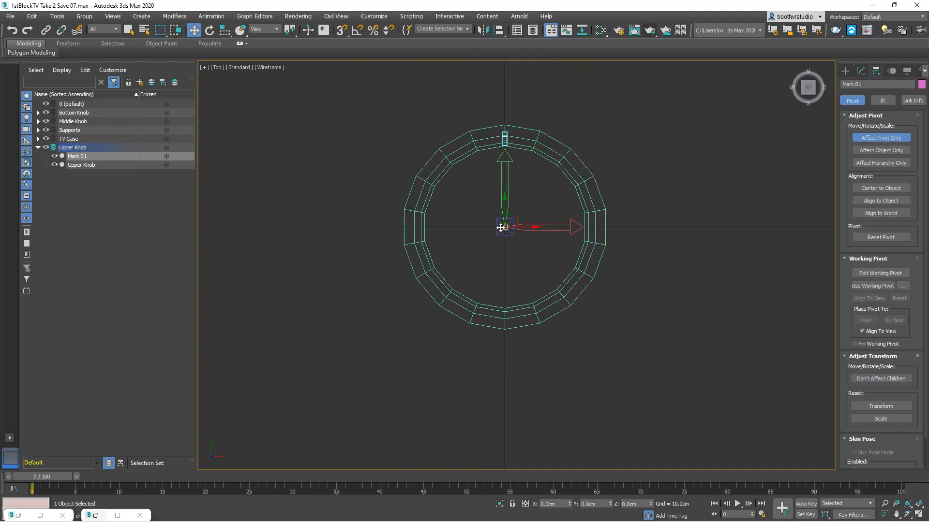
left_click(881, 138)
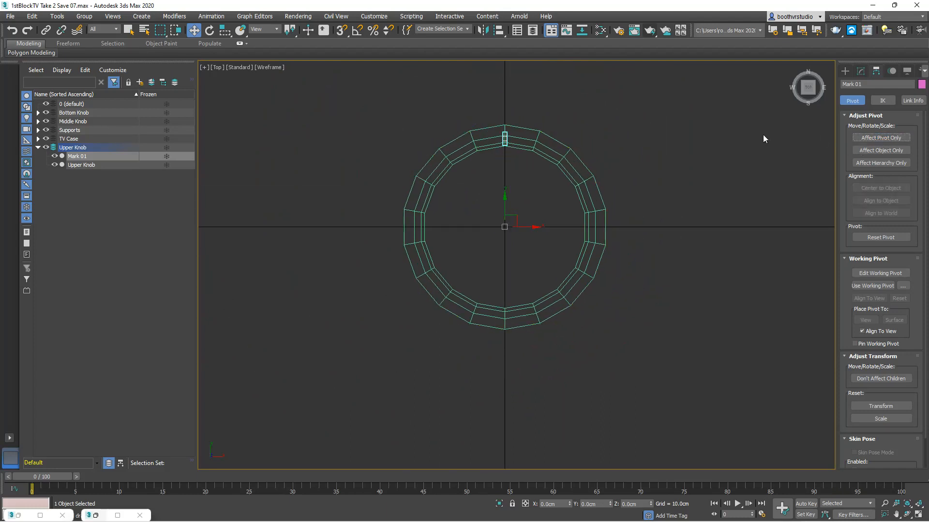
Clone Mark 01 around the knob as 18 instances by rotating it -20 degrees about the Z axis with angle snap.
left_click(210, 31)
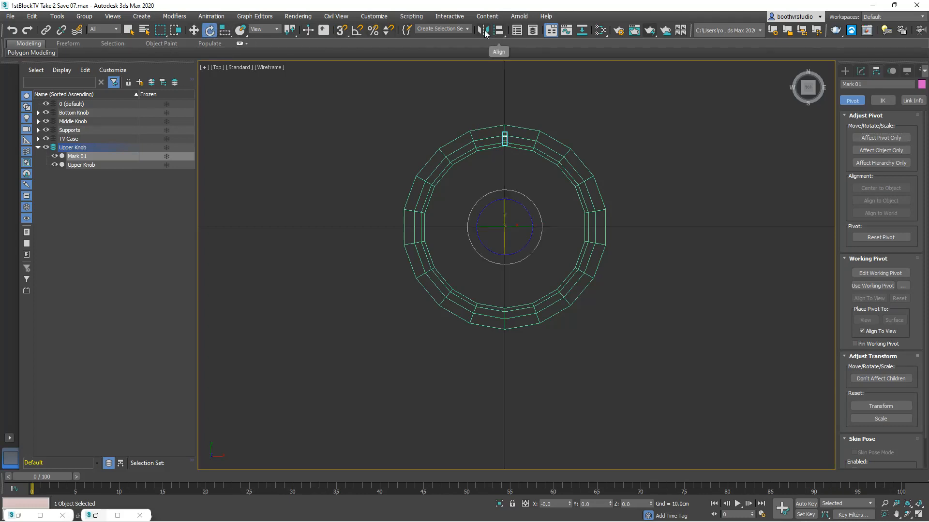
left_click(356, 31)
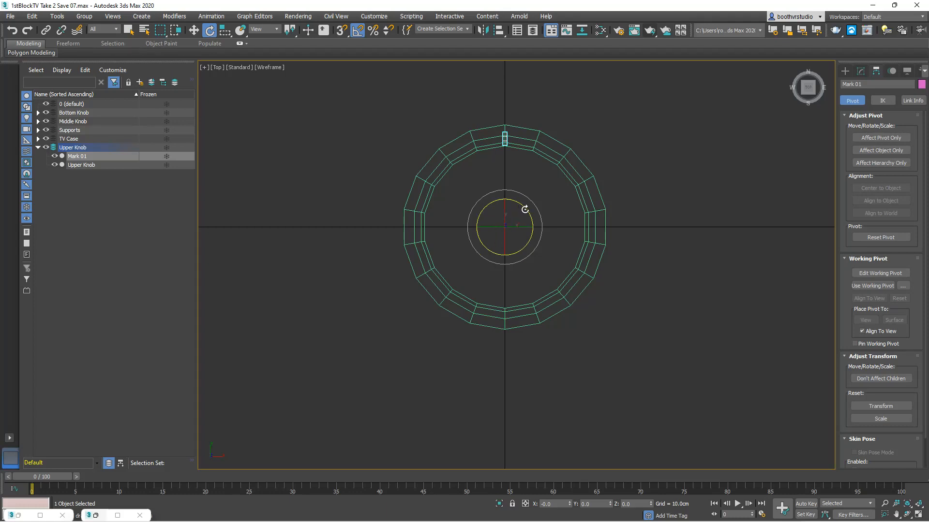
left_click_drag(525, 210, 531, 215)
left_click(481, 270)
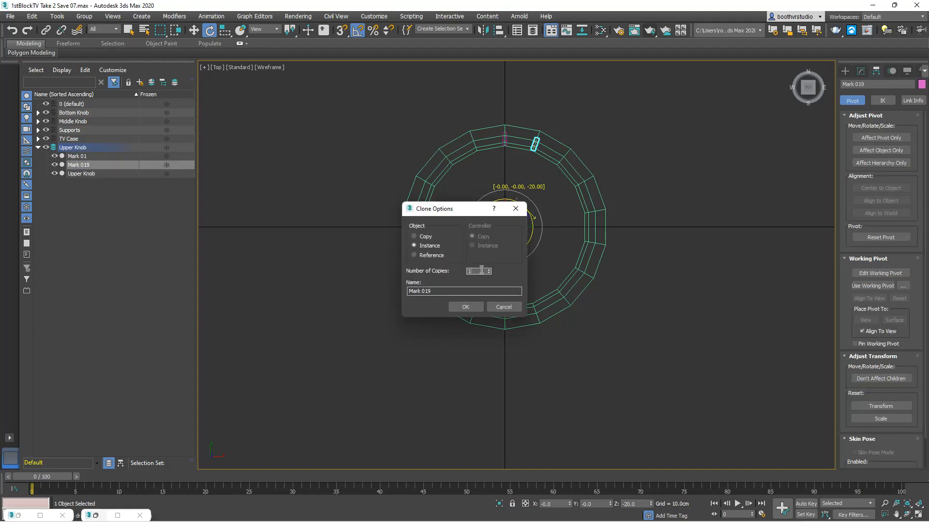
type("8")
left_click(465, 308)
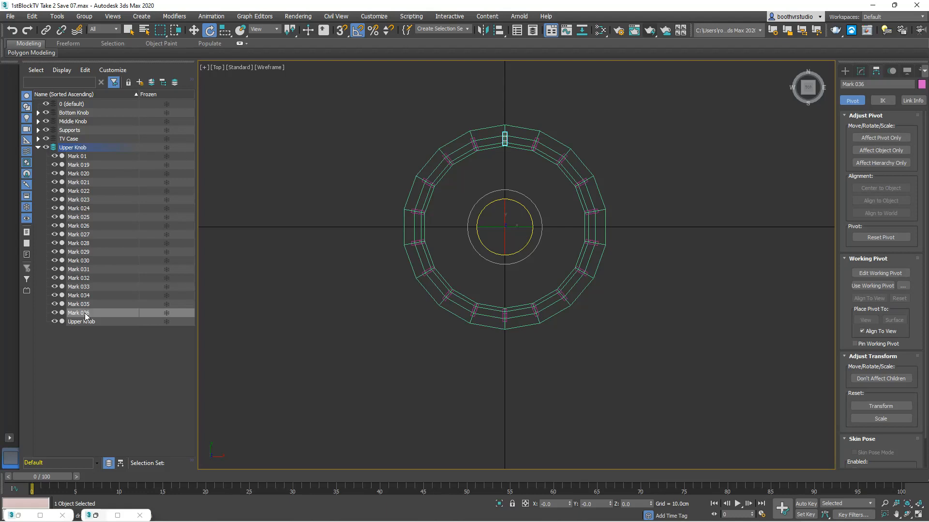
Delete Mark 036, the instance that overlaps Mark 01, and return to the Perspective view.
left_click(91, 165)
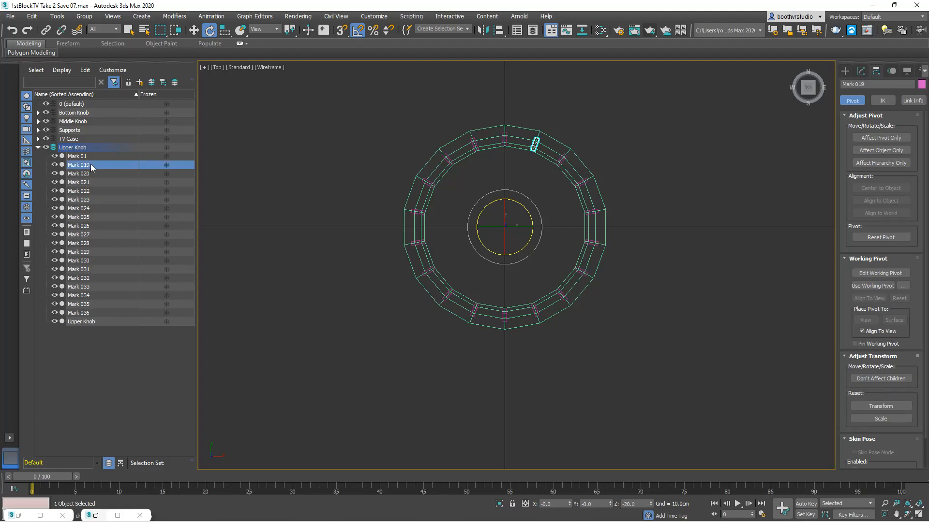
left_click(91, 174)
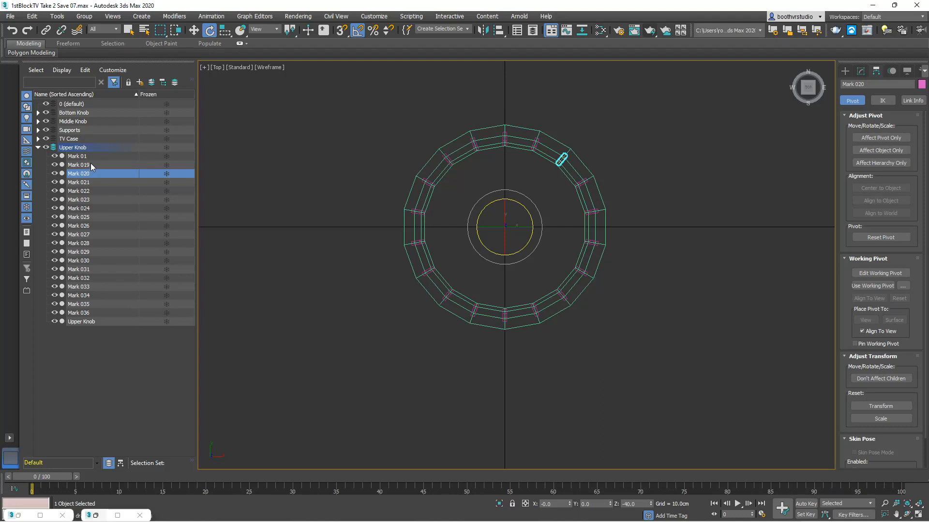
left_click(91, 313)
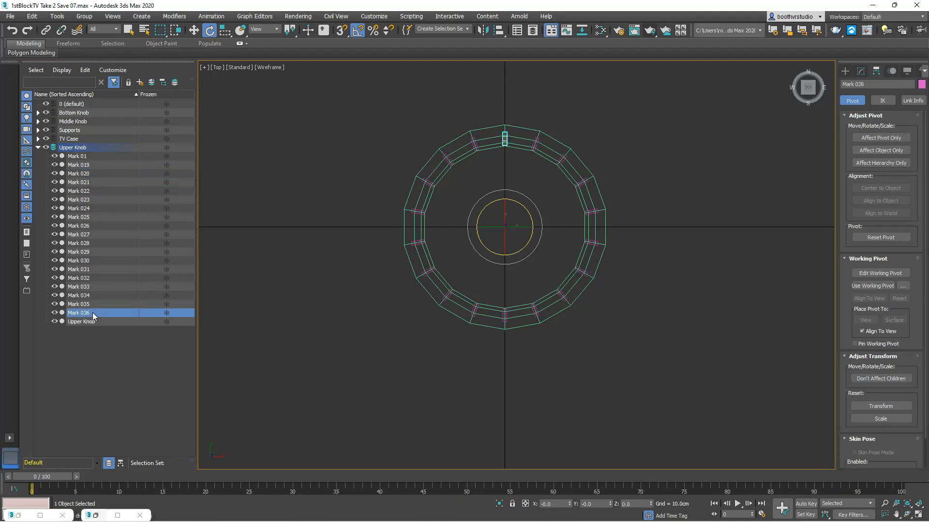
left_click(87, 156)
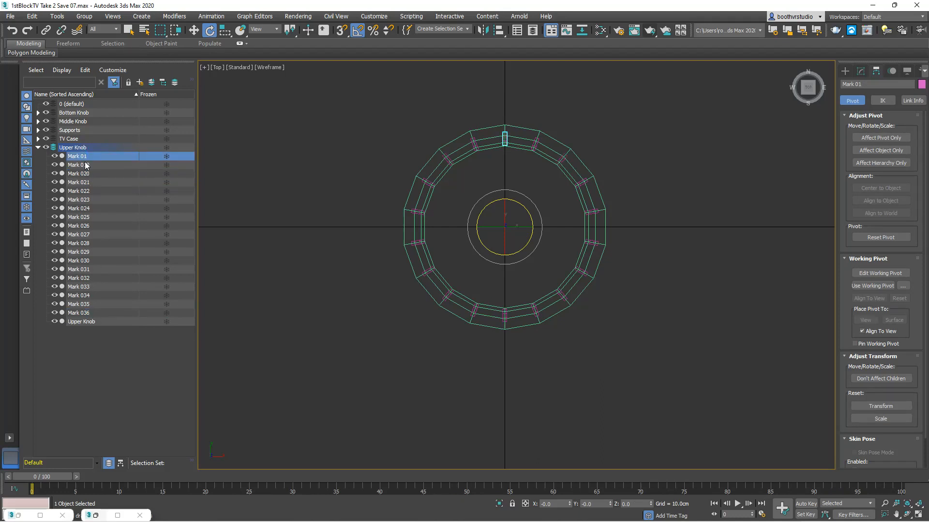
left_click(91, 313)
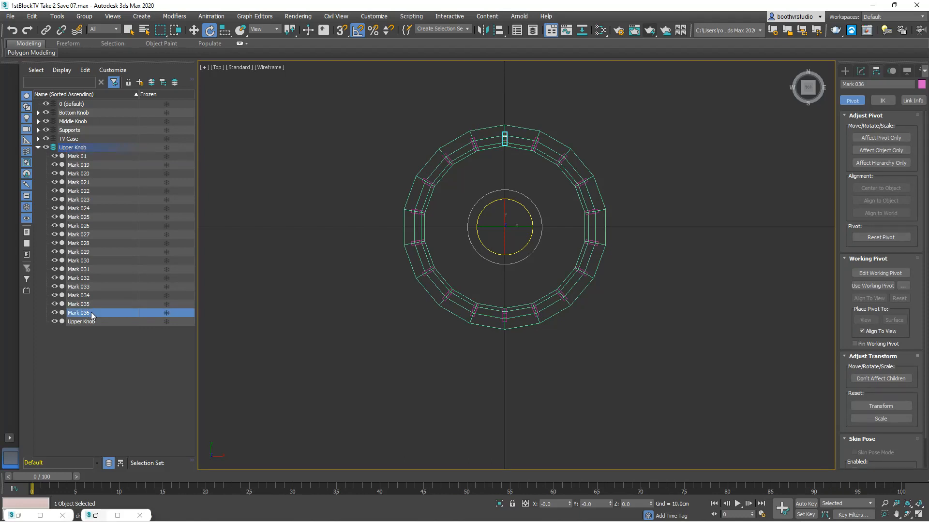
key("Delete")
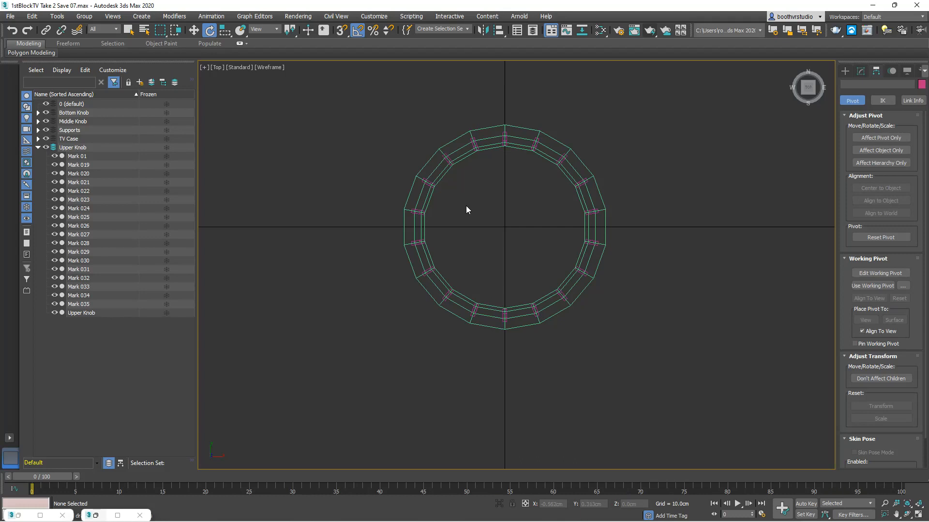
key("p")
scroll(488, 234, "up", 2)
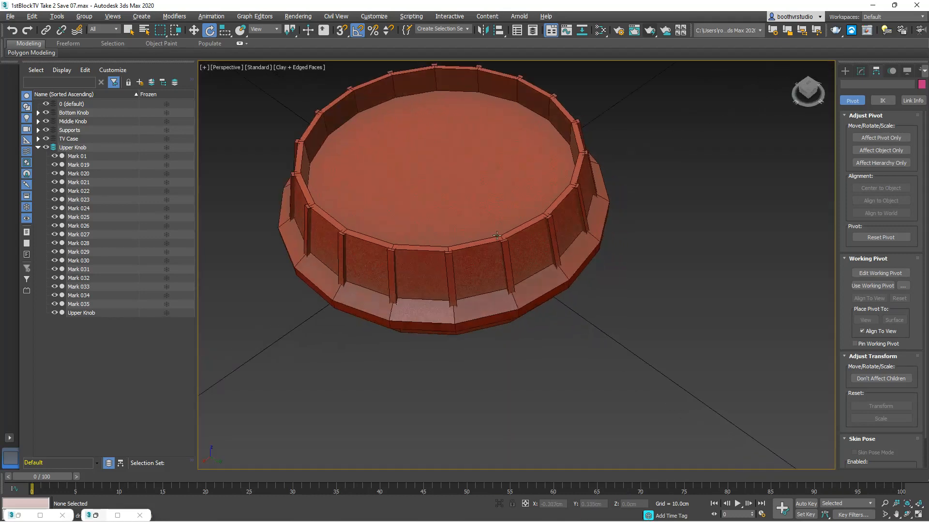
Rename Mark 019 as Mark 2 and Mark 01 as Mark 1 in the Upper Knob layer.
scroll(496, 235, "up", 1)
middle_click_drag(496, 236, 534, 276, "alt")
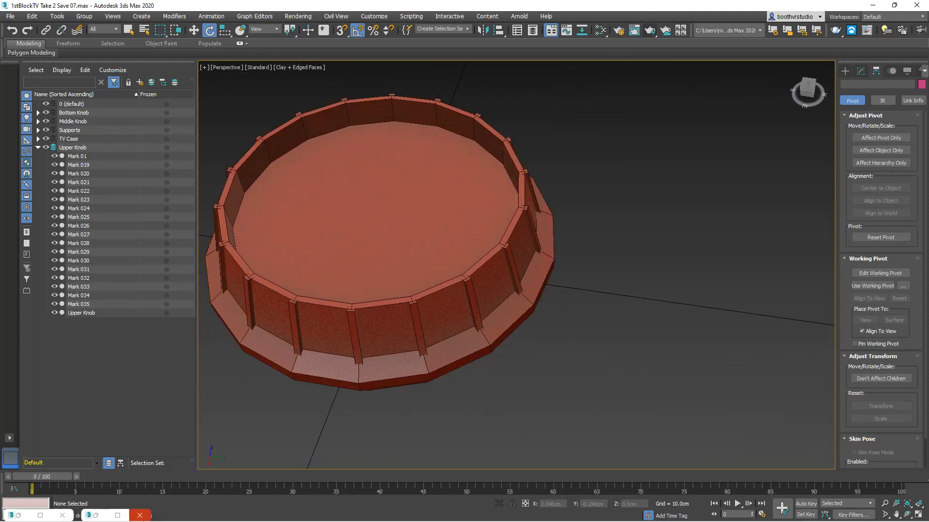
left_click(84, 165)
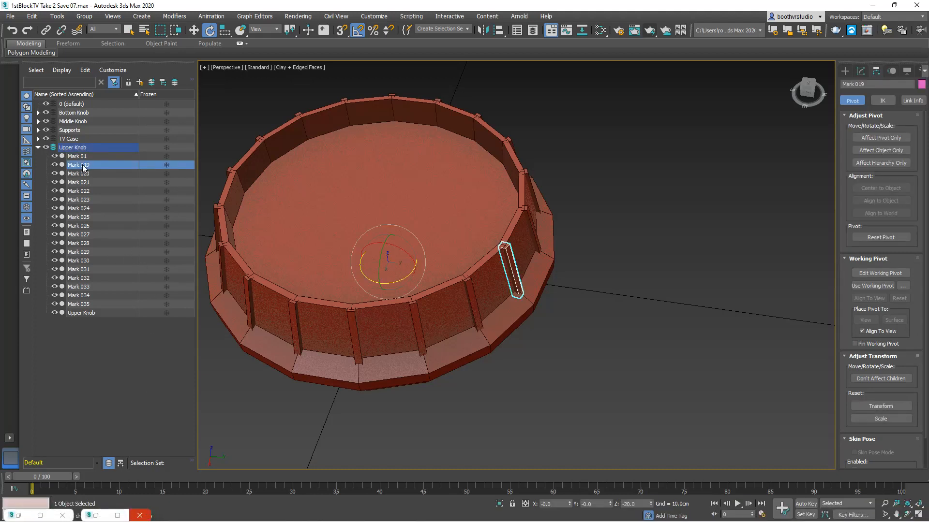
left_click(84, 166)
left_click_drag(85, 164, 90, 166)
type("2")
left_click(82, 156)
left_click(85, 157)
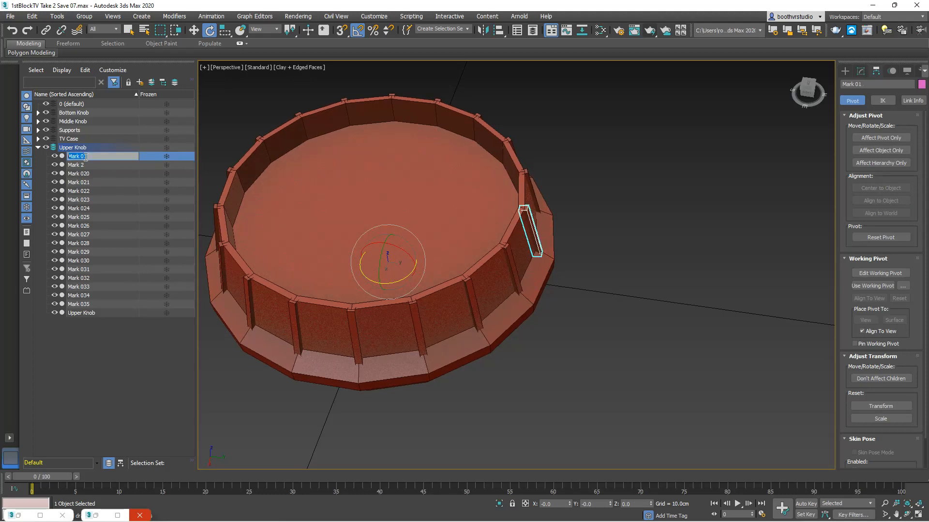
type("Mark 2")
Rename Mark 020 as Mark 3 and Mark 021 as Mark 4.
left_click(86, 172)
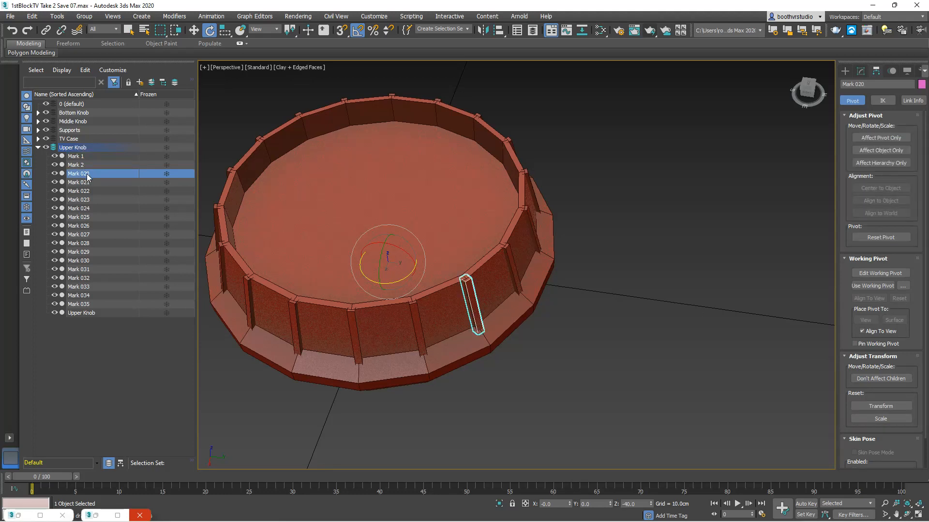
left_click(88, 175)
double_click(92, 175)
type("3")
left_click(82, 182)
left_click(83, 184)
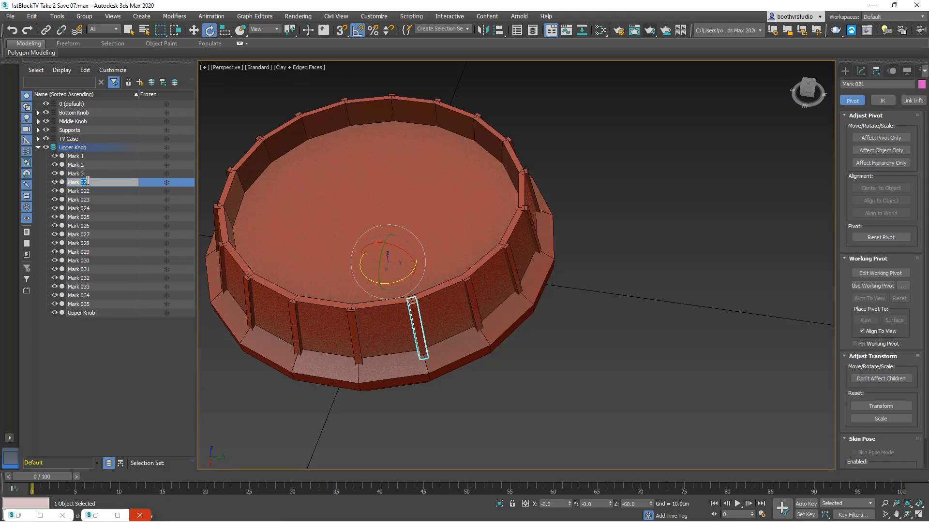
double_click(85, 182)
type("4")
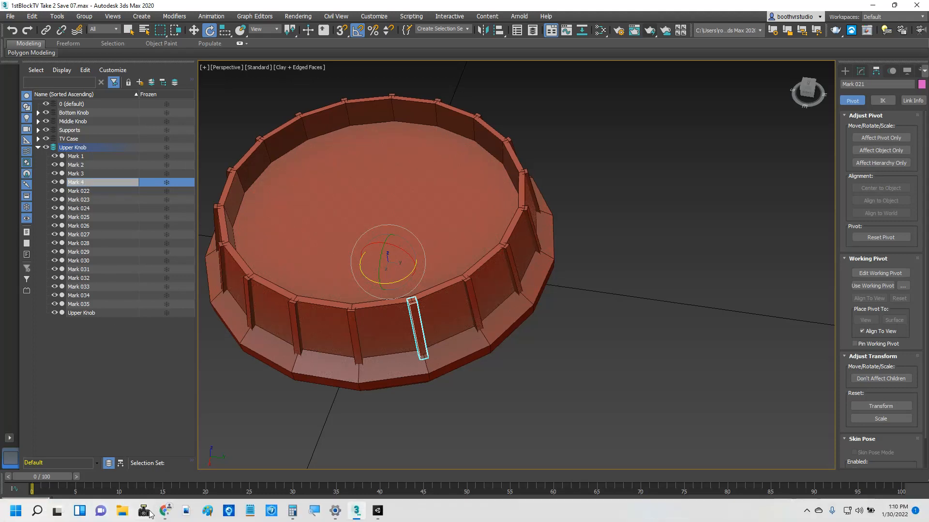
left_click(35, 479)
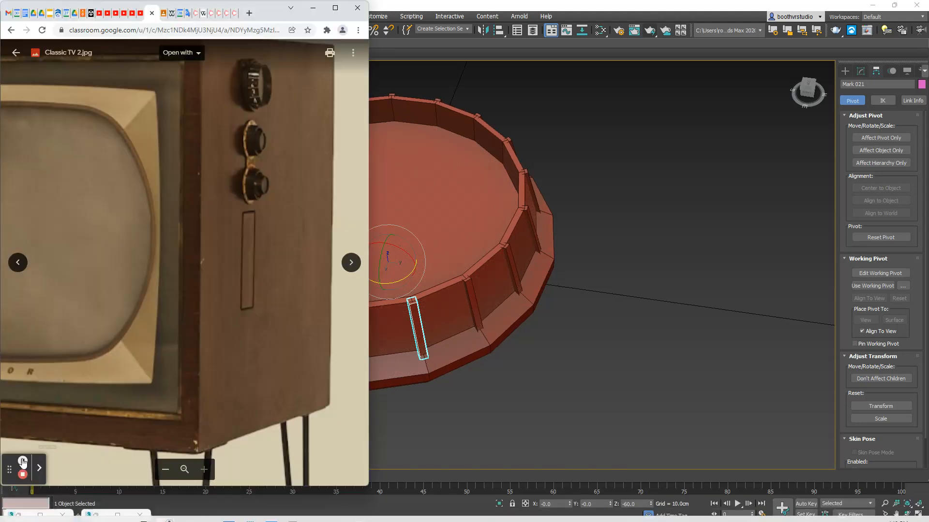
left_click(22, 461)
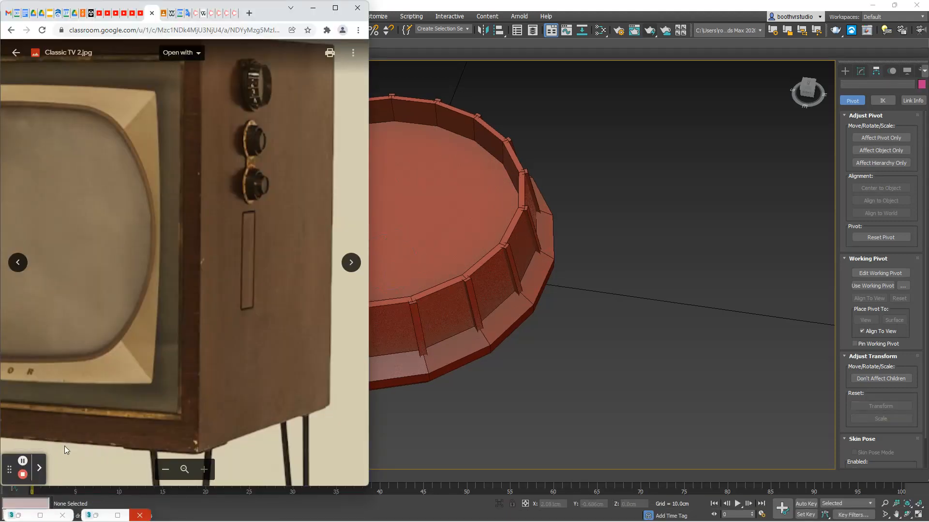
left_click(442, 262)
left_click(442, 263)
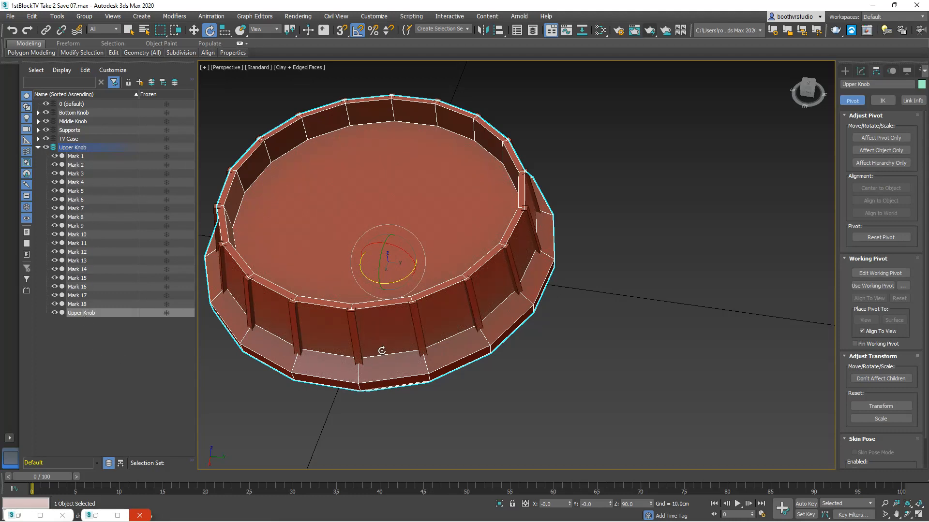
Select Mark 1 through Mark 18 and, affecting only their pivots, center each pivot to its object.
middle_click_drag(379, 348, 422, 342)
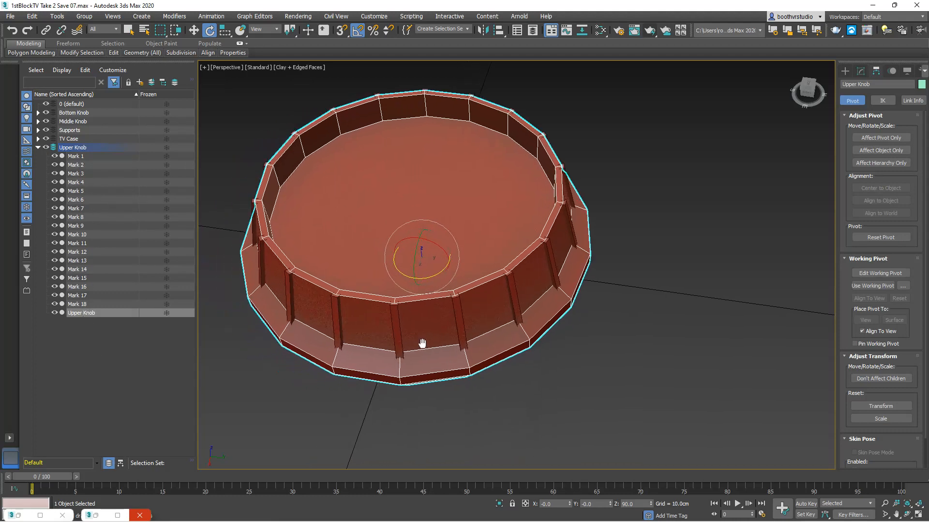
left_click(86, 156)
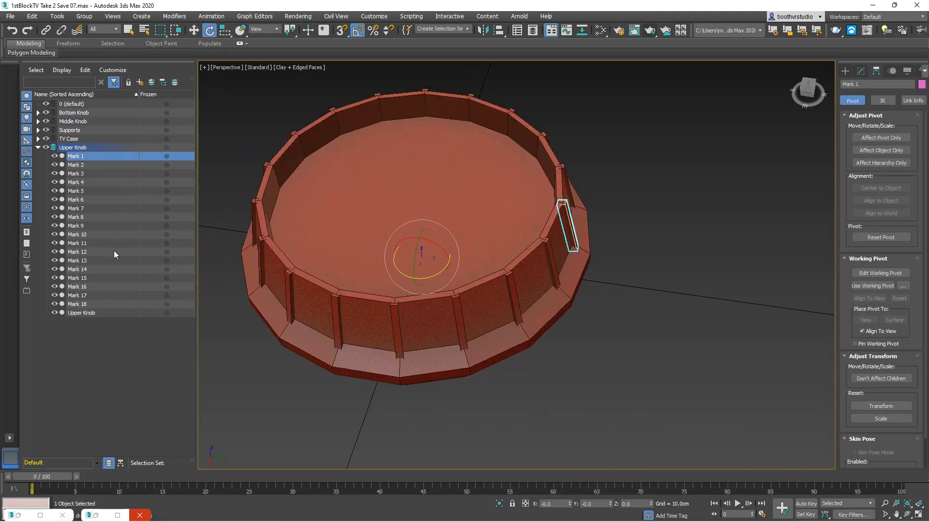
left_click(107, 303, "shift")
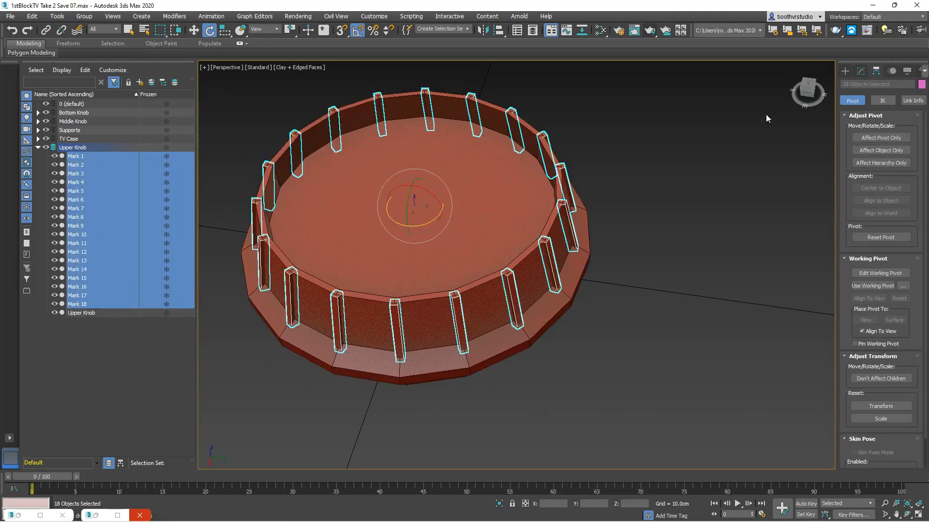
left_click(879, 137)
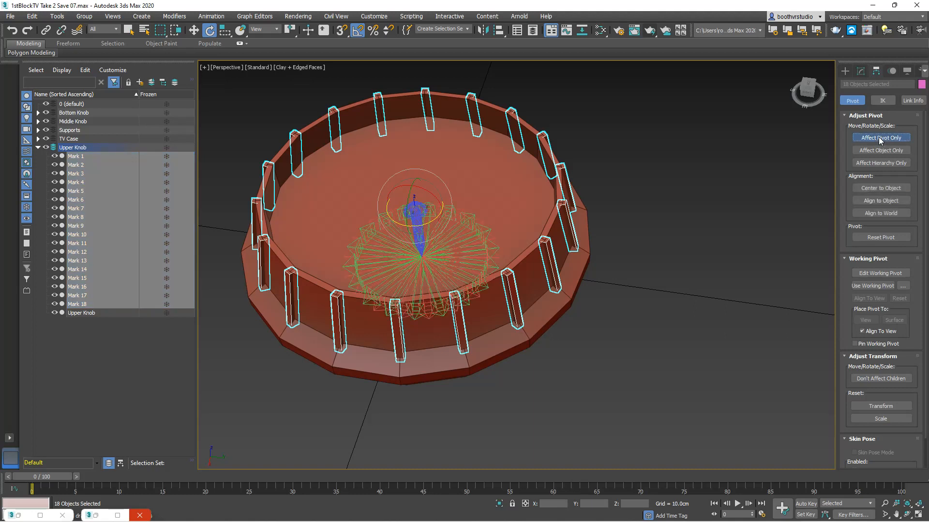
left_click(880, 188)
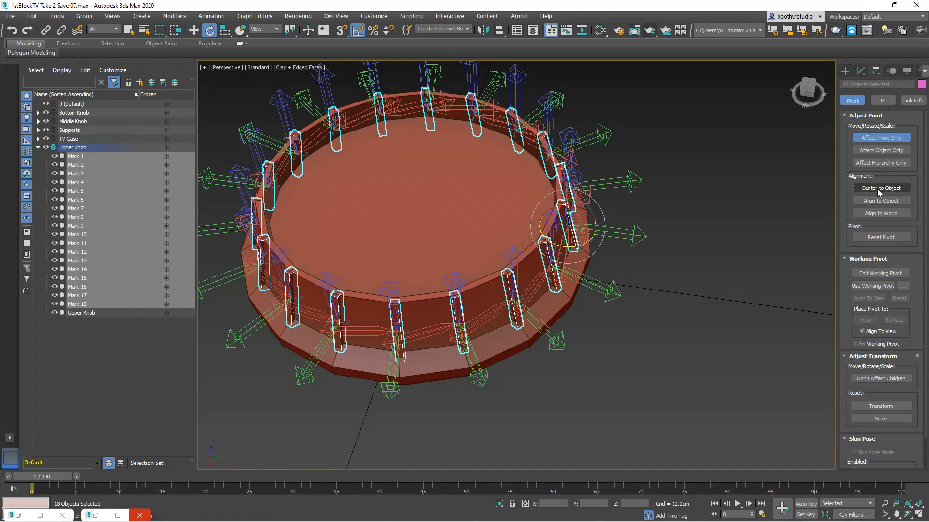
left_click(874, 139)
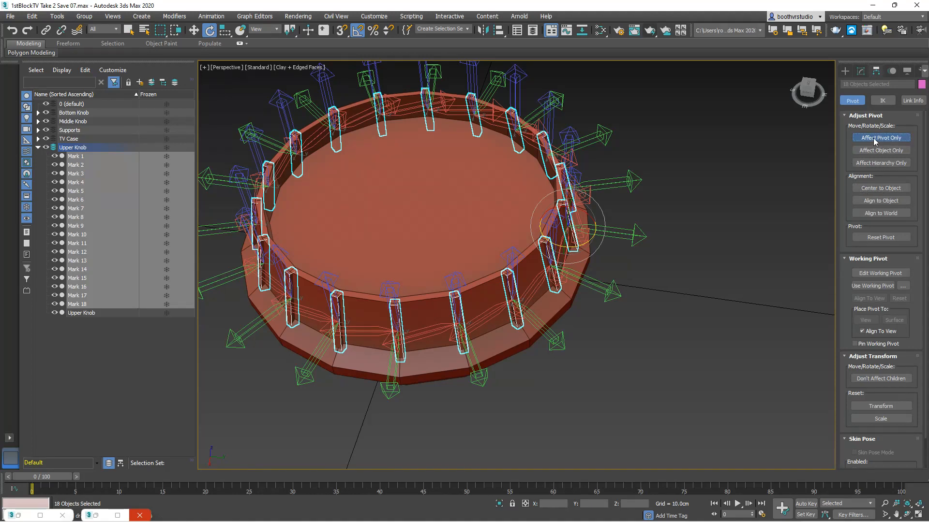
left_click(873, 138)
Collapse the Upper Knob layer and narrow the scene explorer to widen the viewport.
left_click(860, 71)
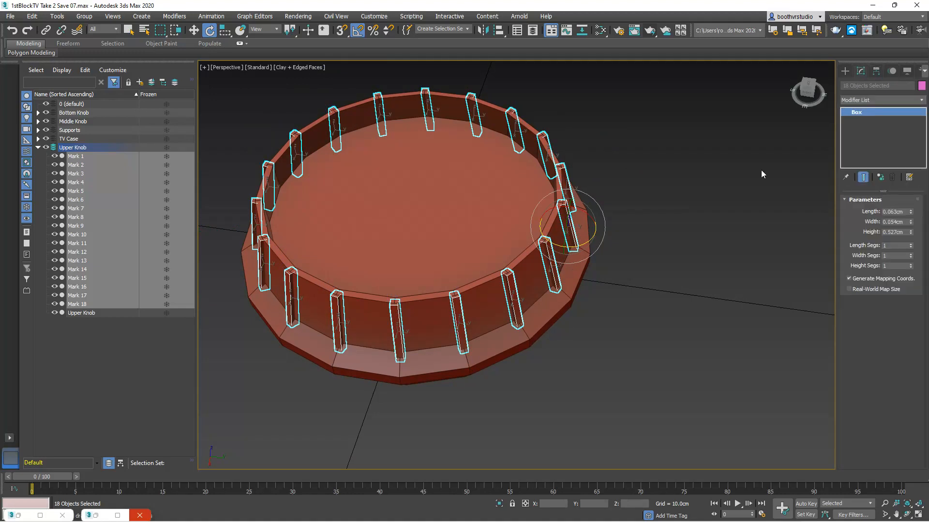
middle_click_drag(648, 303, 604, 271, "alt")
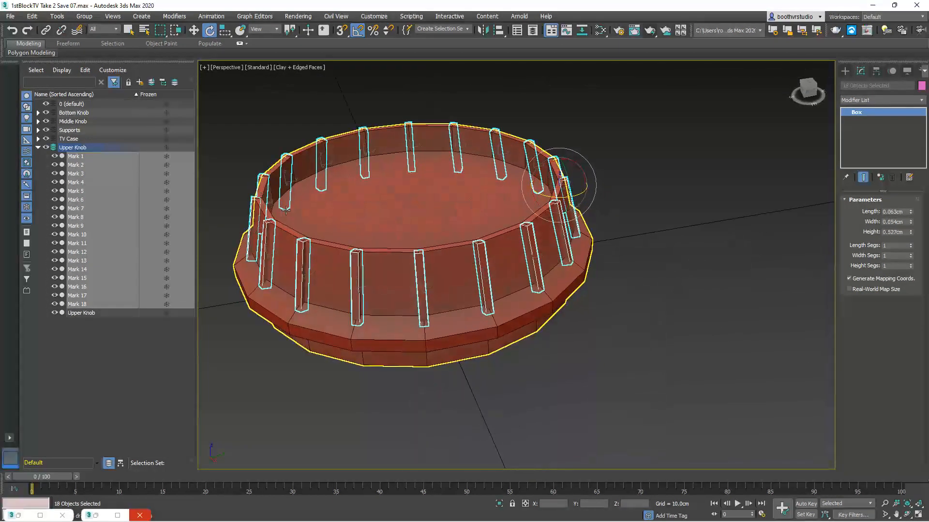
left_click(37, 148)
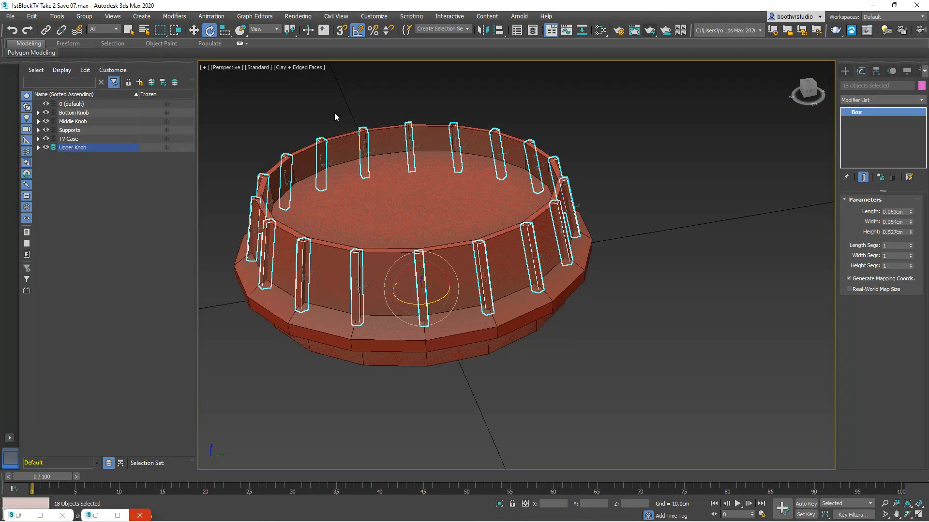
left_click_drag(196, 210, 120, 212)
Unhide all objects in the scene, and select the Upper Knob object in its expanded layer.
scroll(640, 263, "down", 10)
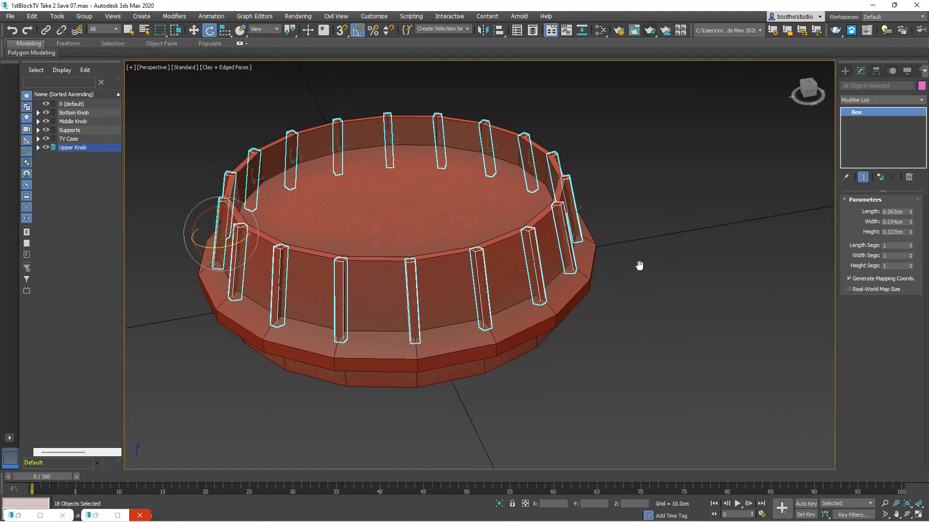
right_click(572, 373)
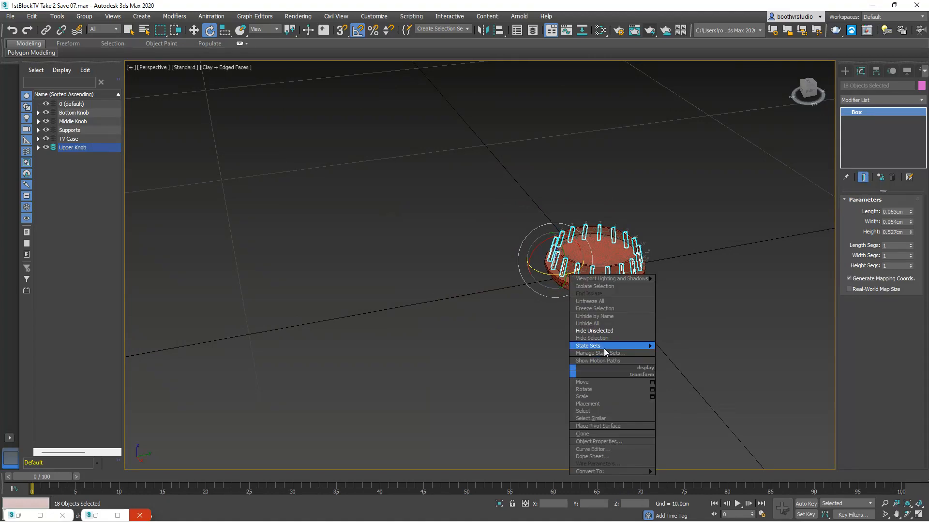
left_click(600, 323)
scroll(587, 285, "down", 3)
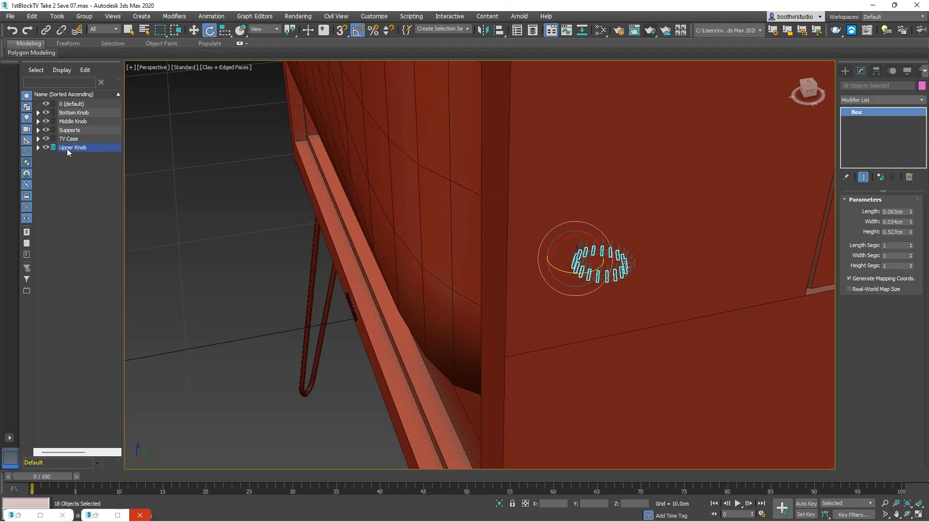
left_click(38, 147)
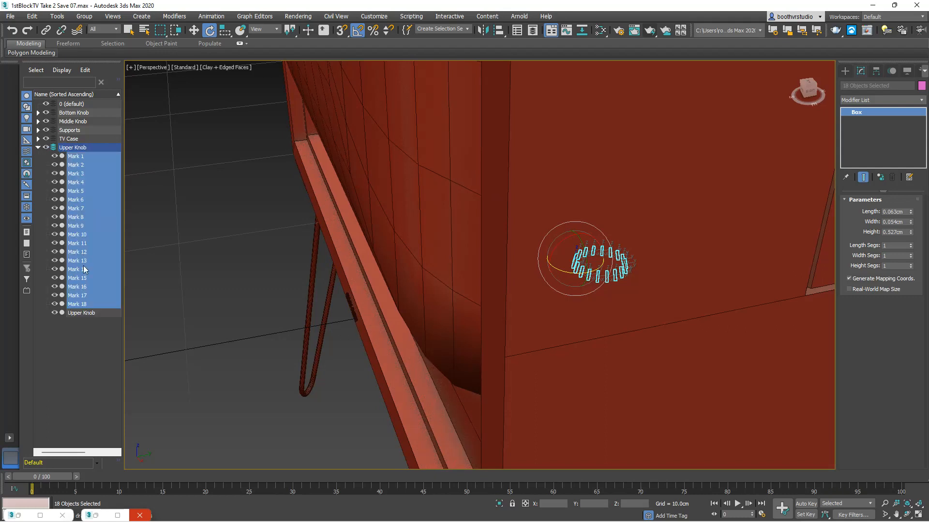
left_click(85, 313)
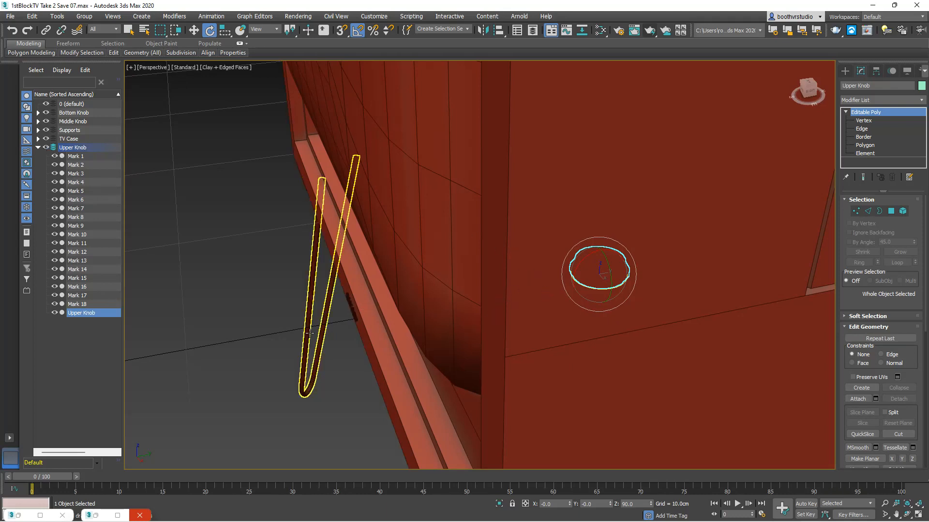
right_click(238, 281)
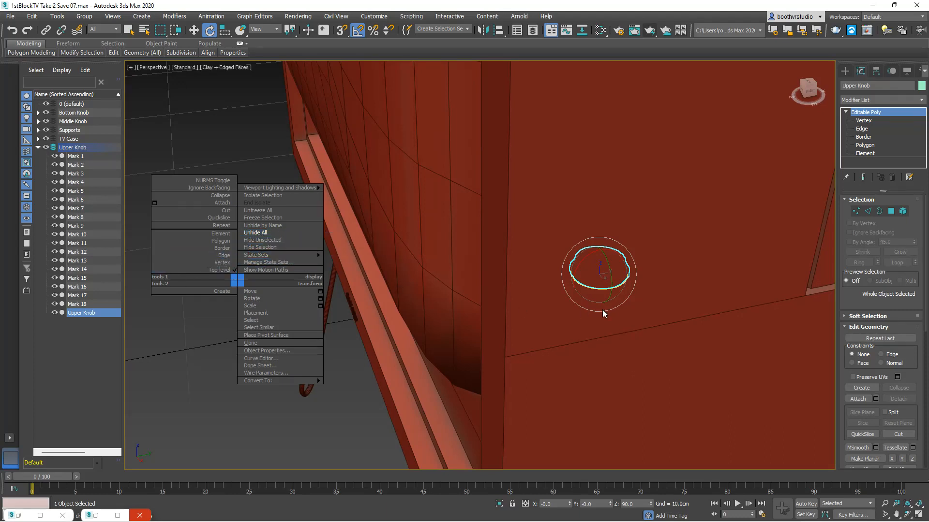
left_click(607, 180)
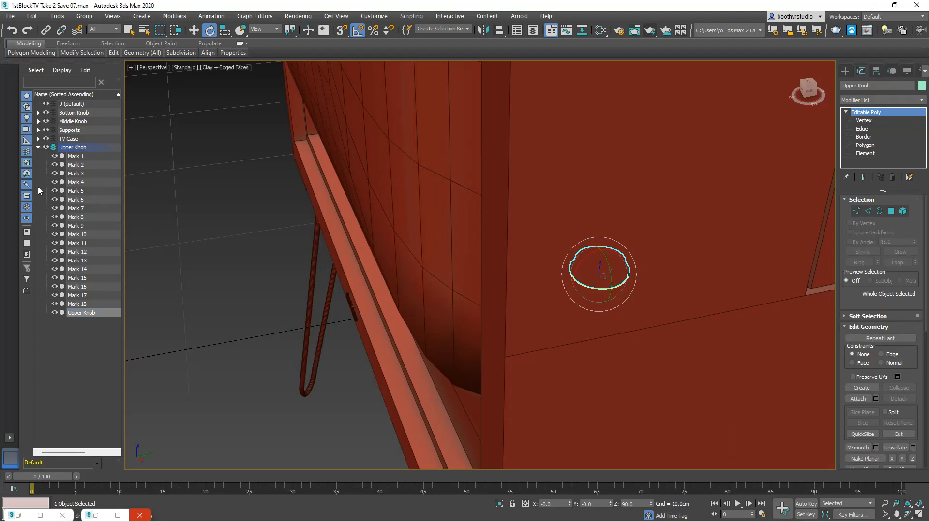
Hide the TV Case, Supports, Middle Knob and Bottom Knob layers so only the Upper Knob layer shows.
left_click(46, 139)
left_click(46, 130)
left_click(46, 122)
left_click(46, 112)
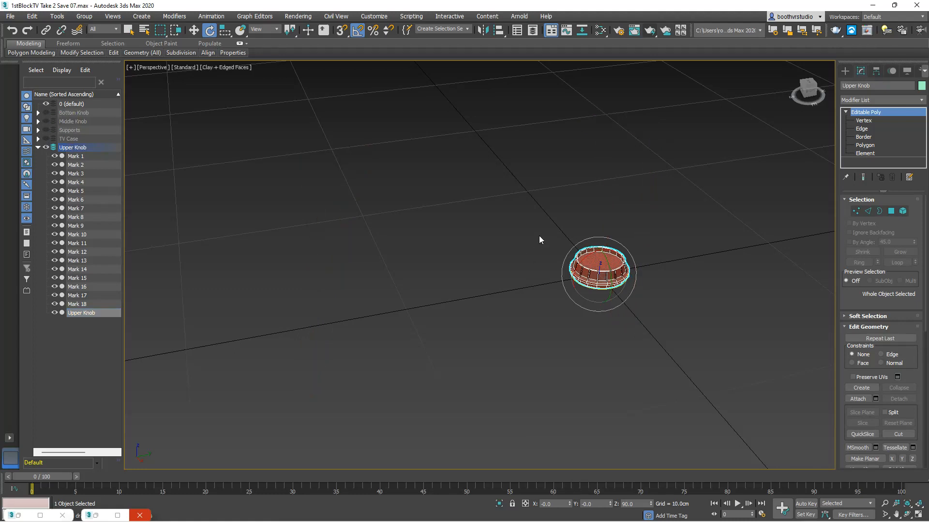
Select the knob with all its marks, group them as Upper Knob, and collapse the Upper Knob layer.
left_click(527, 228)
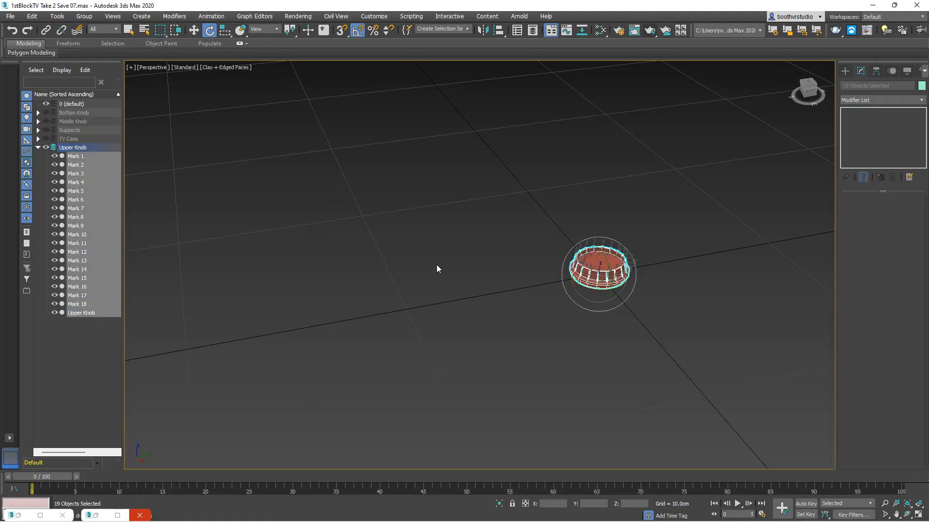
left_click(84, 16)
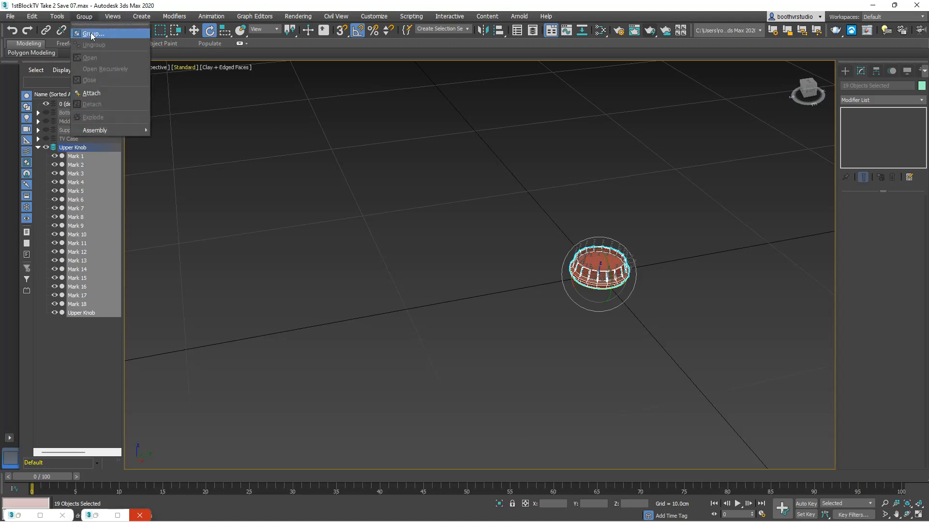
left_click(91, 32)
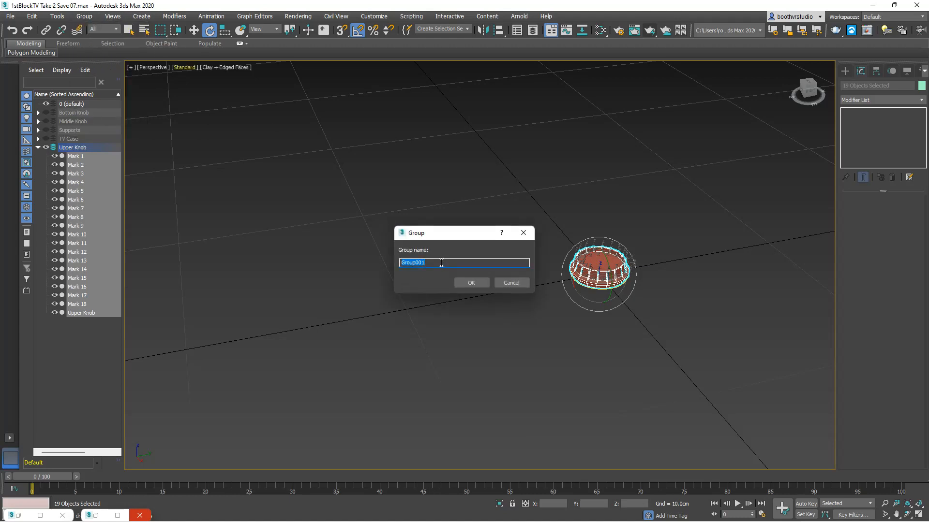
type("Upper Knob")
key("Return")
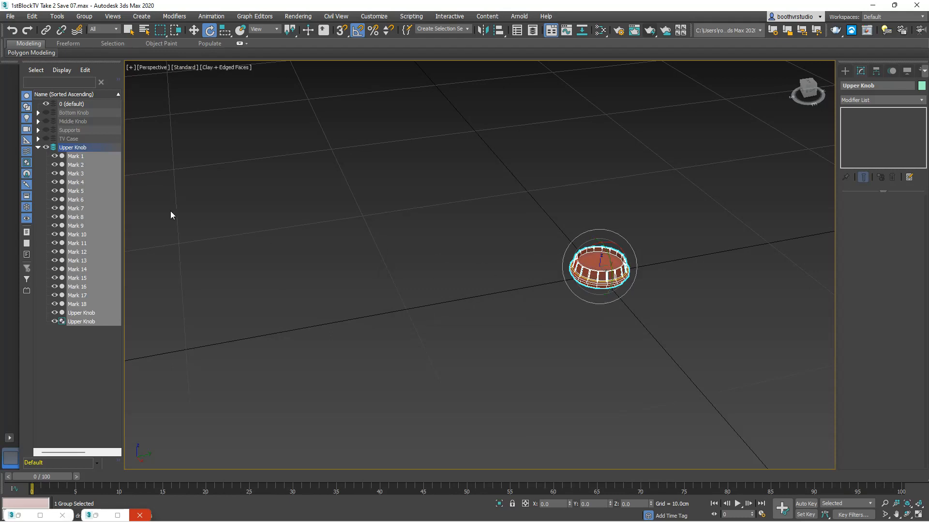
left_click(38, 147)
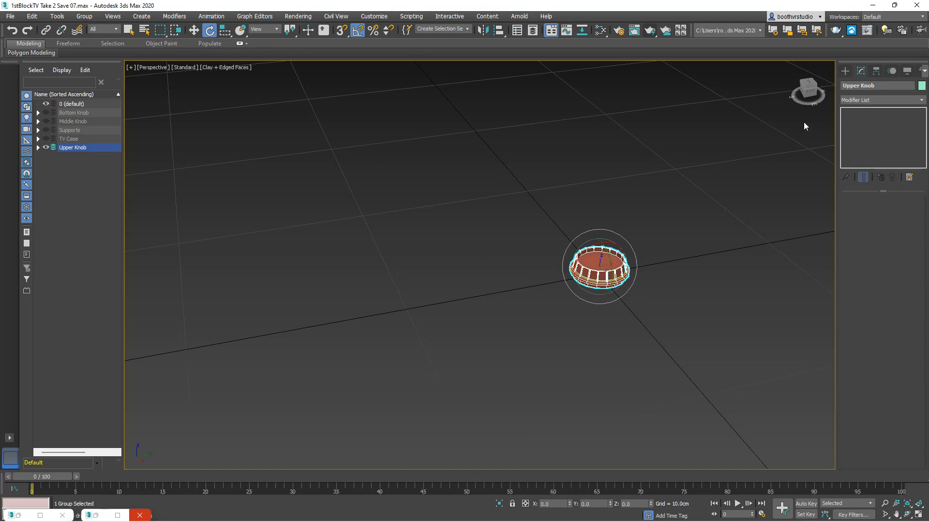
Rotate the Upper Knob group 90 degrees about the Y axis and move it along X to about 20.921 cm.
left_click_drag(610, 257, 622, 300)
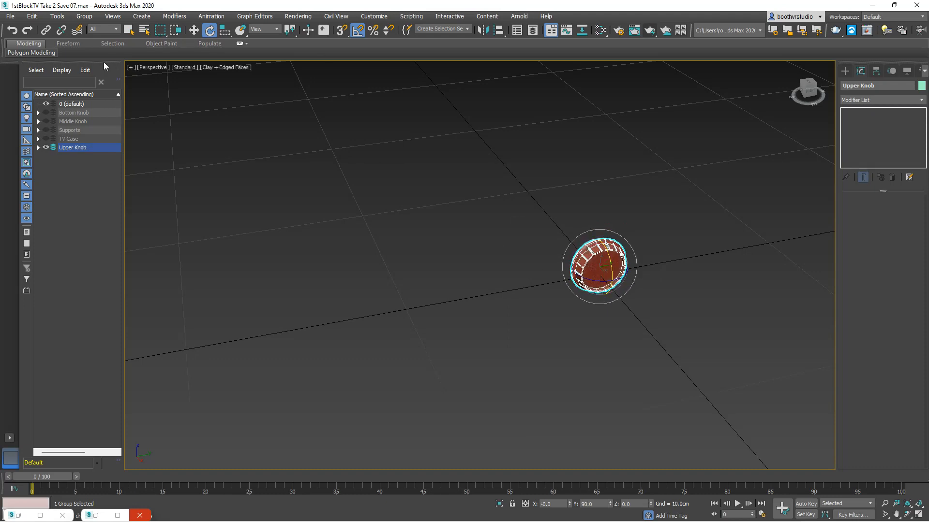
left_click(194, 30)
left_click_drag(618, 276, 794, 452)
scroll(757, 433, "down", 5)
middle_click_drag(719, 341, 593, 206)
Unhide all objects together with all hidden layers.
right_click(593, 205)
left_click(609, 154)
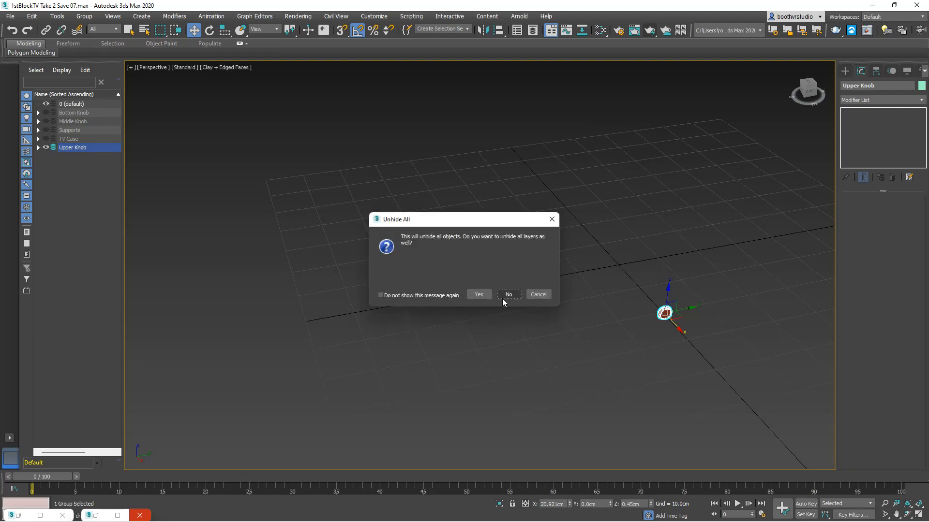
left_click(479, 295)
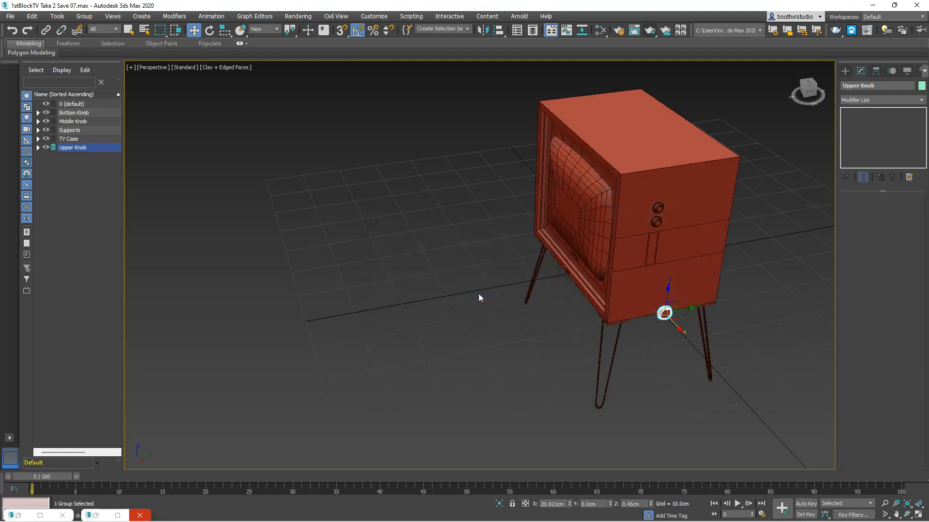
Raise the Upper Knob group along Z to about 27.43 cm, above the two other knobs on the TV's side.
middle_click_drag(593, 350, 668, 294, "alt")
left_click_drag(668, 294, 676, 162)
middle_click_drag(757, 256, 688, 245, "alt")
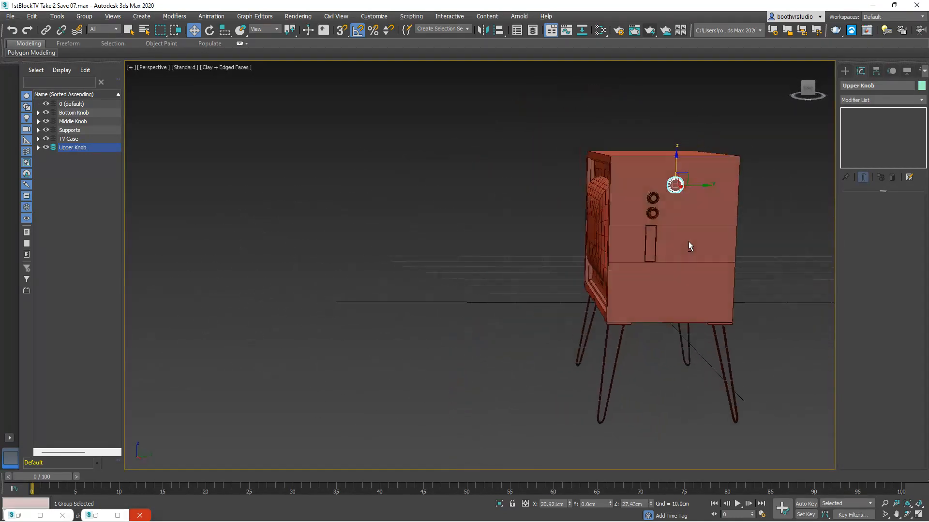
Raise the Upper Knob group to about Z 29.089 cm and set its Y position to -4.109 cm, copied from the Middle Knob group.
left_click_drag(682, 175, 663, 169)
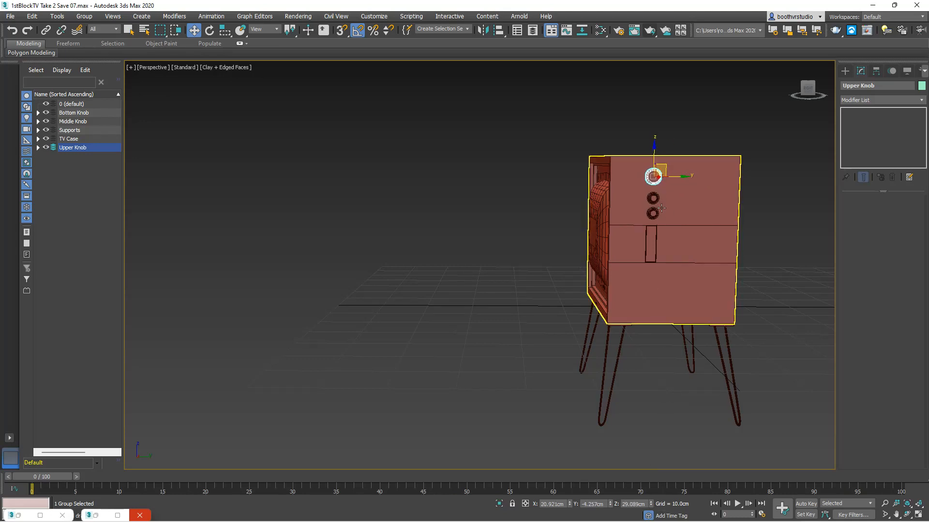
scroll(661, 208, "up", 10)
left_click(624, 163)
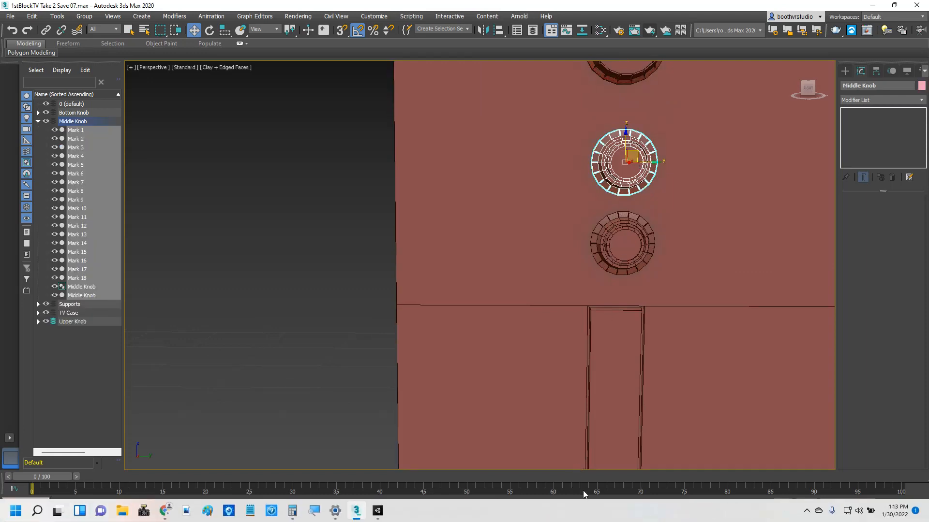
left_click(594, 504)
left_click_drag(583, 504, 604, 505)
key("ctrl+c")
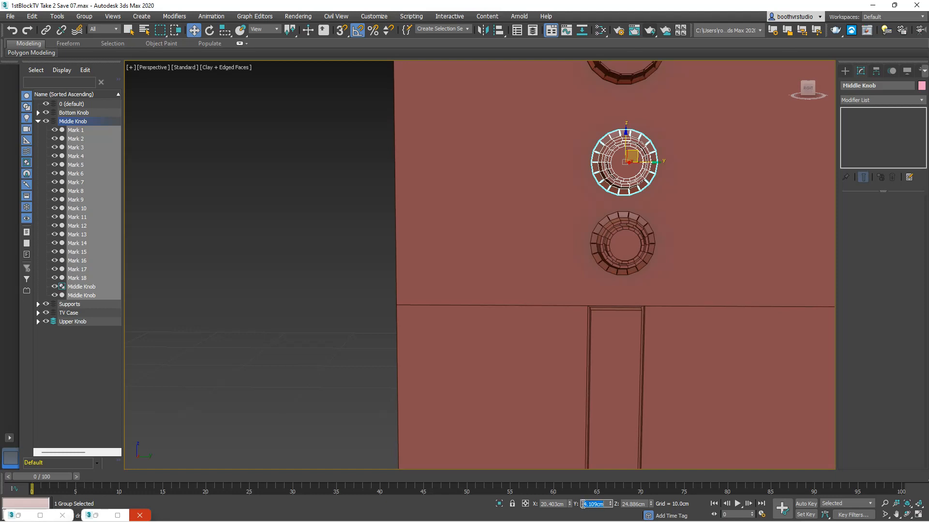
scroll(639, 79, "up", 3)
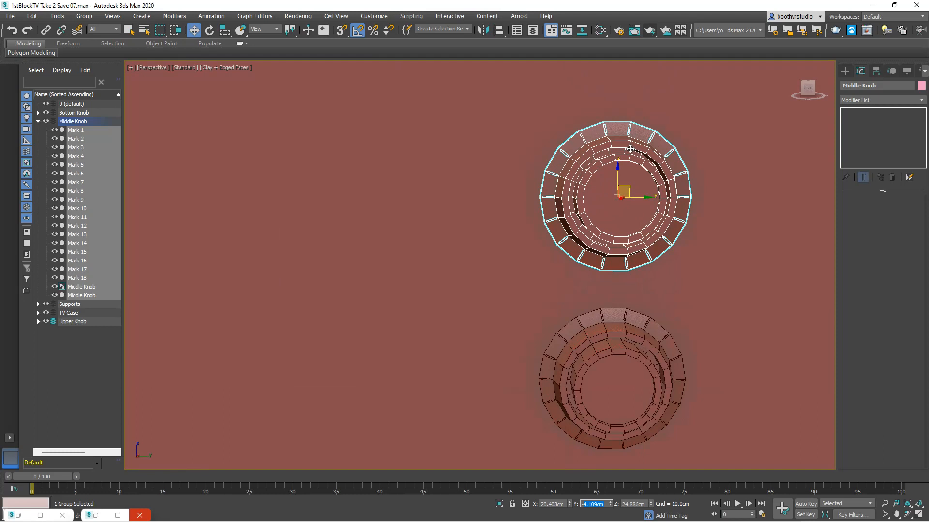
scroll(628, 90, "down", 5)
left_click(626, 93)
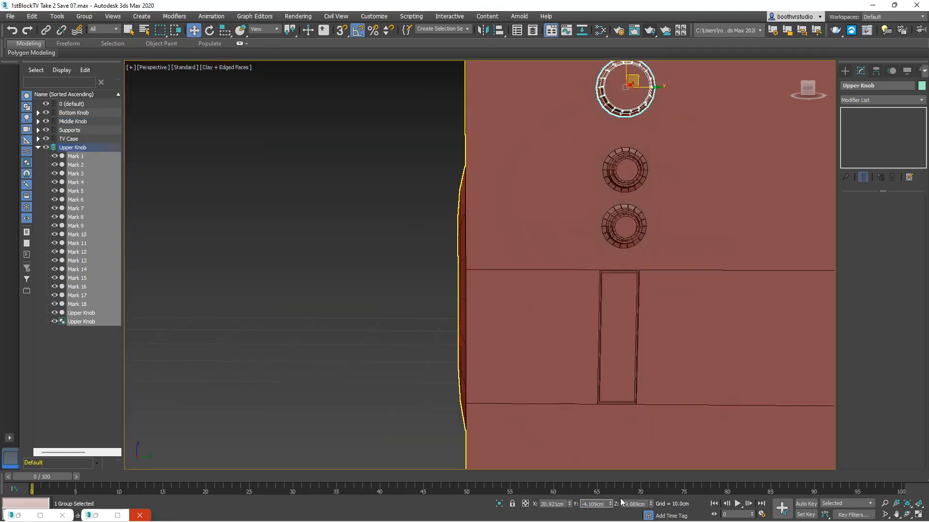
key("ctrl+v")
key("Return")
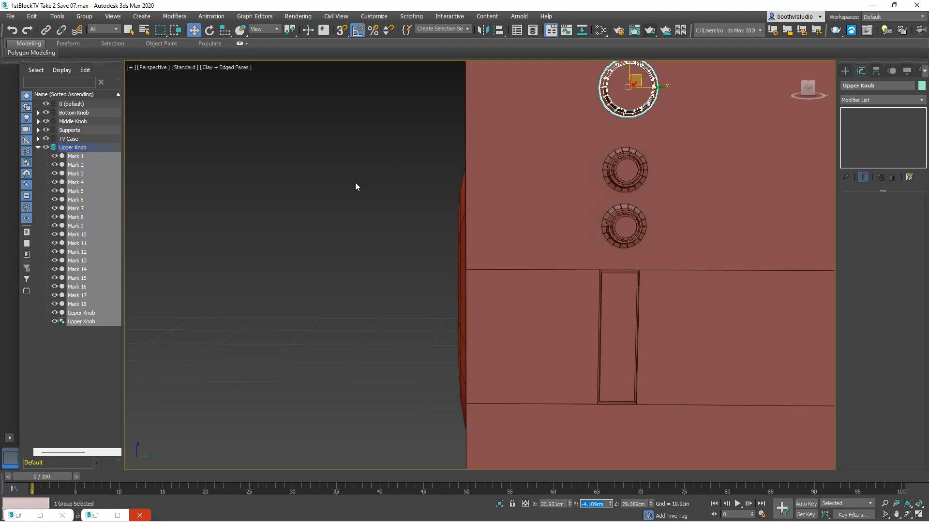
Move the Upper Knob group along X to about 20.374 cm so it sits against the TV case's side panel.
middle_click_drag(344, 175, 428, 193, "alt")
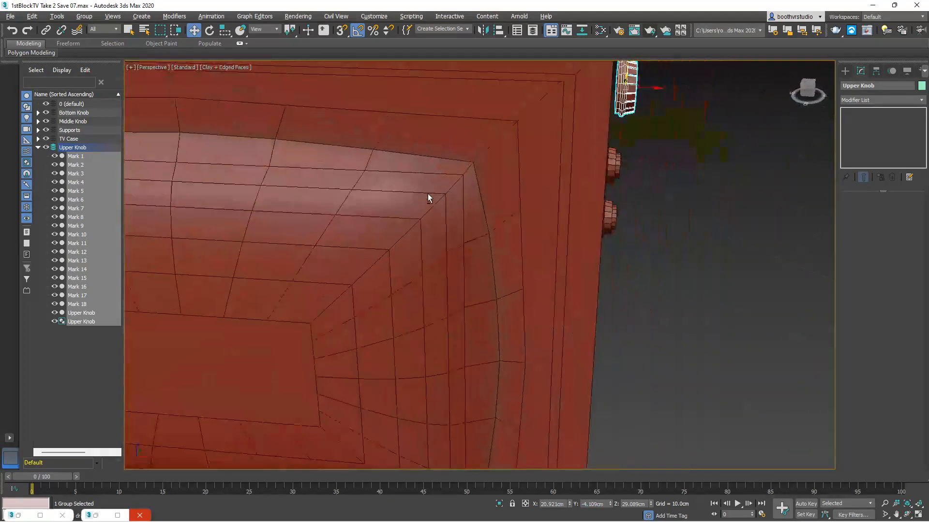
mouse_move(226, 242)
middle_mouse_down("alt")
mouse_move(239, 235)
mouse_move(232, 230)
middle_mouse_up("alt")
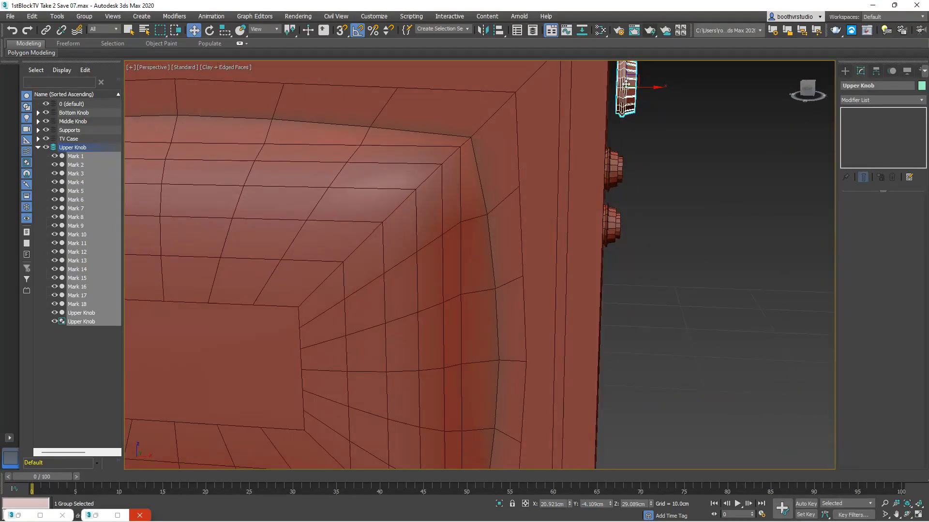
left_click_drag(648, 87, 639, 87)
middle_click_drag(643, 116, 603, 213, "alt")
scroll(606, 119, "up", 4)
left_click_drag(649, 146, 648, 149)
middle_click_drag(648, 149, 606, 194, "alt")
scroll(677, 203, "down", 4)
middle_click_drag(704, 217, 670, 210, "alt")
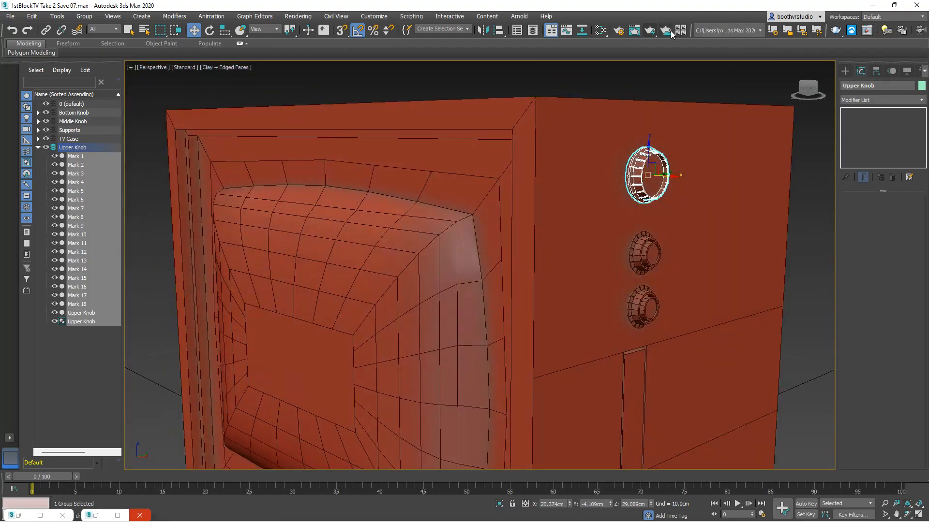
Render the perspective view and switch to Chrome to compare the knobs and case with the whole TV in the Classic TV 2.jpg reference photo.
left_click(648, 32)
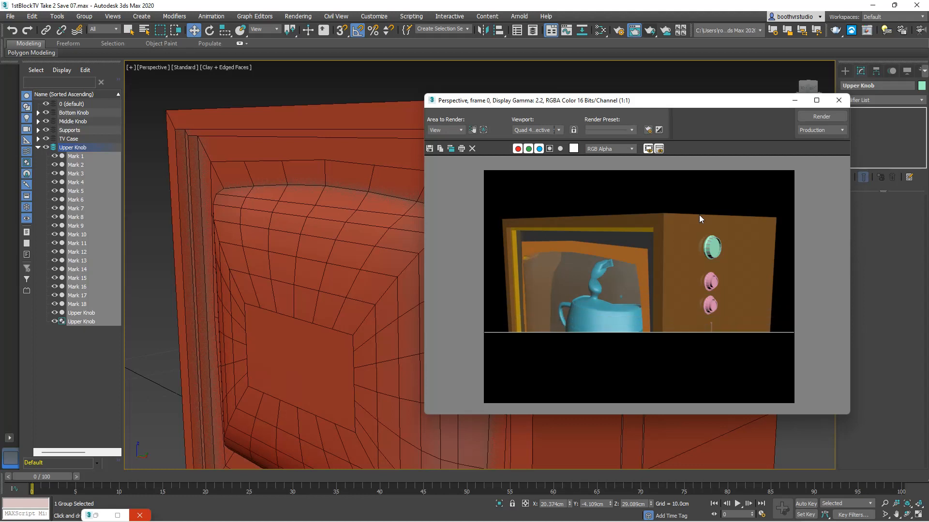
mouse_move(275, 473)
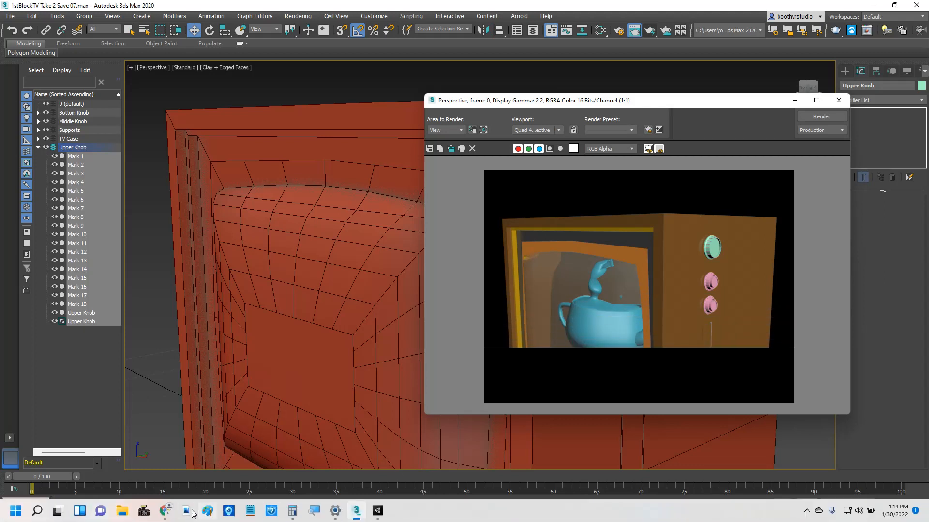
mouse_move(165, 511)
left_click(27, 464)
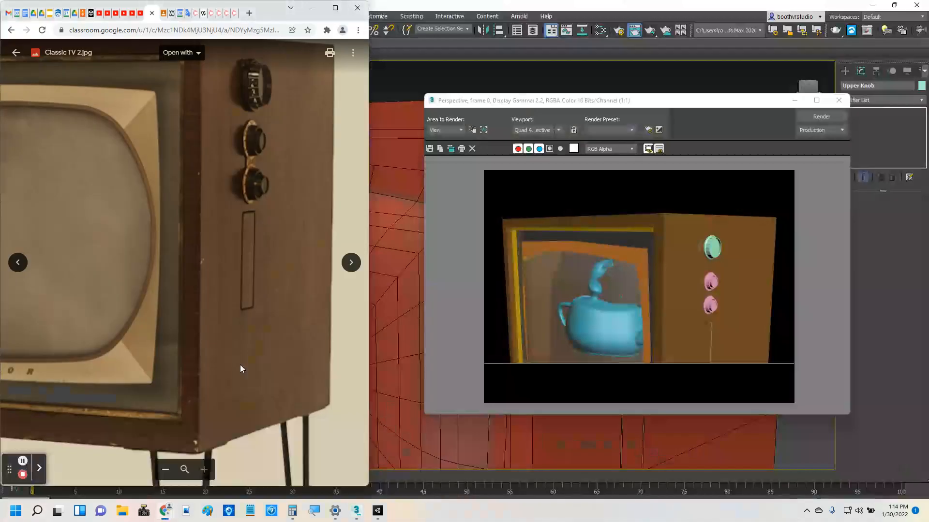
scroll(224, 250, "down", 2)
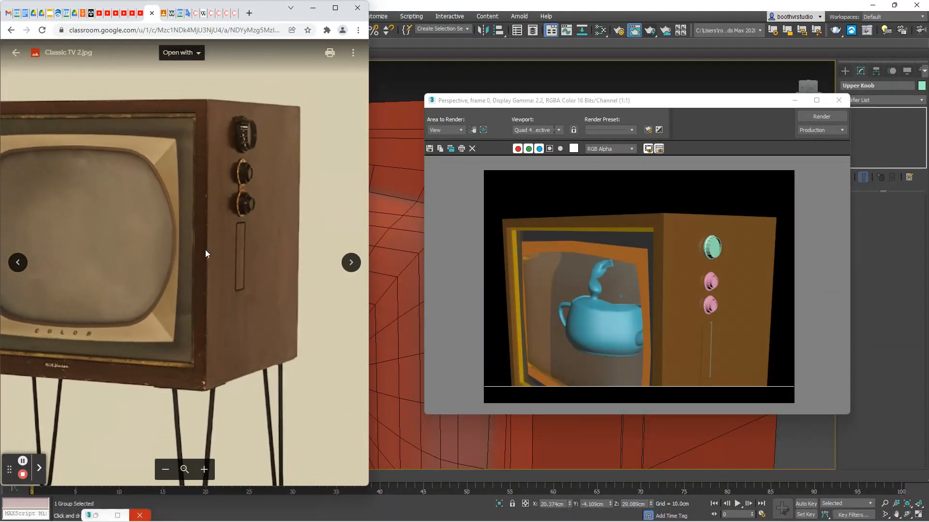
scroll(205, 249, "down", 2)
left_click(199, 248)
left_click(202, 251)
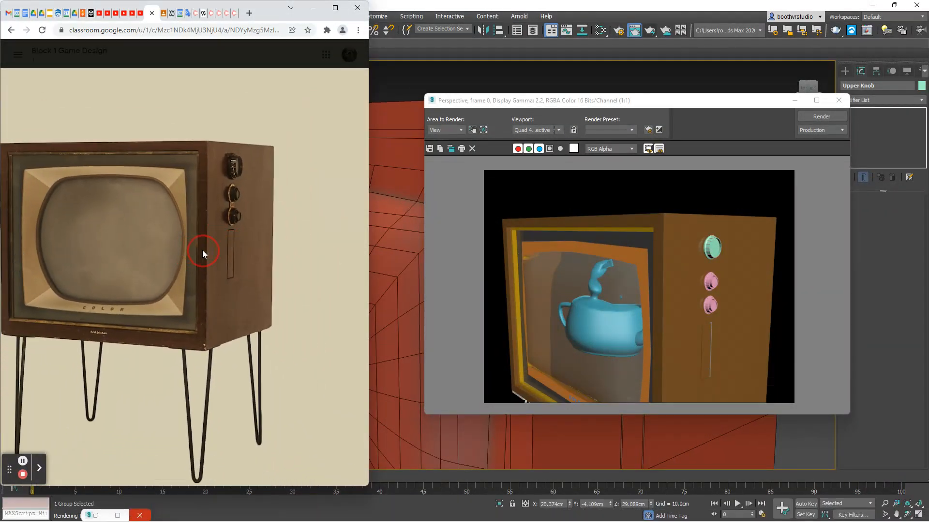
left_click_drag(186, 247, 240, 255)
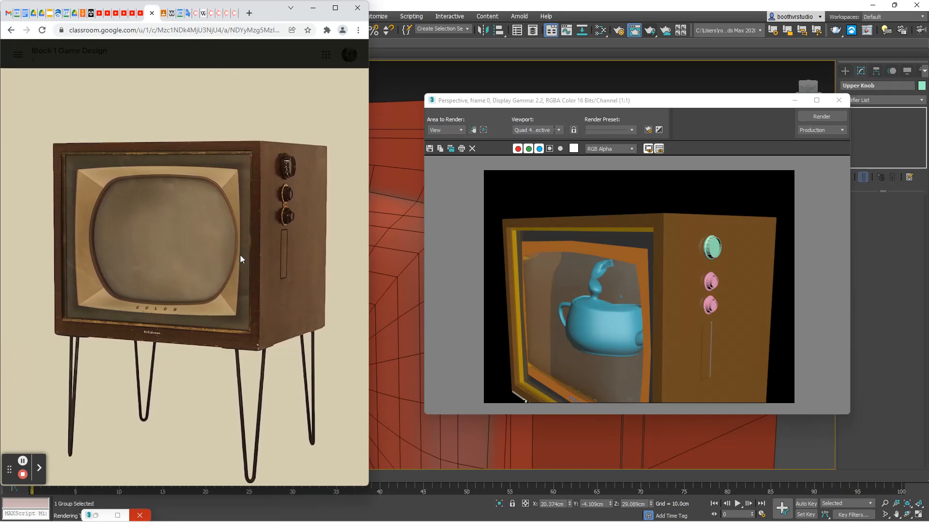